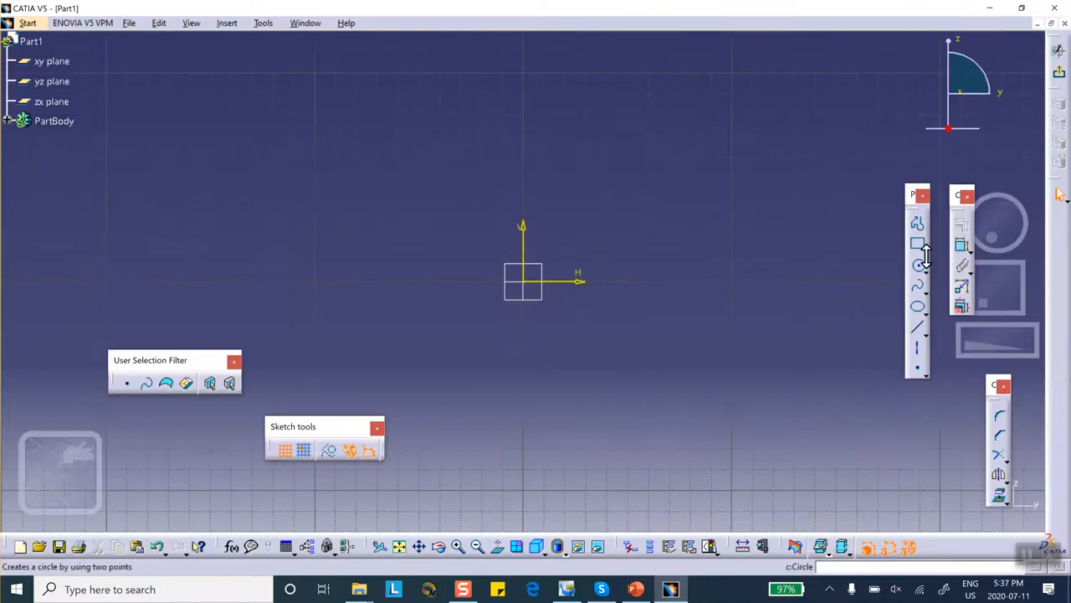
- Sketch a centered rectangle about 68 mm high around the sketch origin
{"action": "left_click", "coordinate": [925, 248]}
{"action": "left_click", "coordinate": [1038, 265]}
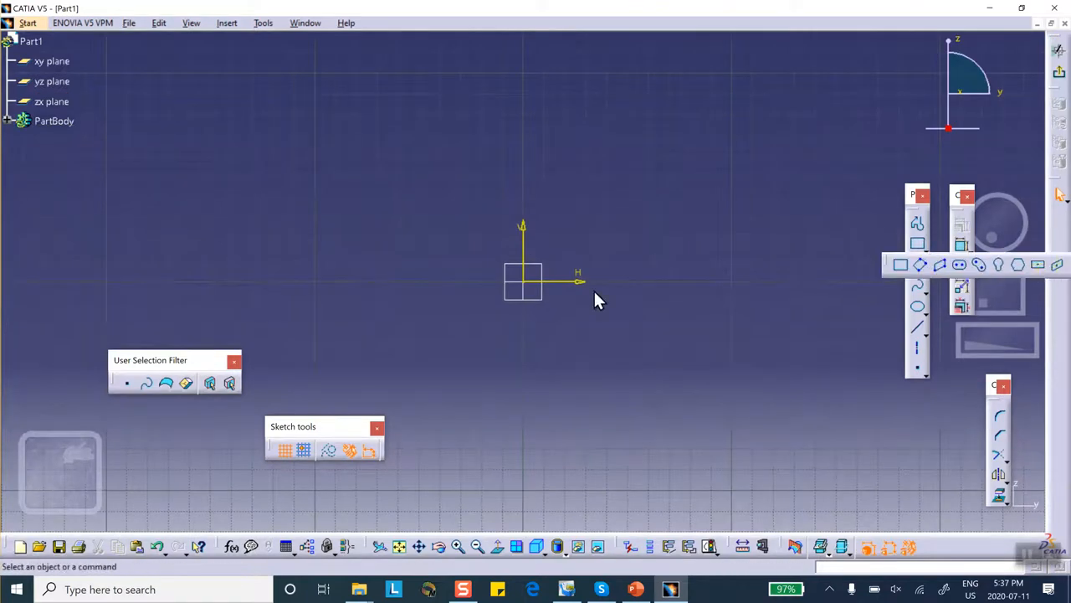
{"action": "left_click", "coordinate": [527, 284]}
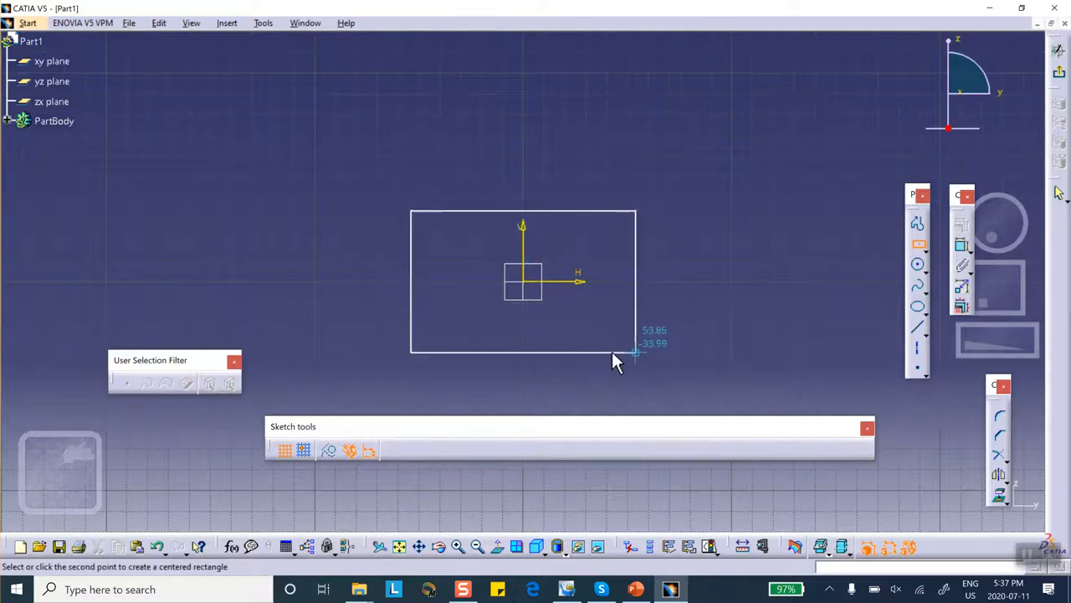
{"action": "left_click", "coordinate": [612, 352]}
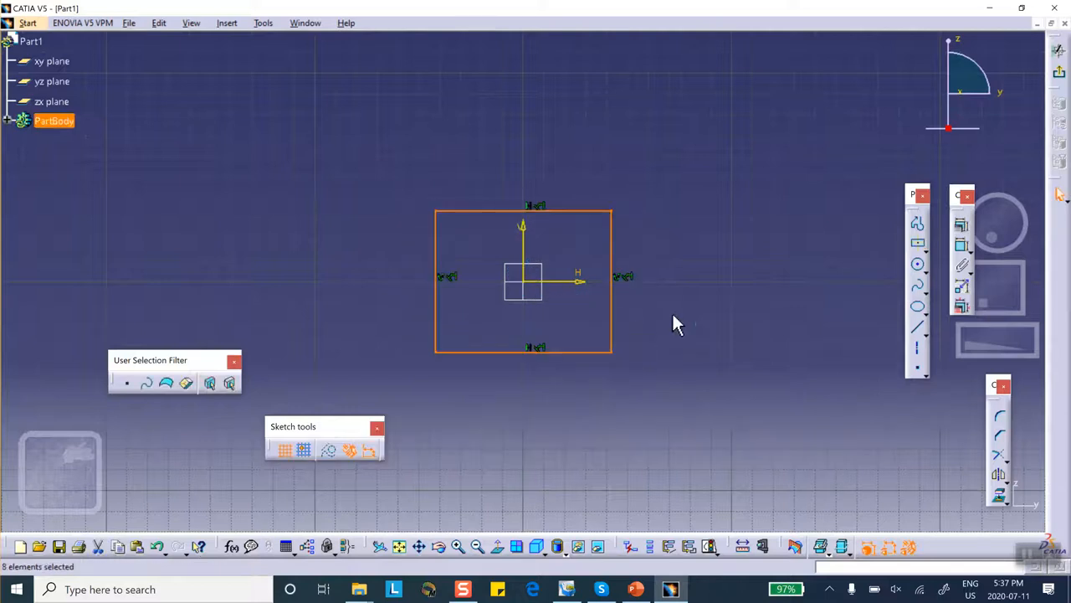
- Dimension the rectangle's height and set it to 40 mm
{"action": "left_click", "coordinate": [961, 245]}
{"action": "left_click", "coordinate": [614, 243]}
{"action": "left_click", "coordinate": [687, 242]}
{"action": "double_click", "coordinate": [685, 241]}
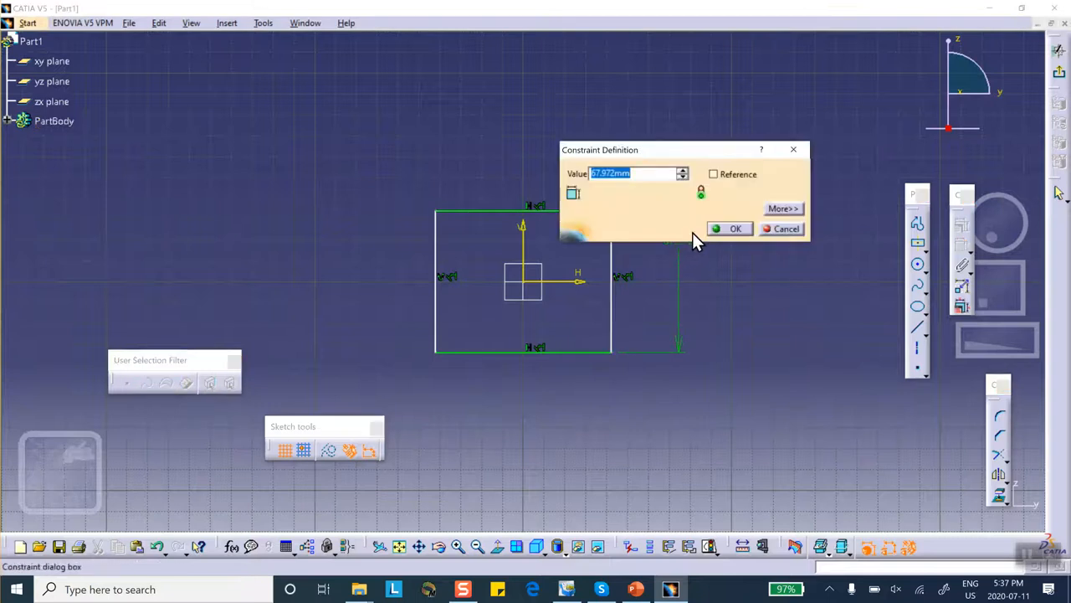
{"action": "type", "text": "40"}
{"action": "key", "text": "Return"}
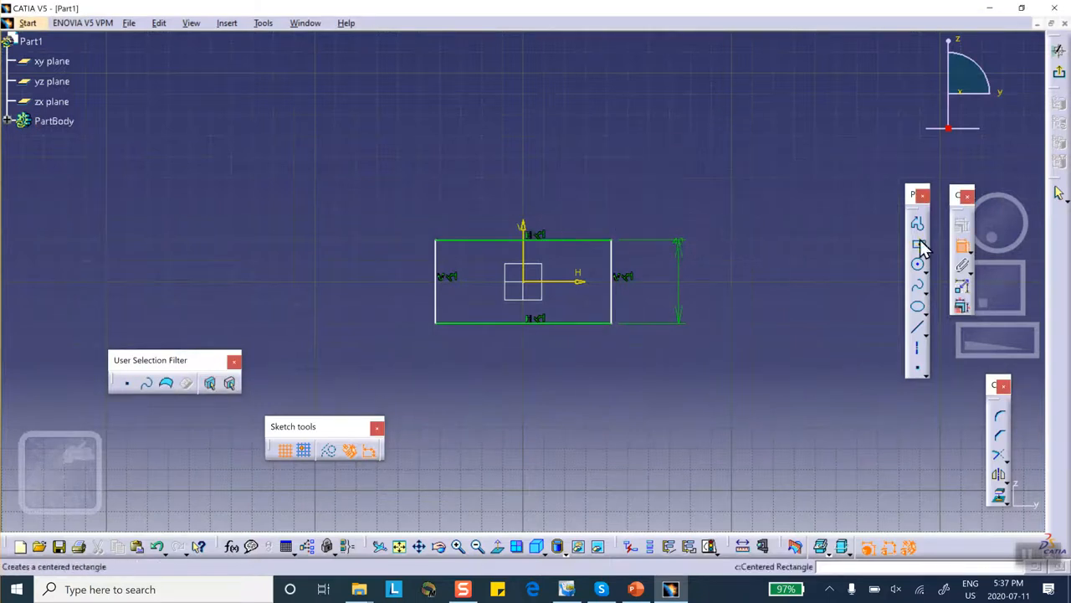
- Dimension the rectangle's width and set it to 40 mm
{"action": "left_click", "coordinate": [586, 241]}
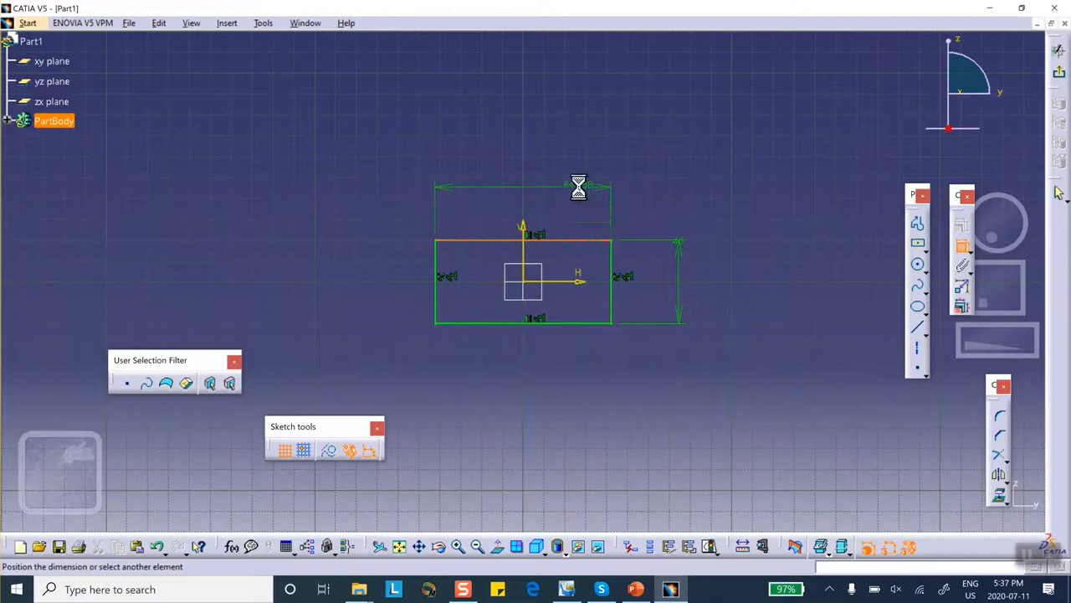
{"action": "left_click", "coordinate": [576, 186]}
{"action": "double_click", "coordinate": [575, 184]}
{"action": "type", "text": "40mm"}
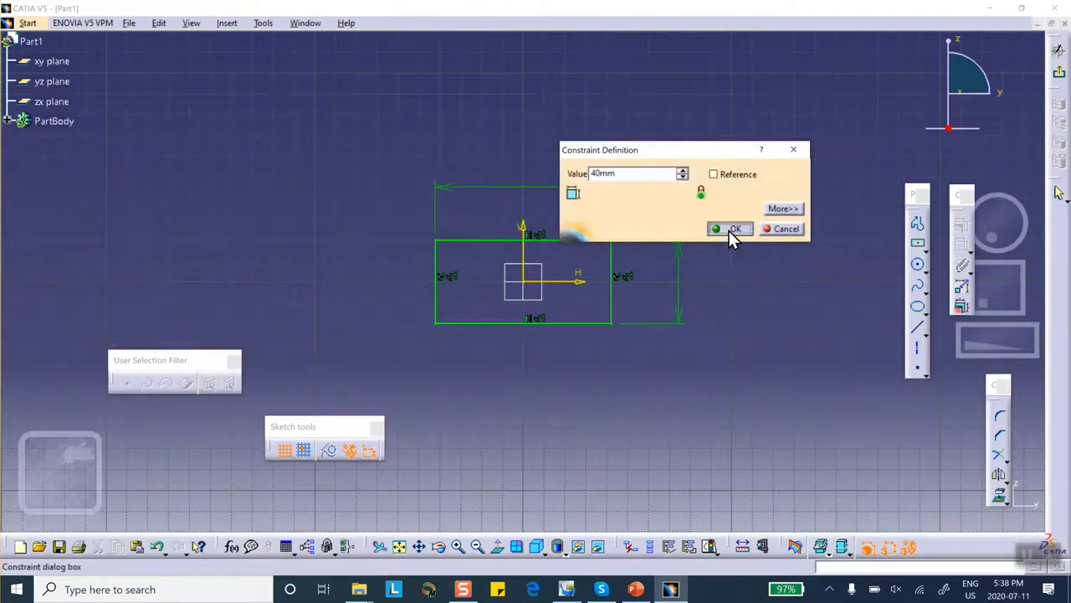
{"action": "left_click", "coordinate": [732, 230]}
- Exit the sketch and switch to the Generative Shape Design workbench
{"action": "left_click", "coordinate": [1059, 73]}
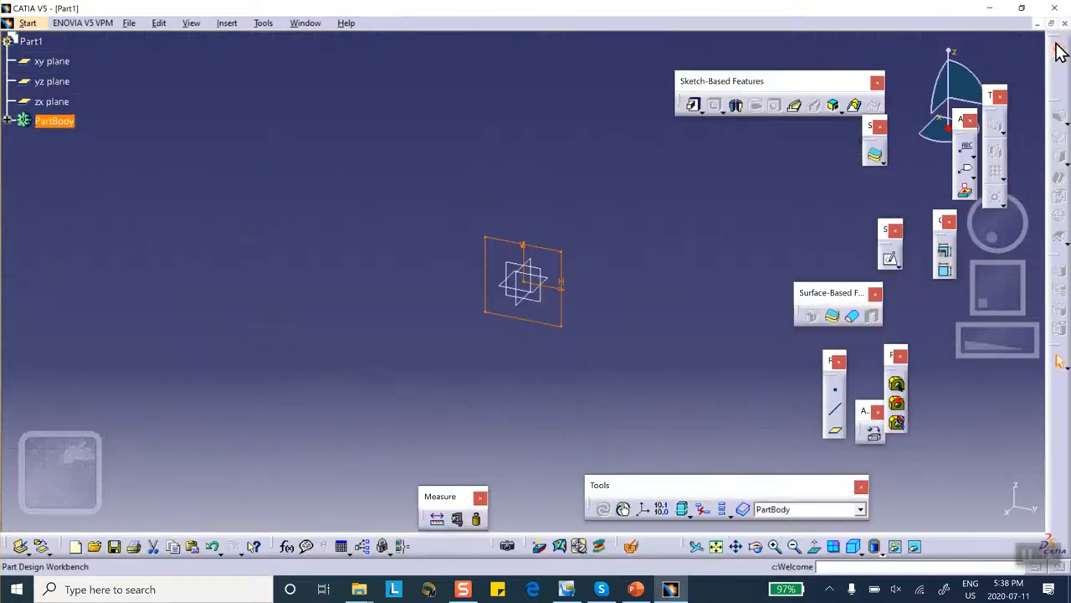
{"action": "left_click", "coordinate": [1057, 46]}
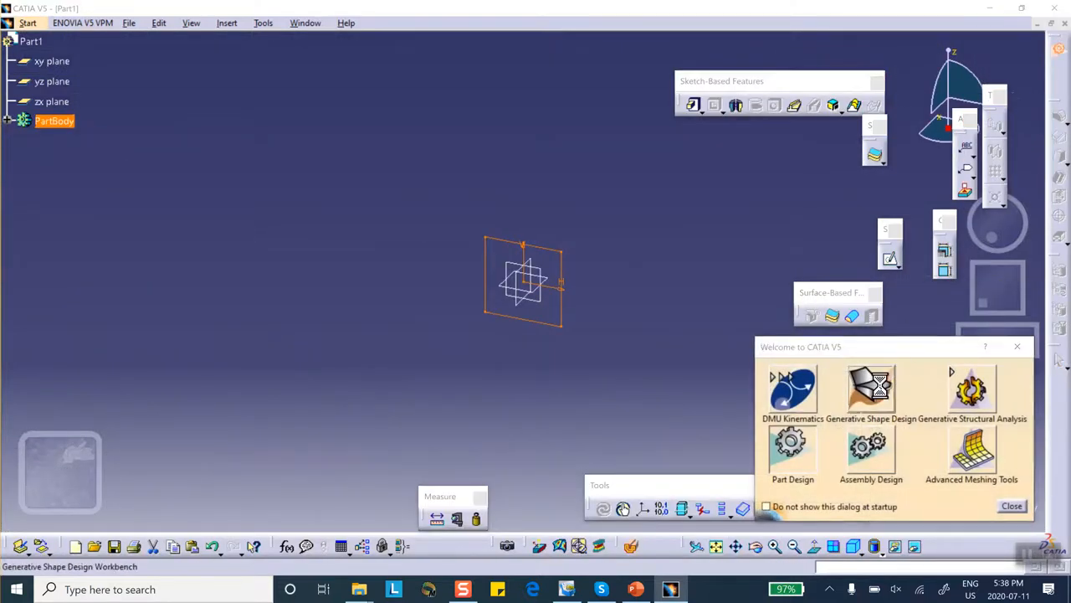
{"action": "left_click", "coordinate": [877, 387]}
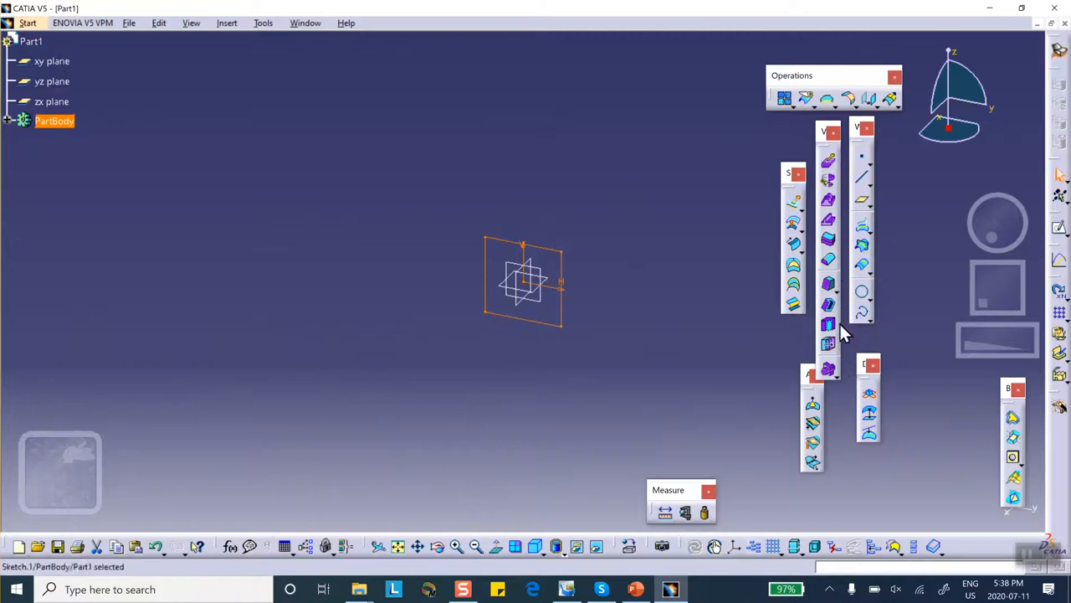
- Create a Fill surface using the square sketch as its closed boundary
{"action": "left_click", "coordinate": [792, 268]}
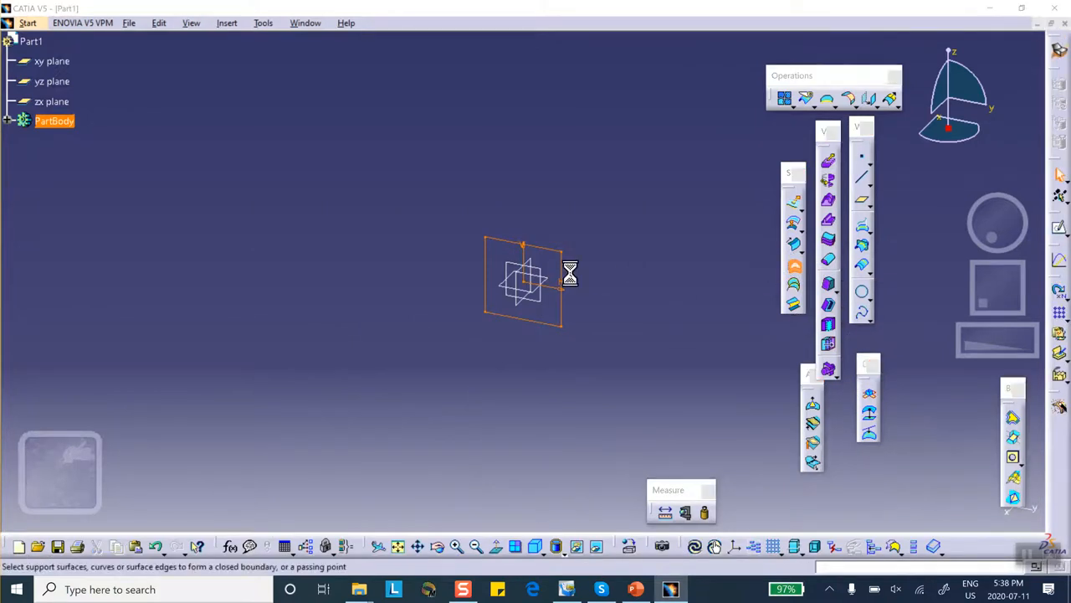
{"action": "left_click", "coordinate": [562, 271]}
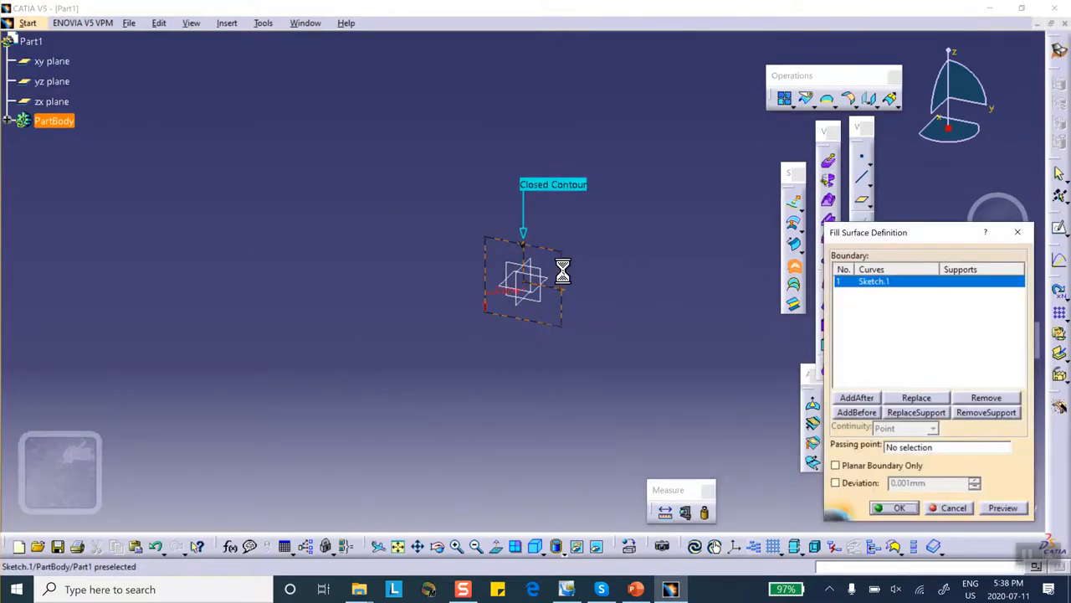
{"action": "left_click", "coordinate": [892, 508]}
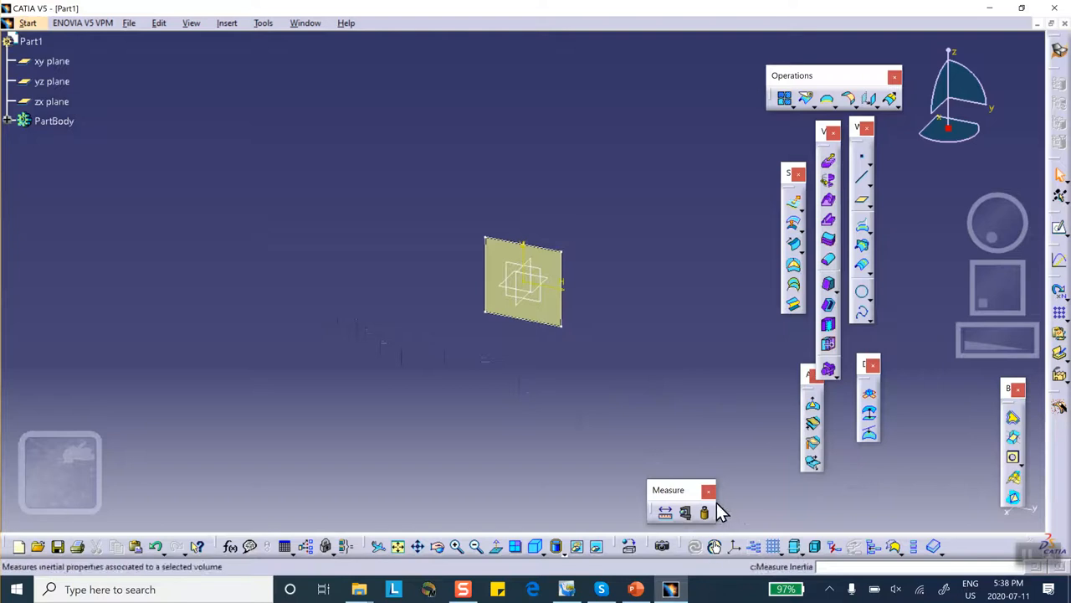
- Check the point coordinates on the PowerPoint slide, and create a coordinate point at the origin (0, 0, 0) in CATIA
{"action": "left_click", "coordinate": [636, 589]}
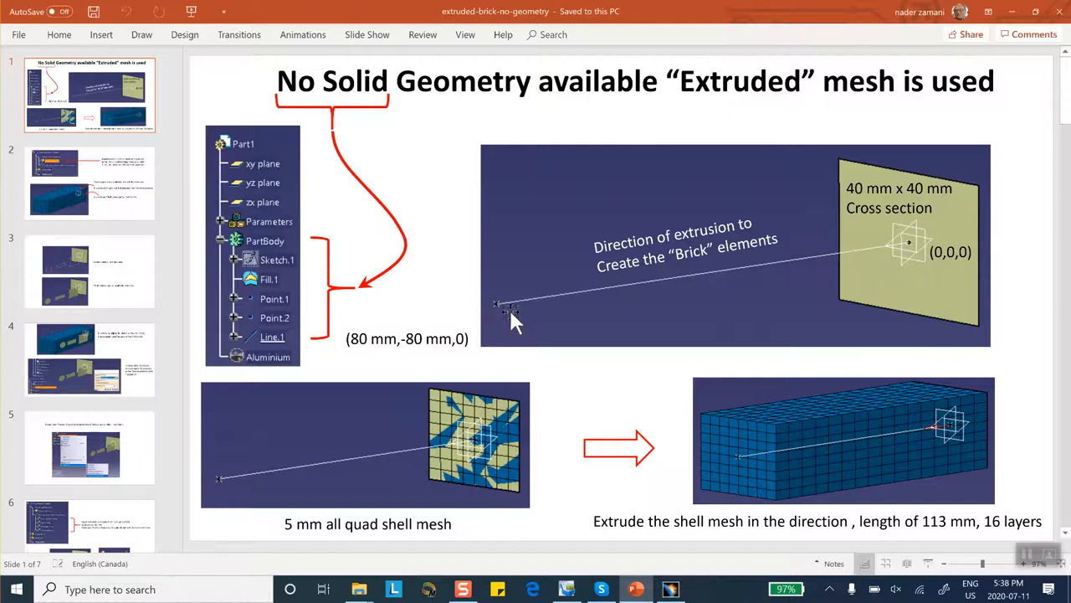
{"action": "left_click", "coordinate": [1011, 12]}
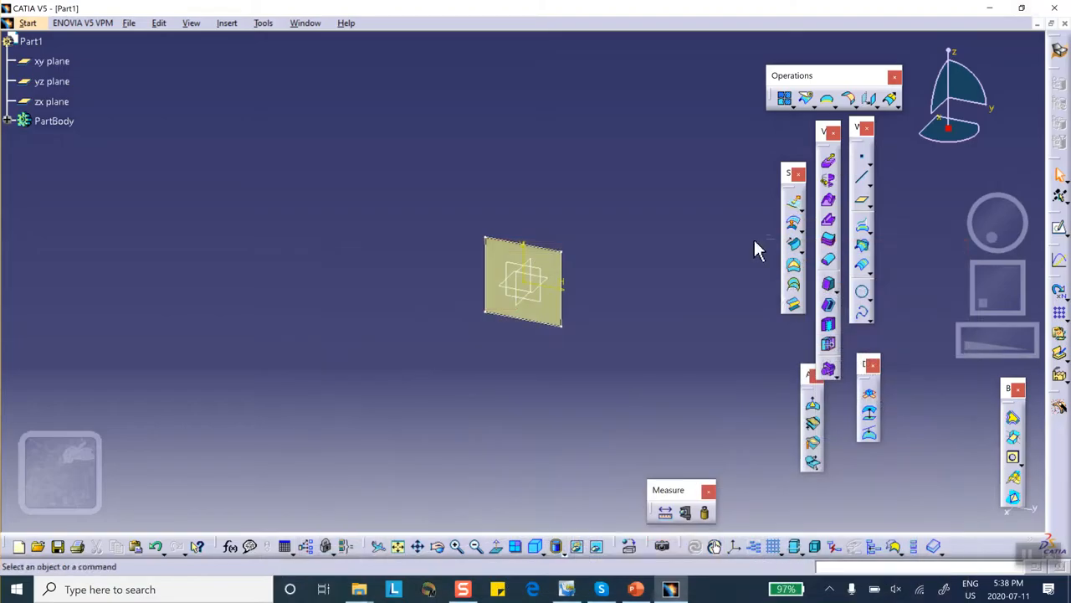
{"action": "left_click", "coordinate": [863, 155]}
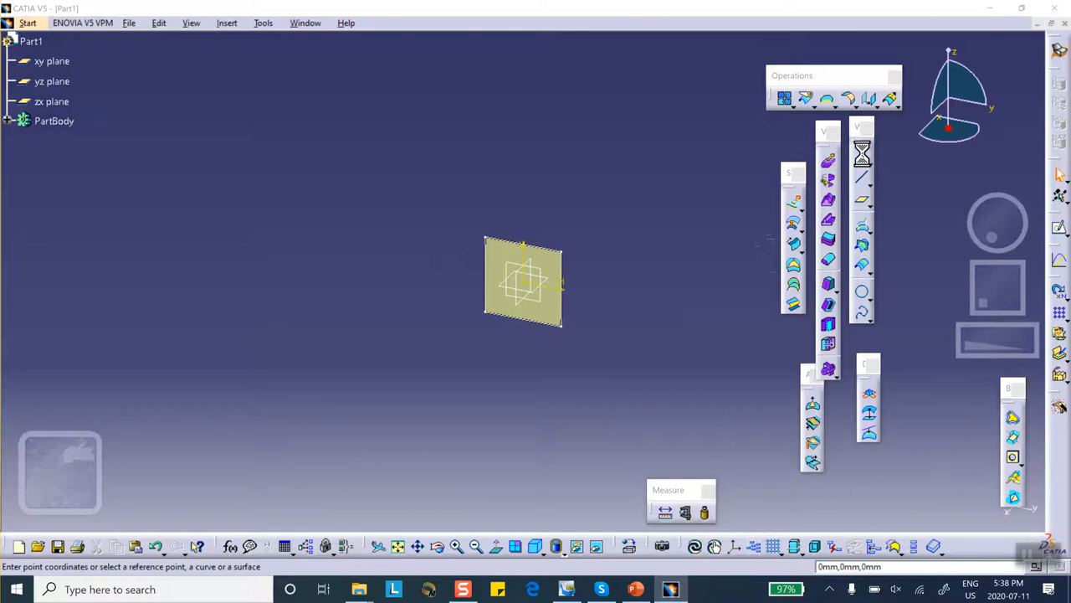
{"action": "left_click", "coordinate": [495, 395]}
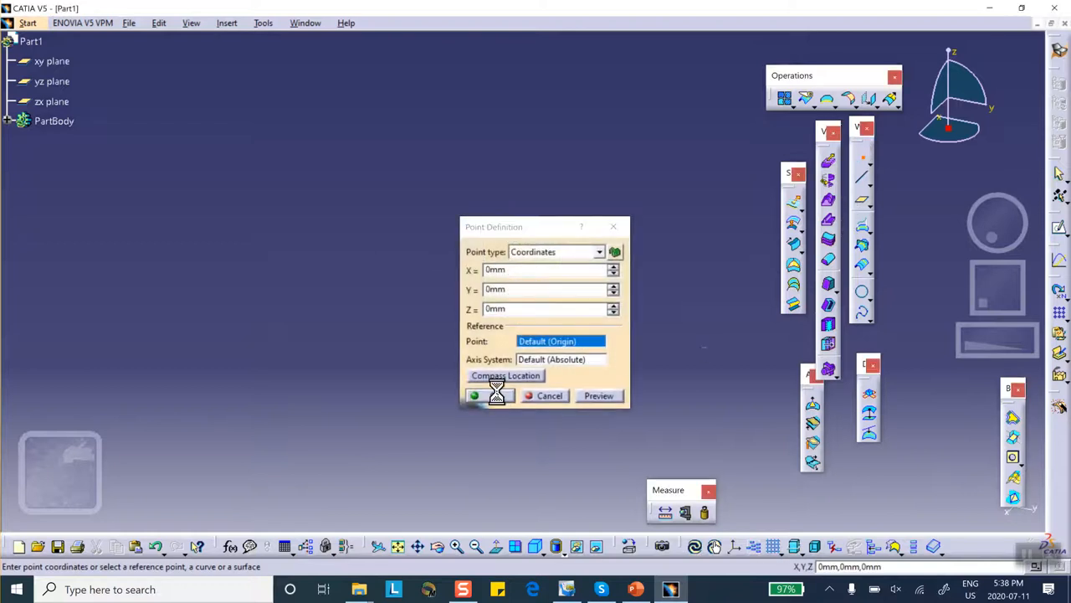
- Create a second coordinate point at X 80 mm, Y -80 mm, Z 0 mm
{"action": "left_click", "coordinate": [862, 157]}
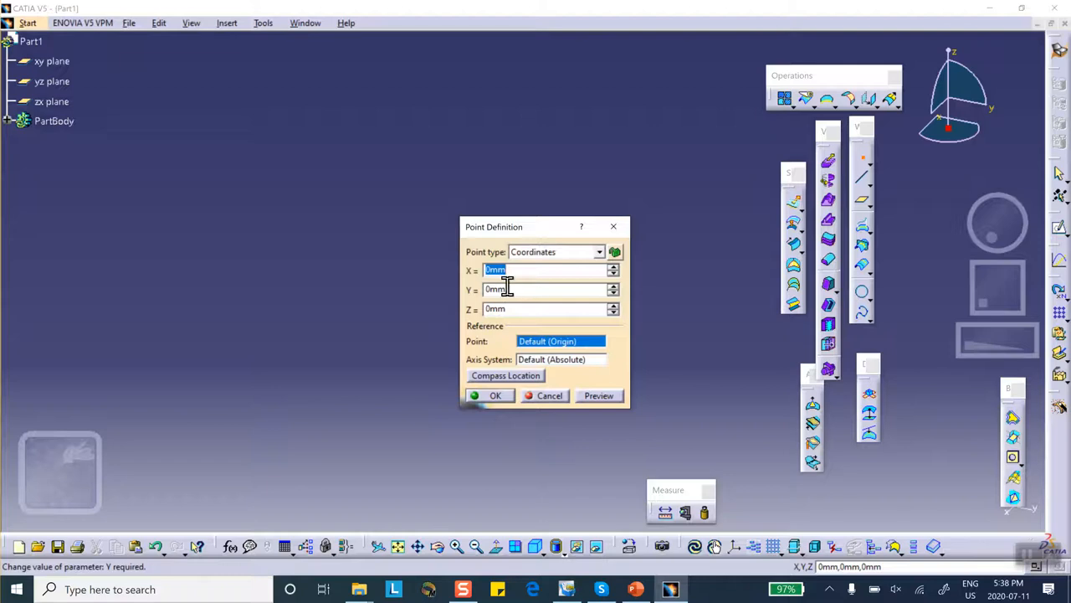
{"action": "type", "text": "80"}
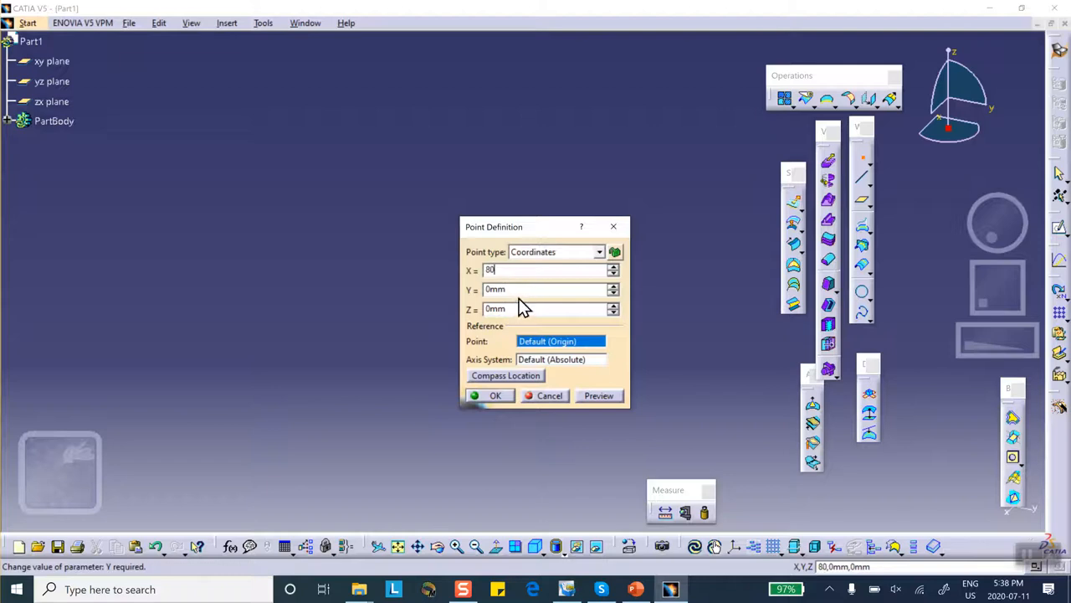
{"action": "key", "text": "Tab"}
{"action": "type", "text": "-80"}
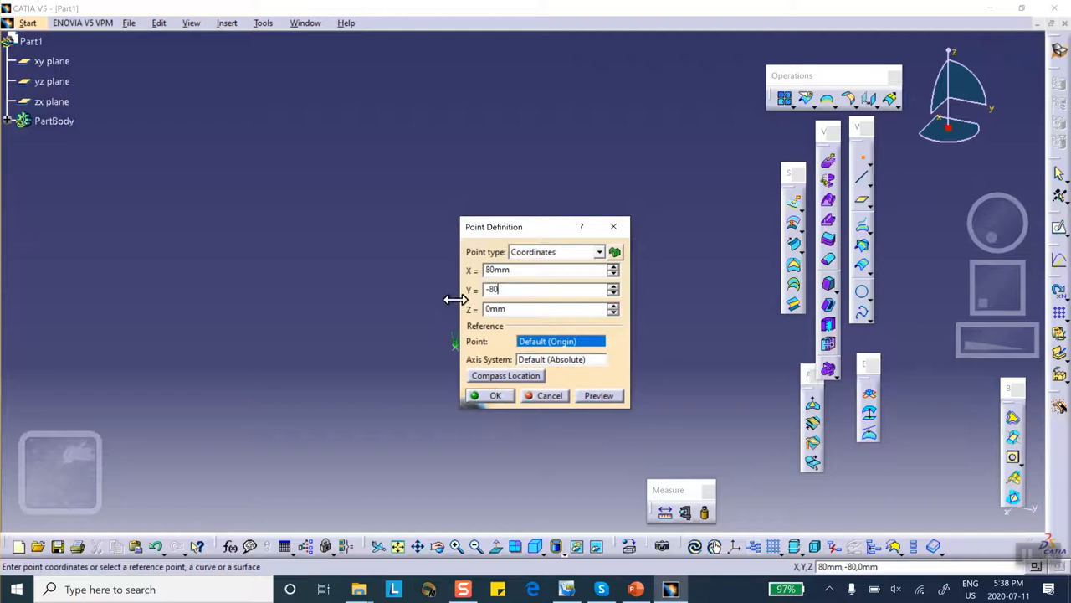
{"action": "left_click", "coordinate": [498, 395]}
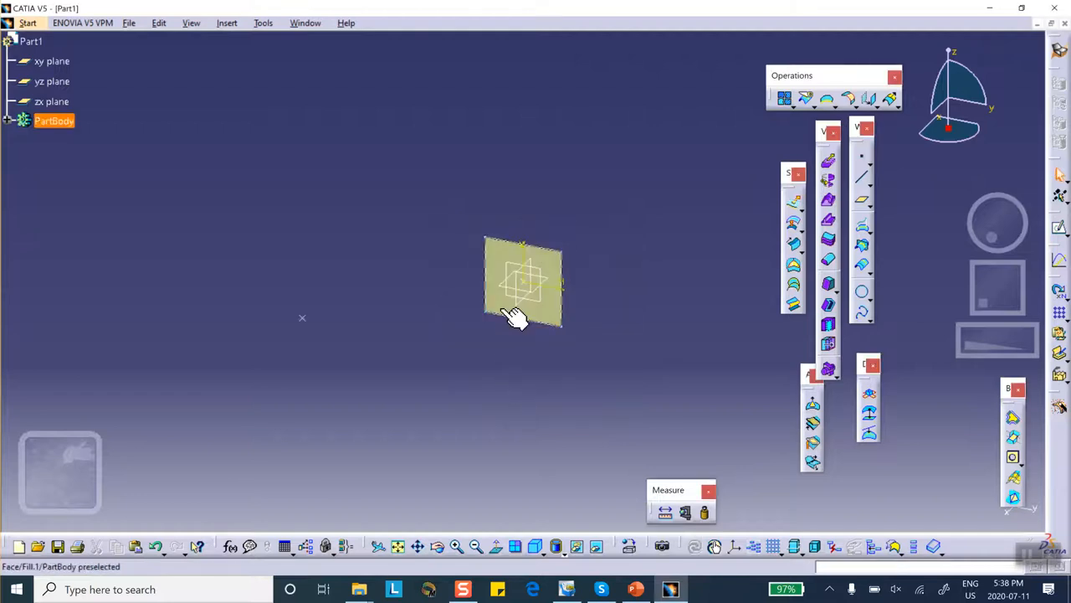
- Create a point-point line from the origin point to the second point, checking the PowerPoint slide before accepting it in CATIA
{"action": "left_click", "coordinate": [866, 179]}
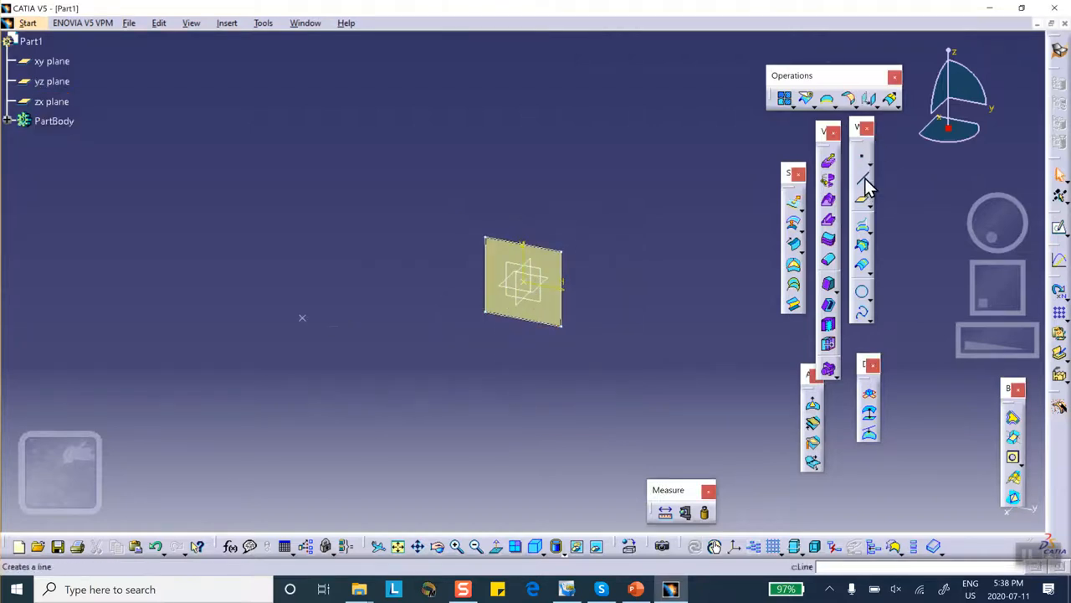
{"action": "left_click", "coordinate": [527, 283]}
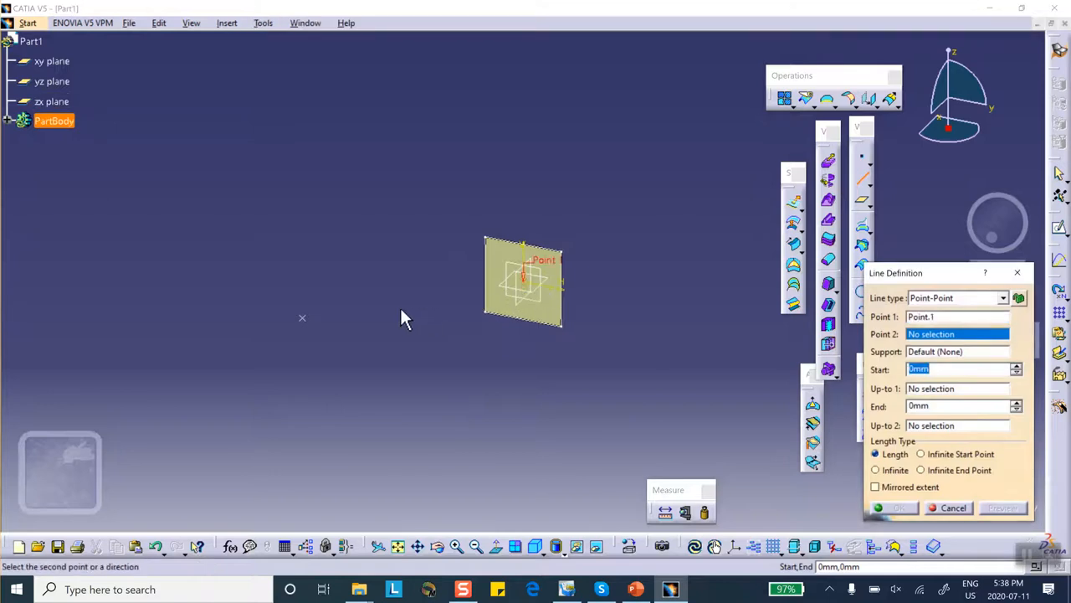
{"action": "left_click", "coordinate": [306, 322]}
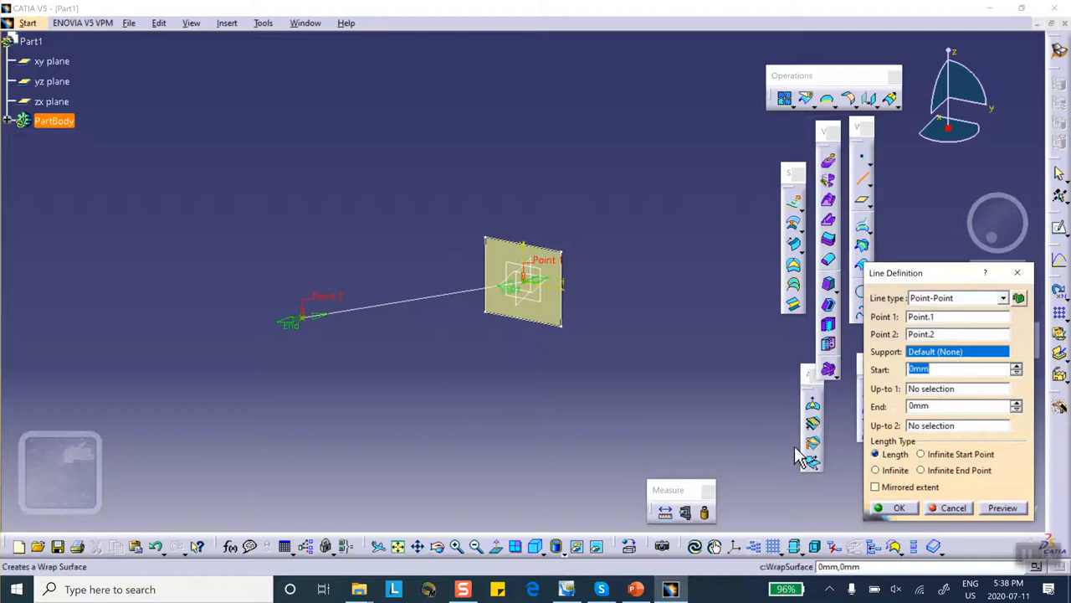
{"action": "left_click", "coordinate": [636, 590]}
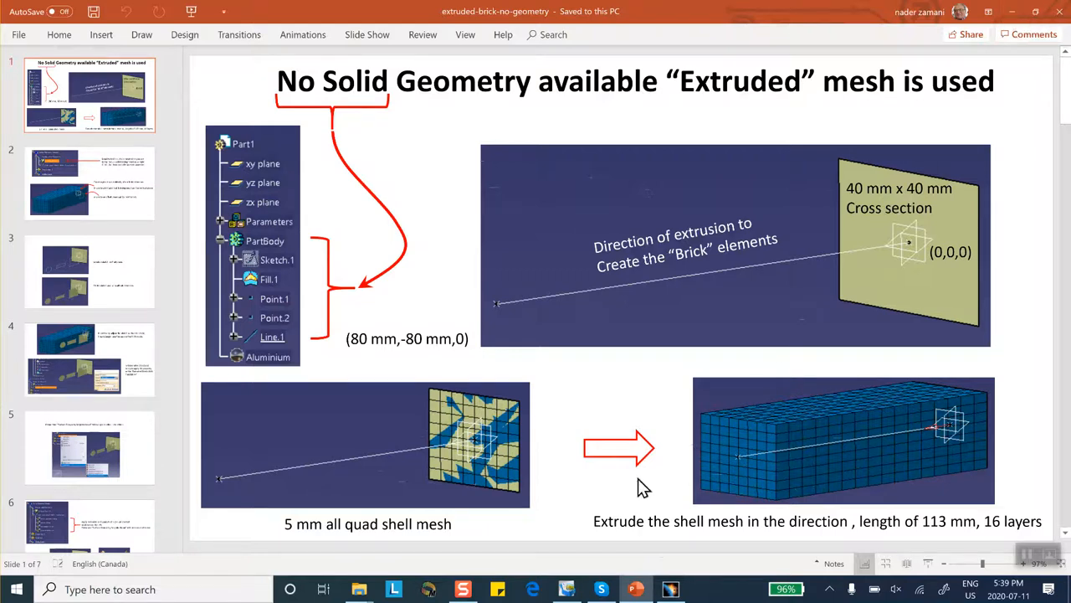
{"action": "left_click", "coordinate": [670, 589]}
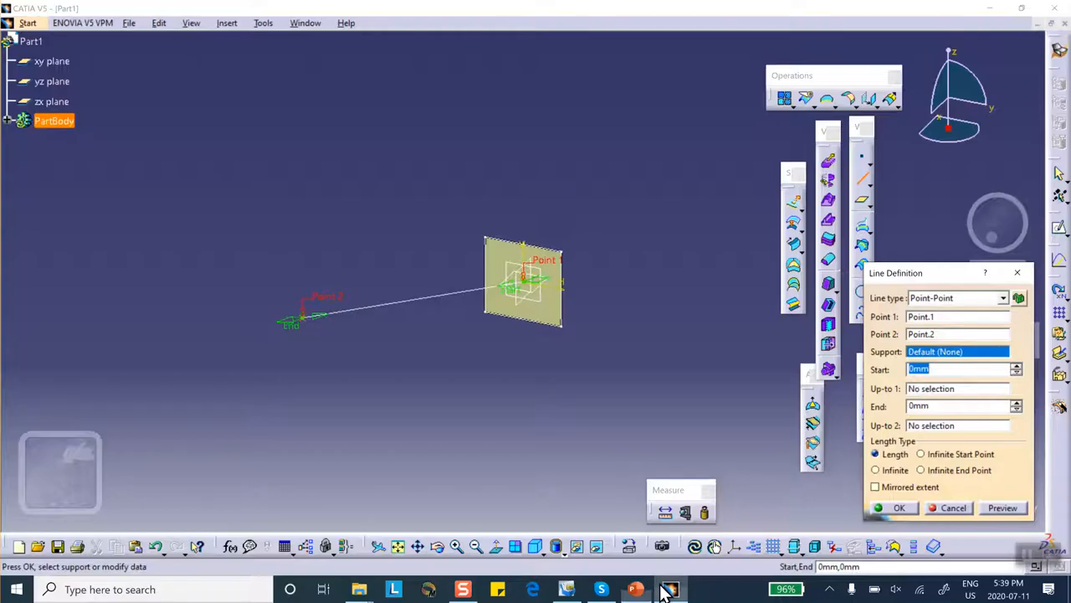
{"action": "left_click", "coordinate": [892, 508]}
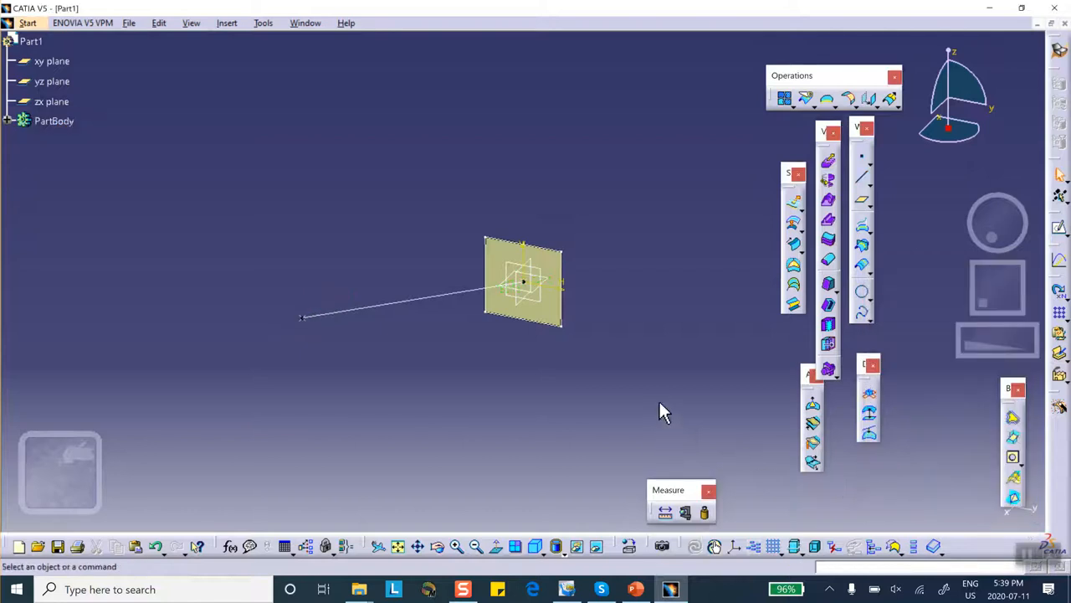
- Save the part as Part1 in the Extruded_Mesh folder through Save Management
{"action": "left_click", "coordinate": [131, 22]}
{"action": "left_click", "coordinate": [155, 177]}
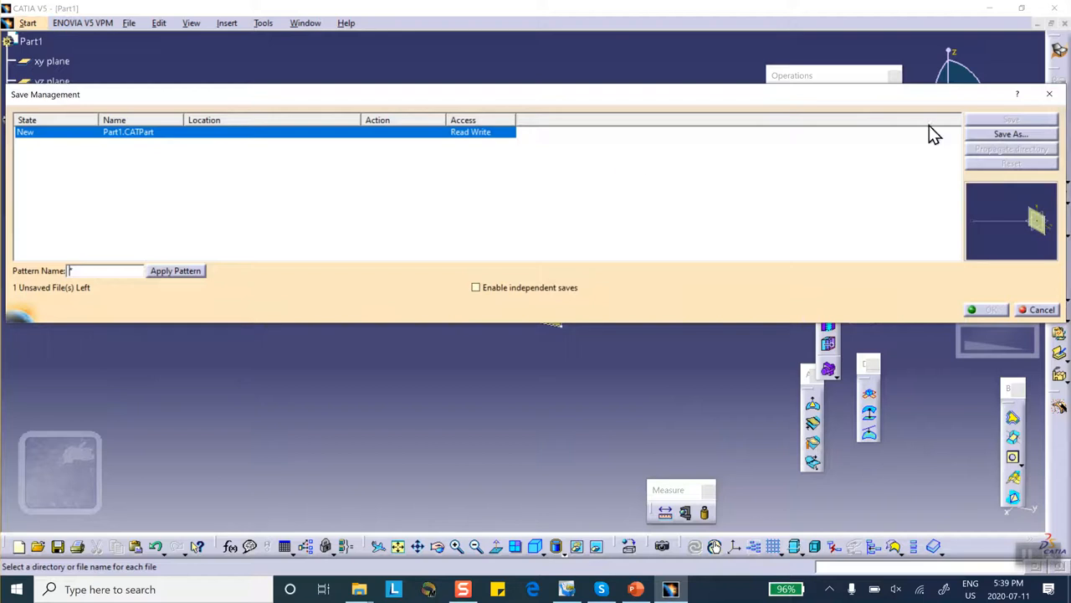
{"action": "left_click", "coordinate": [974, 129]}
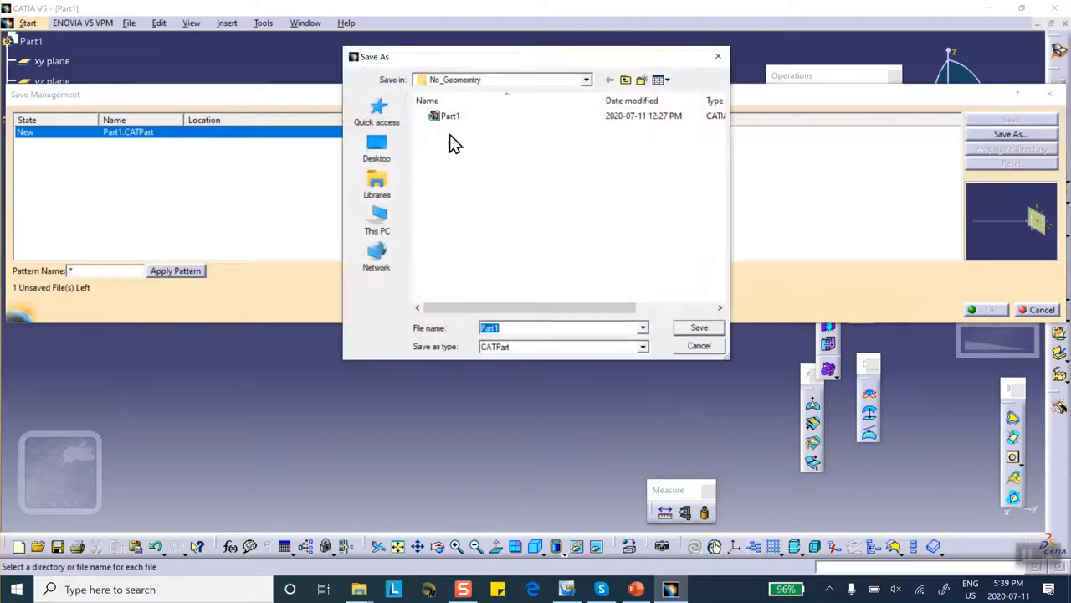
{"action": "left_click", "coordinate": [626, 80]}
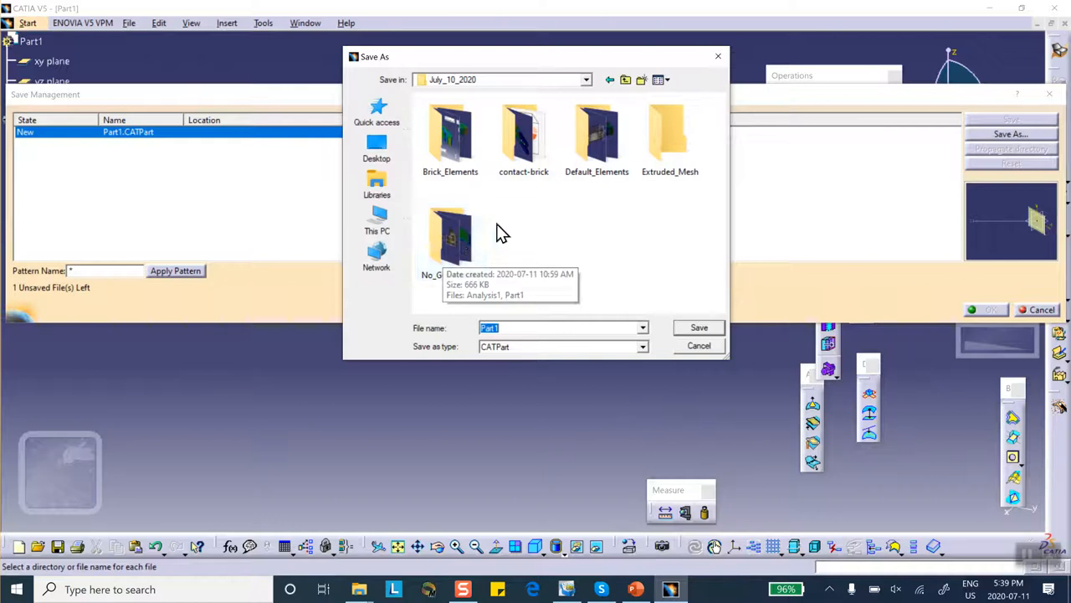
{"action": "double_click", "coordinate": [657, 149]}
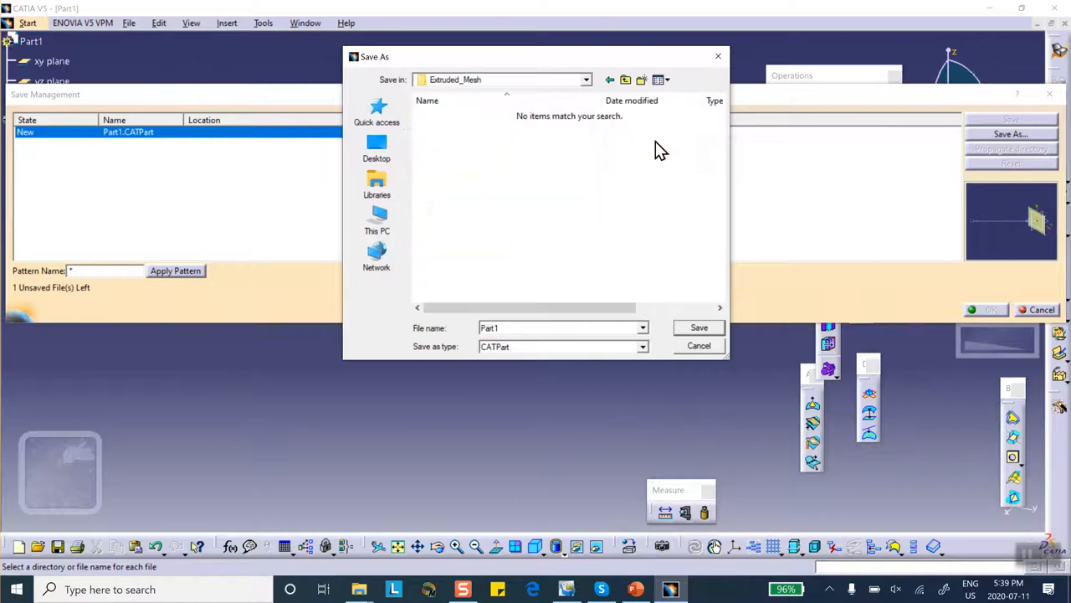
{"action": "left_click", "coordinate": [693, 329]}
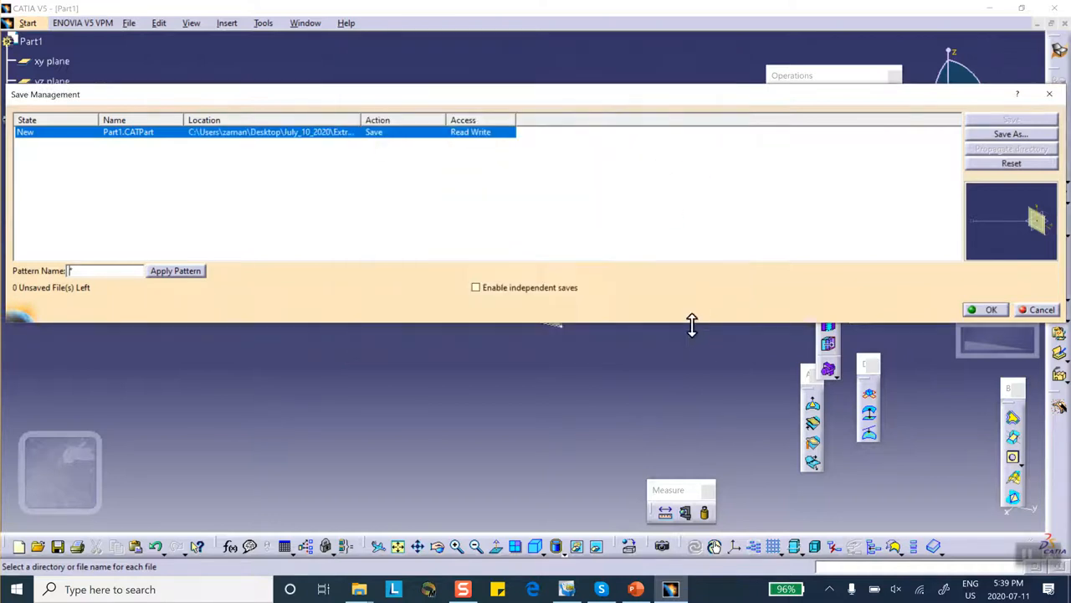
{"action": "left_click", "coordinate": [990, 309]}
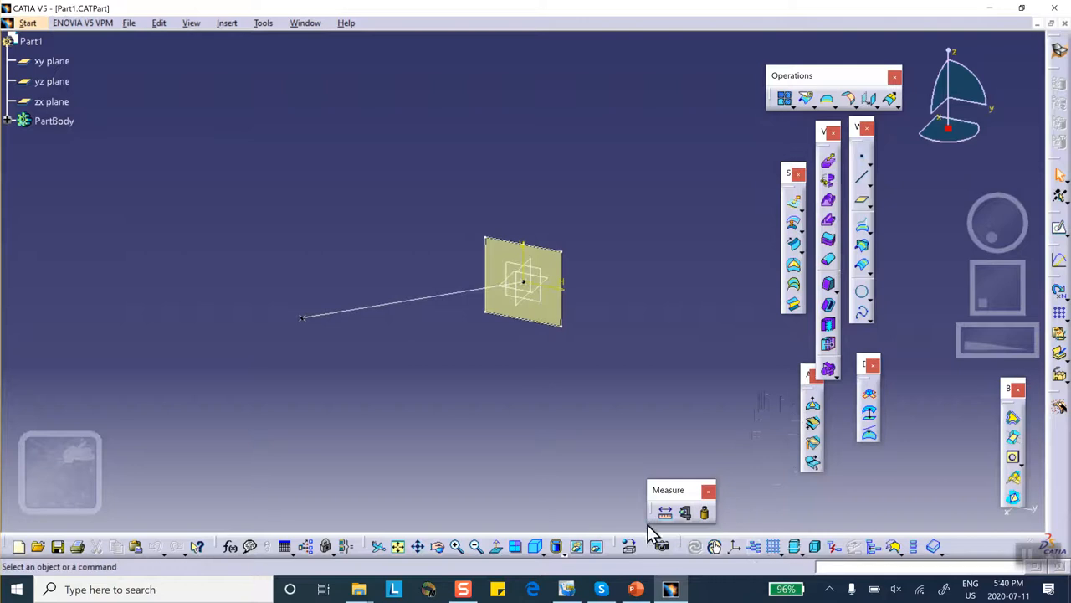
- Apply the Aluminium material from the Metal family of the default material catalog to Part1
{"action": "left_click", "coordinate": [628, 546]}
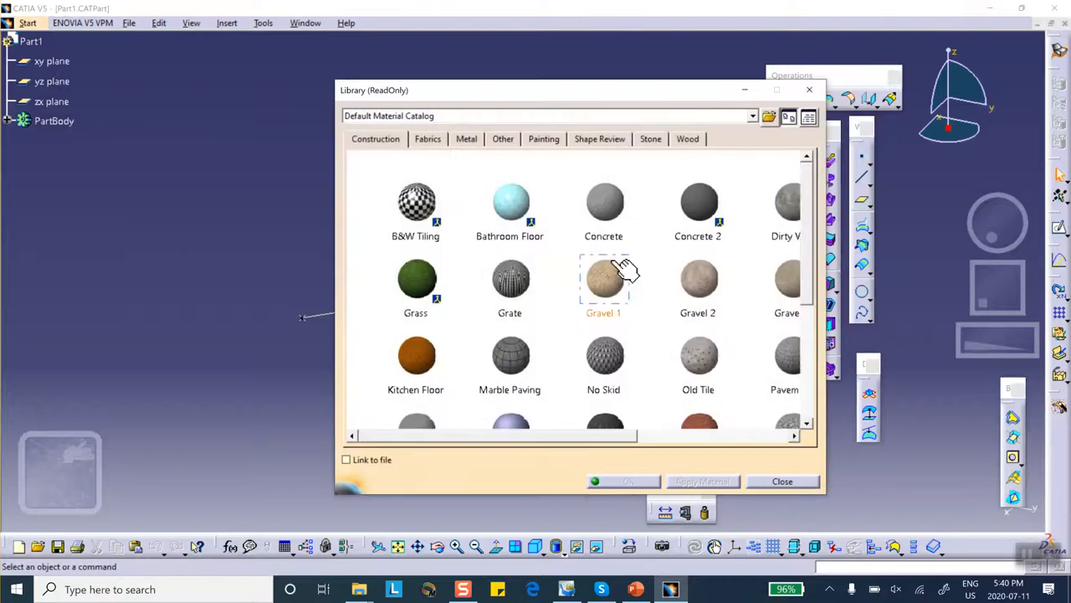
{"action": "left_click", "coordinate": [463, 141]}
{"action": "left_click", "coordinate": [410, 205]}
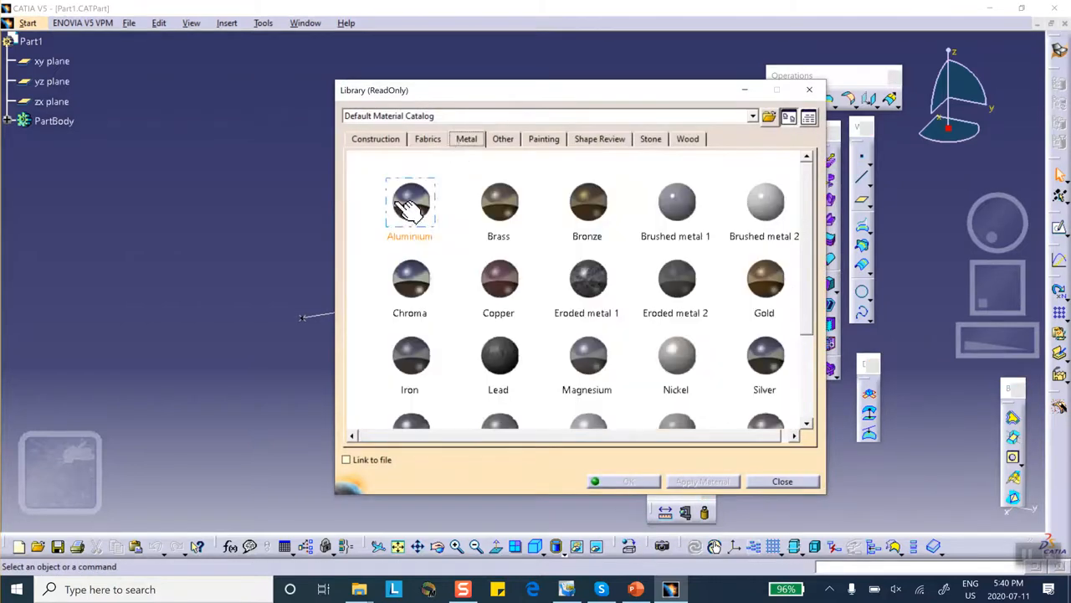
{"action": "left_click", "coordinate": [33, 42]}
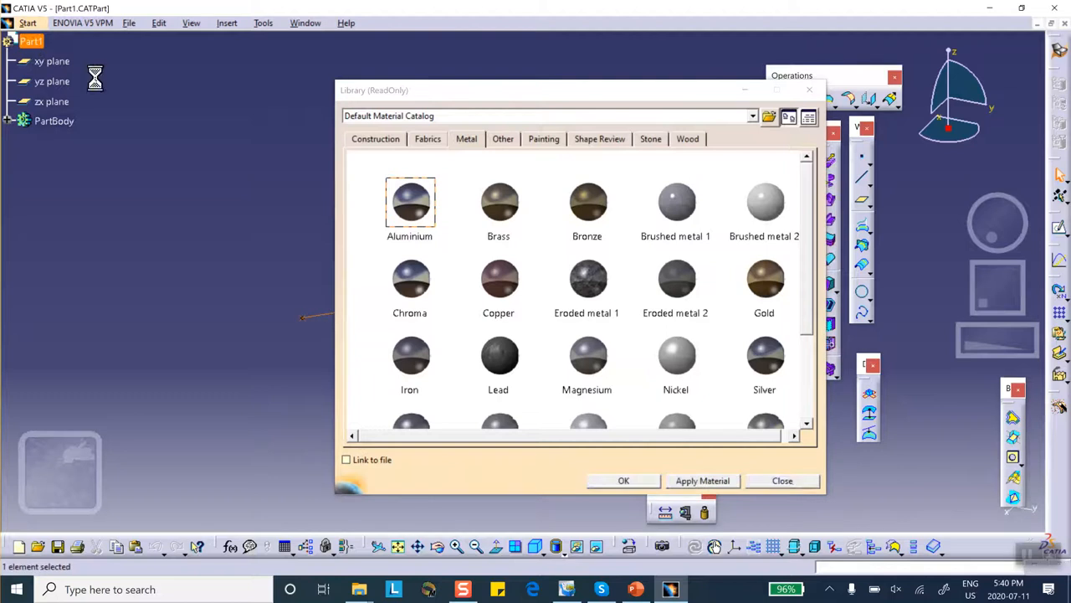
{"action": "left_click", "coordinate": [628, 482]}
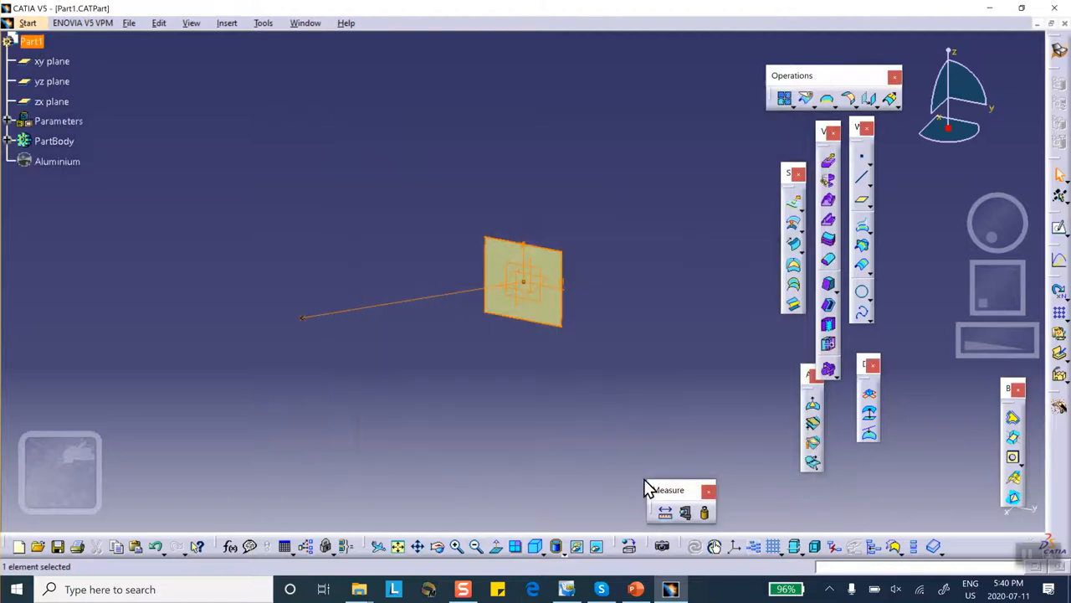
{"action": "left_click", "coordinate": [611, 421]}
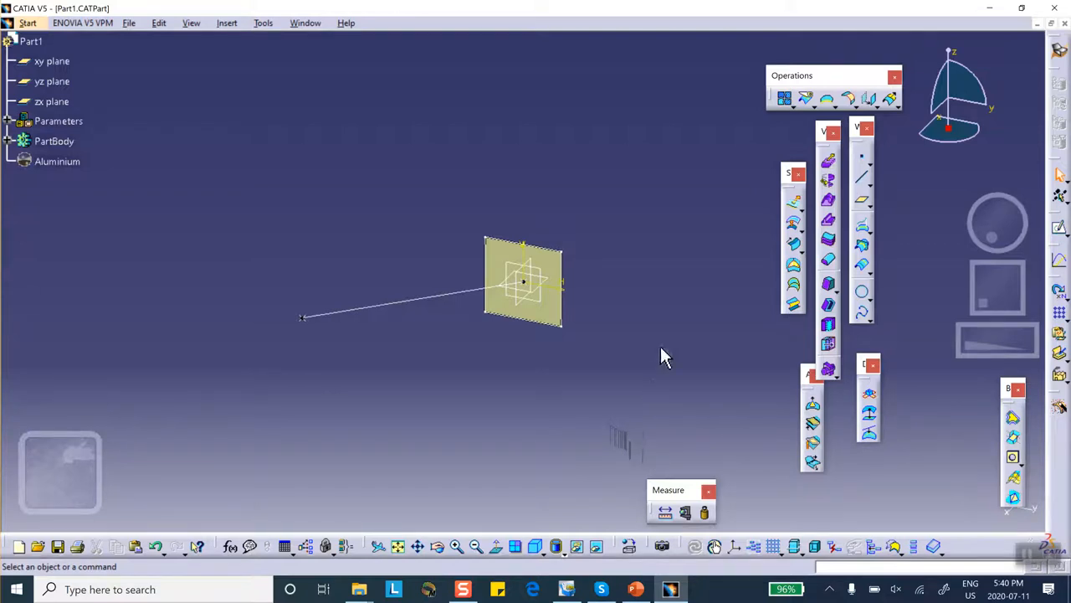
- Open the part in the Advanced Meshing Tools workbench with a new Static Analysis case
{"action": "left_click", "coordinate": [1060, 52]}
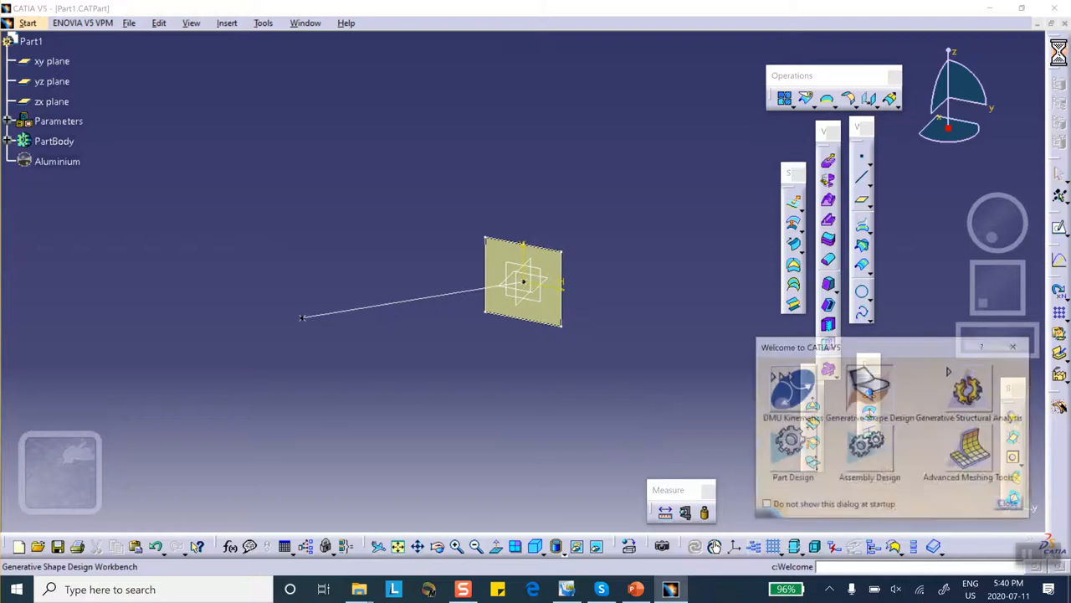
{"action": "left_click", "coordinate": [972, 452]}
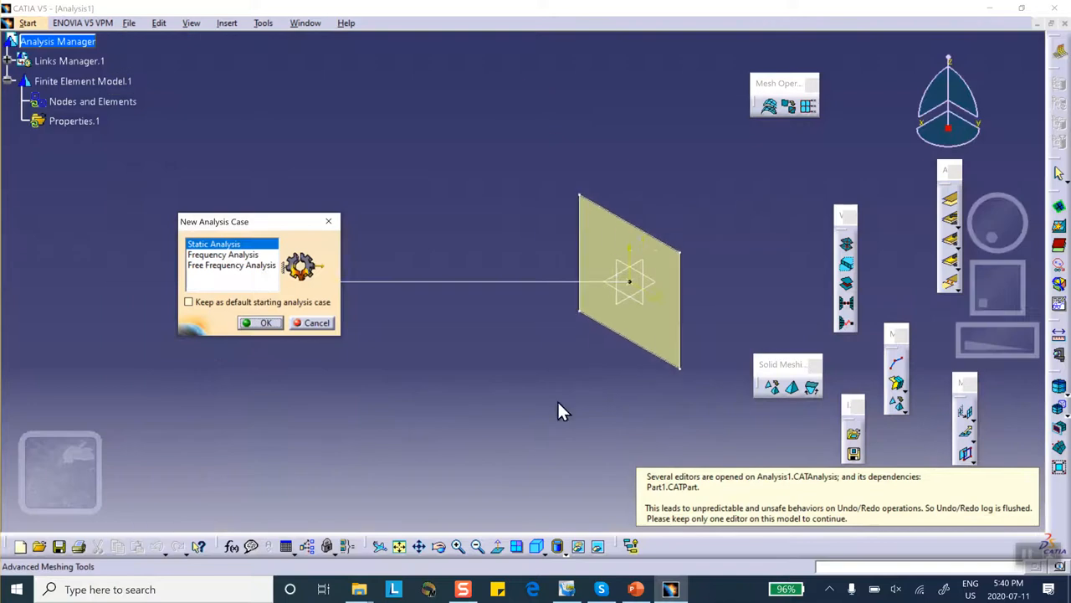
{"action": "left_click", "coordinate": [260, 322]}
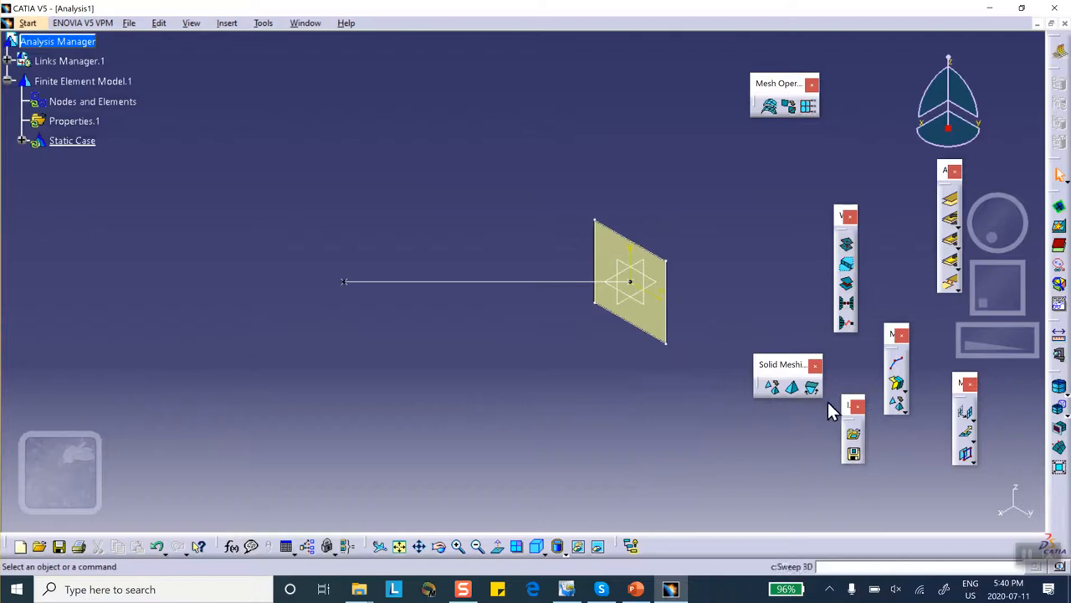
- Mesh the square surface with 5 mm linear frontal quadrangle elements, quads only, checking the PowerPoint slide before accepting the mesh parameters in CATIA
{"action": "left_click", "coordinate": [897, 386]}
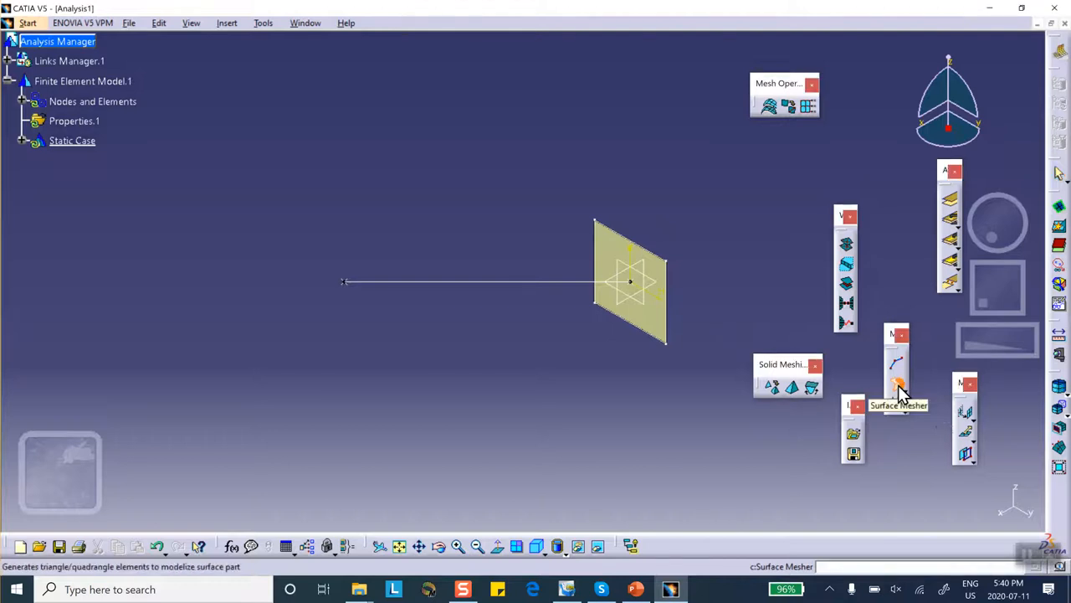
{"action": "left_click", "coordinate": [617, 255]}
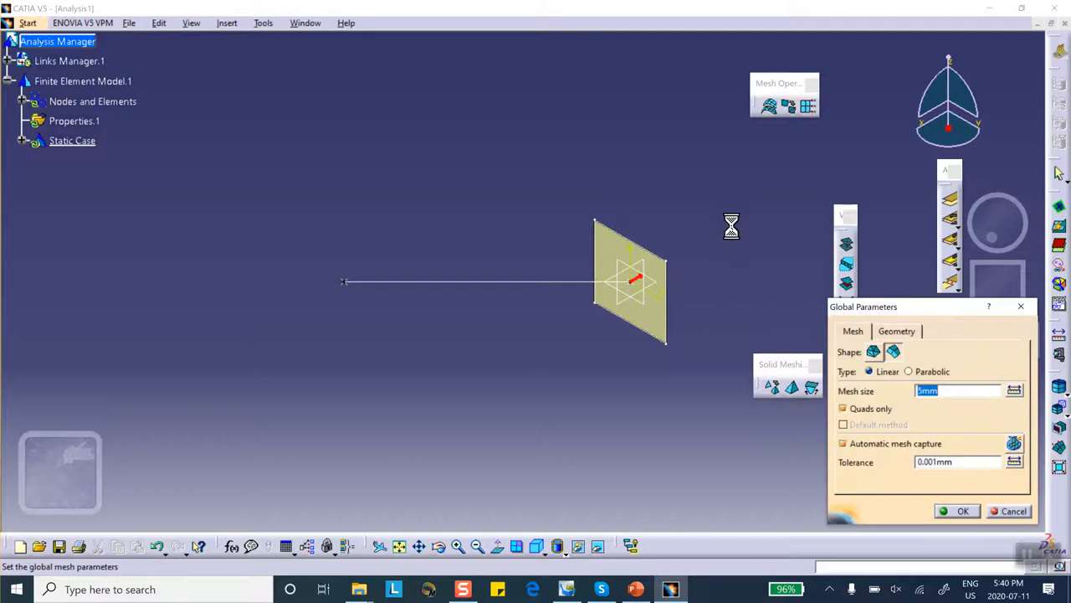
{"action": "left_click", "coordinate": [636, 590]}
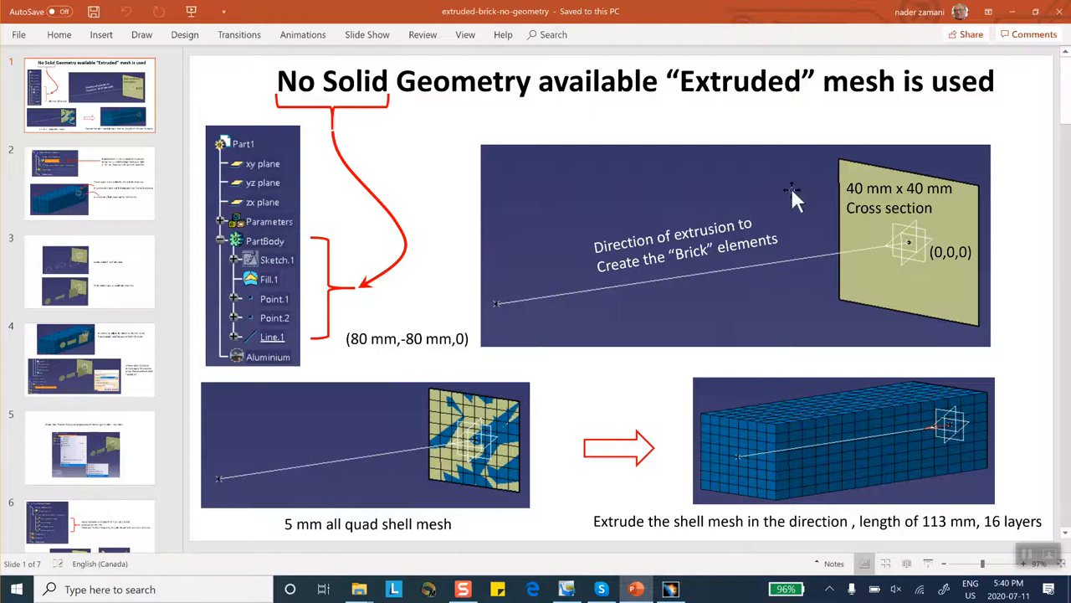
{"action": "left_click", "coordinate": [670, 589]}
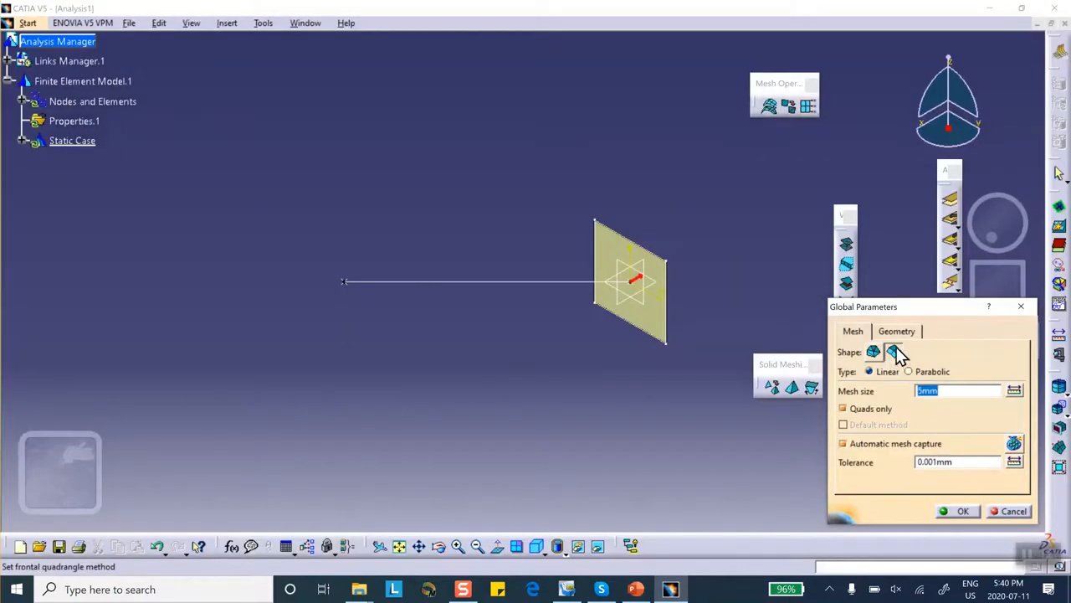
{"action": "left_click", "coordinate": [942, 390]}
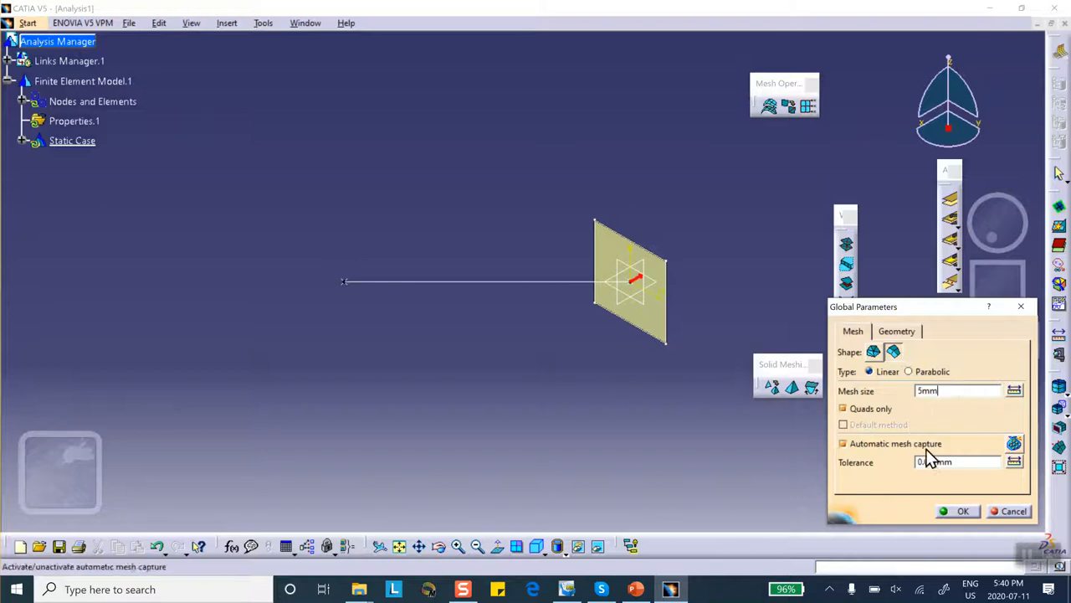
{"action": "left_click", "coordinate": [959, 511]}
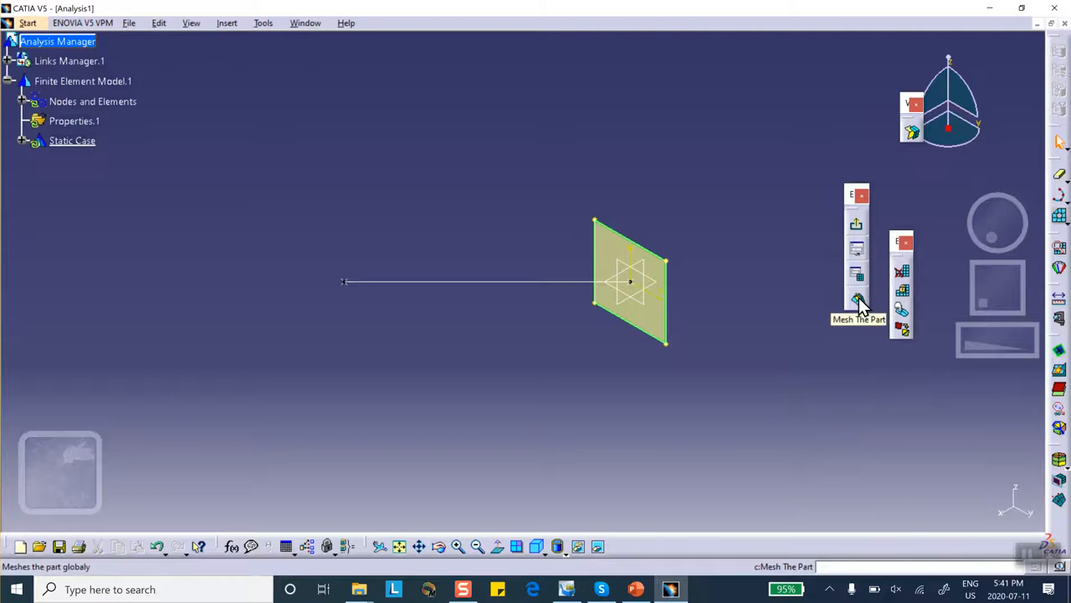
{"action": "left_click", "coordinate": [857, 299]}
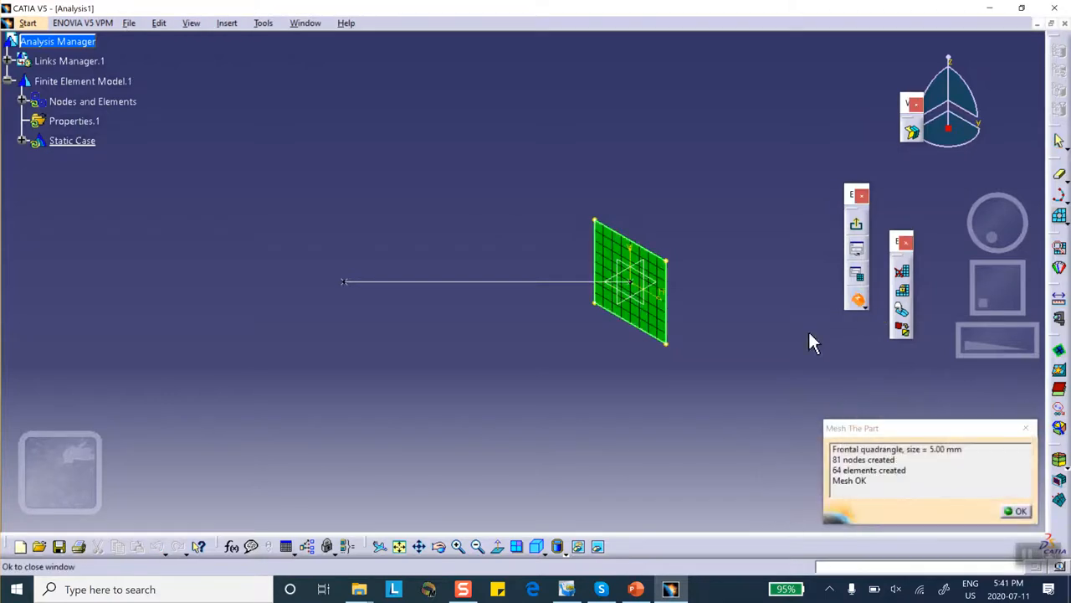
{"action": "left_click", "coordinate": [1016, 512]}
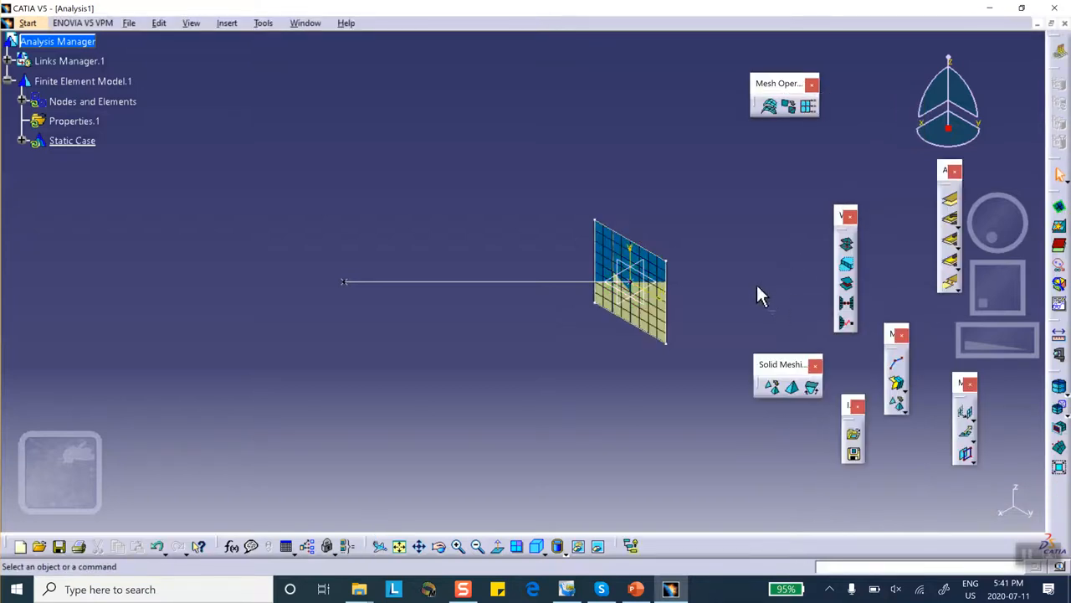
- Read slide 2 in PowerPoint about deactivating the surface mesh, and move the meshing method and mesh transformation toolbars near the model in CATIA
{"action": "left_click", "coordinate": [635, 590]}
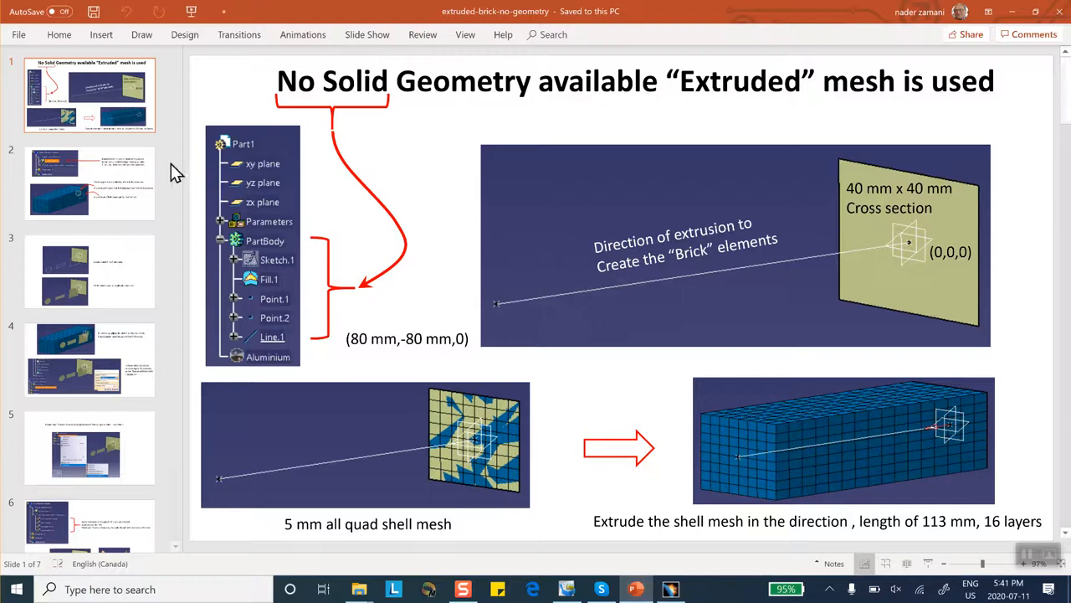
{"action": "left_click", "coordinate": [109, 170]}
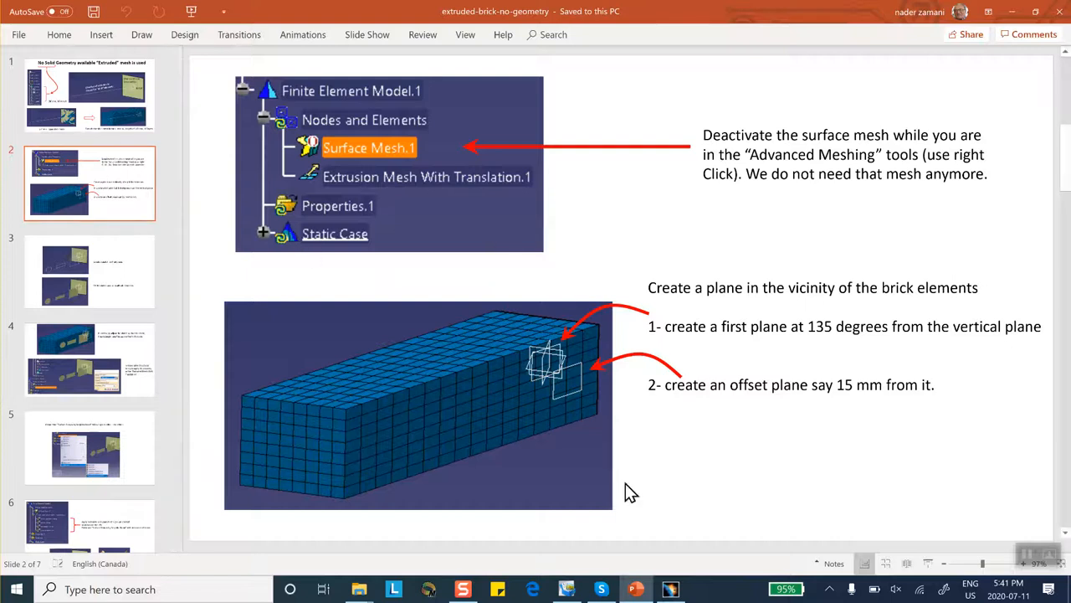
{"action": "left_click", "coordinate": [636, 590]}
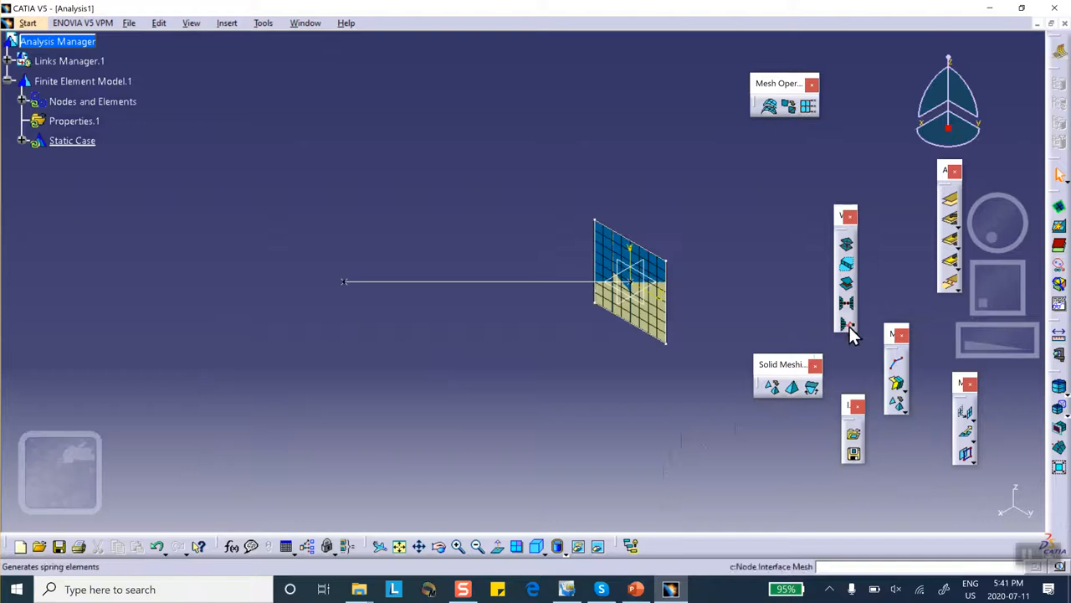
{"action": "left_click", "coordinate": [892, 360]}
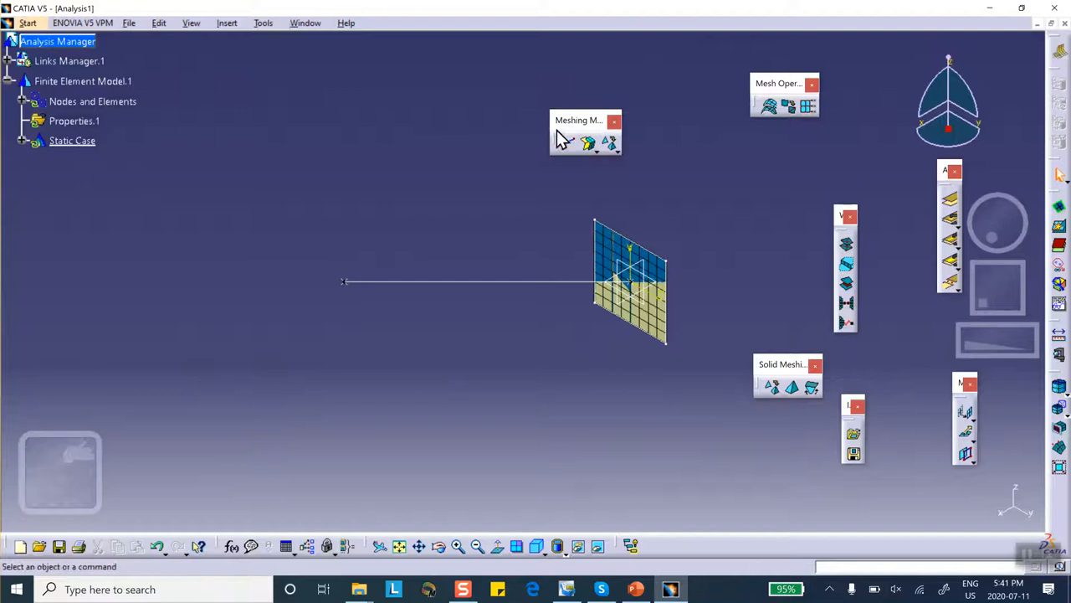
{"action": "left_click", "coordinate": [616, 148]}
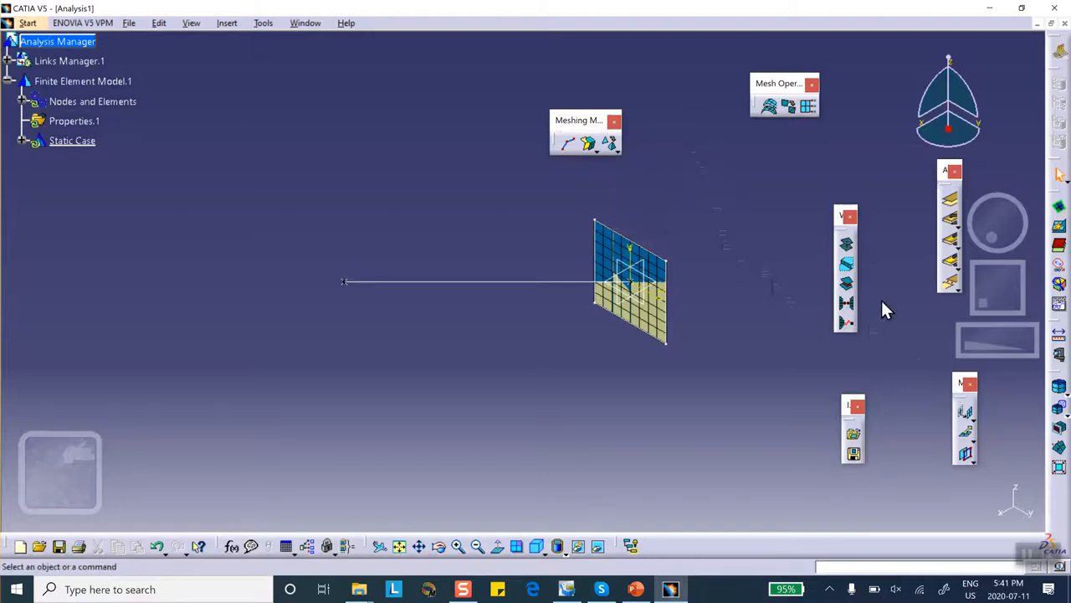
{"action": "left_click_drag", "start_coordinate": [630, 34], "coordinate": [606, 71]}
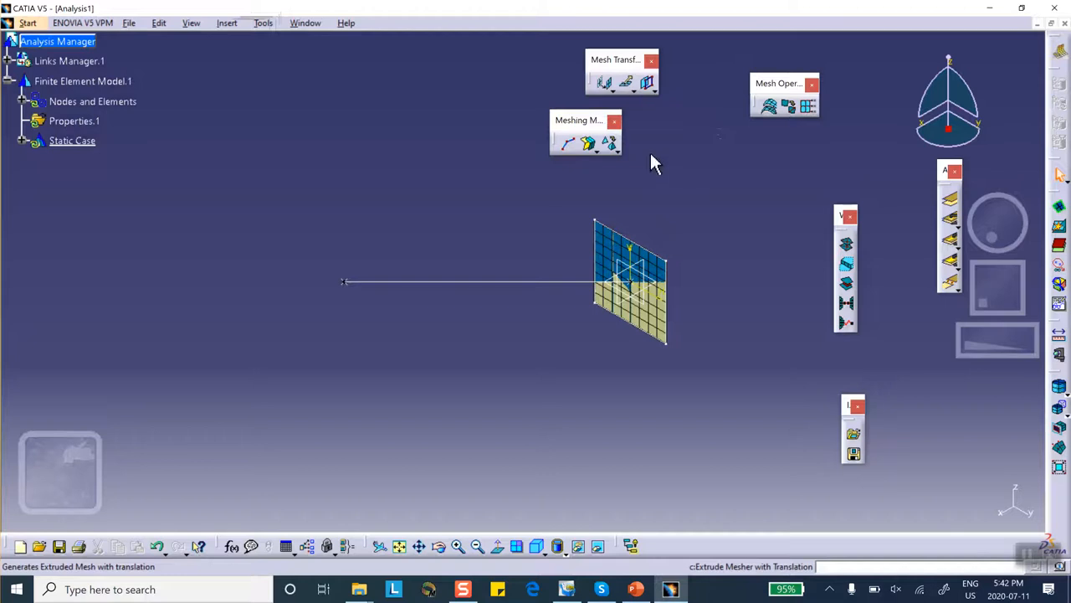
- Set up an Extrusion with Translation of the surface mesh, using the direction line as the axis
{"action": "left_click", "coordinate": [628, 84]}
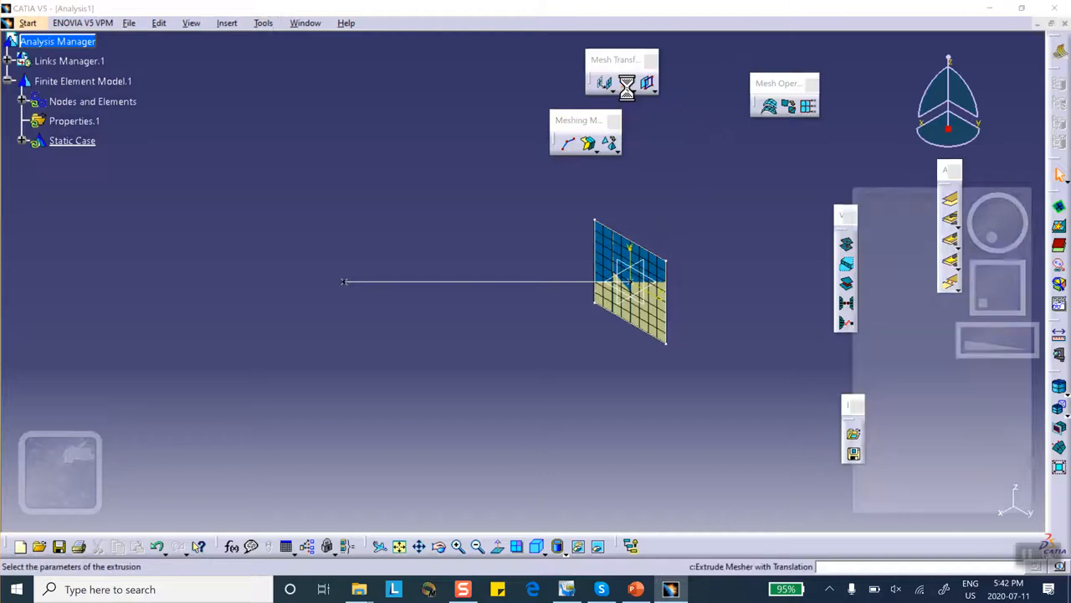
{"action": "left_click_drag", "start_coordinate": [877, 194], "coordinate": [815, 164]}
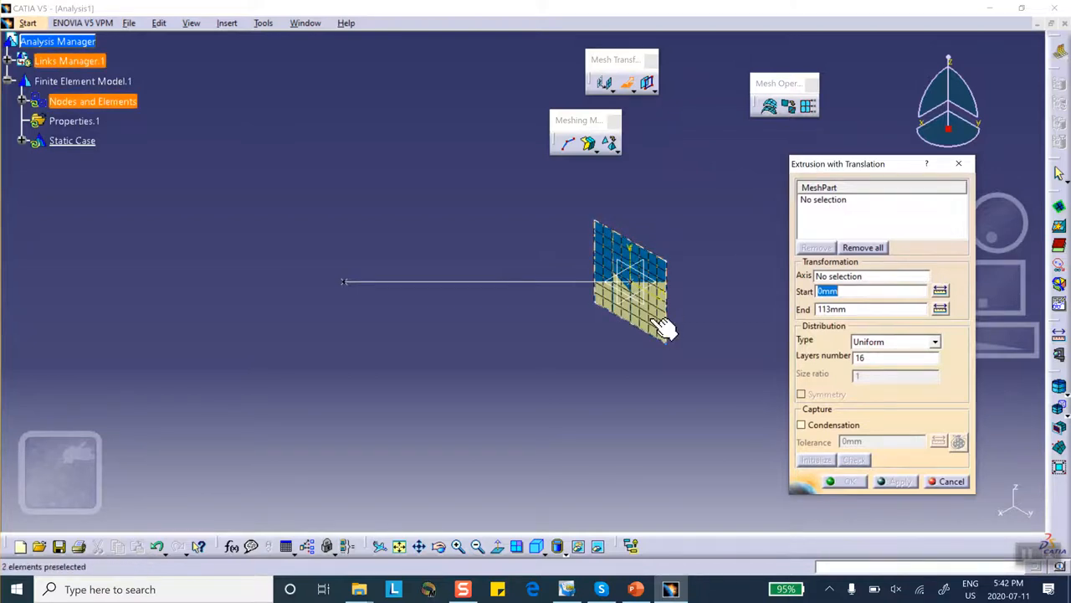
{"action": "left_click", "coordinate": [23, 101]}
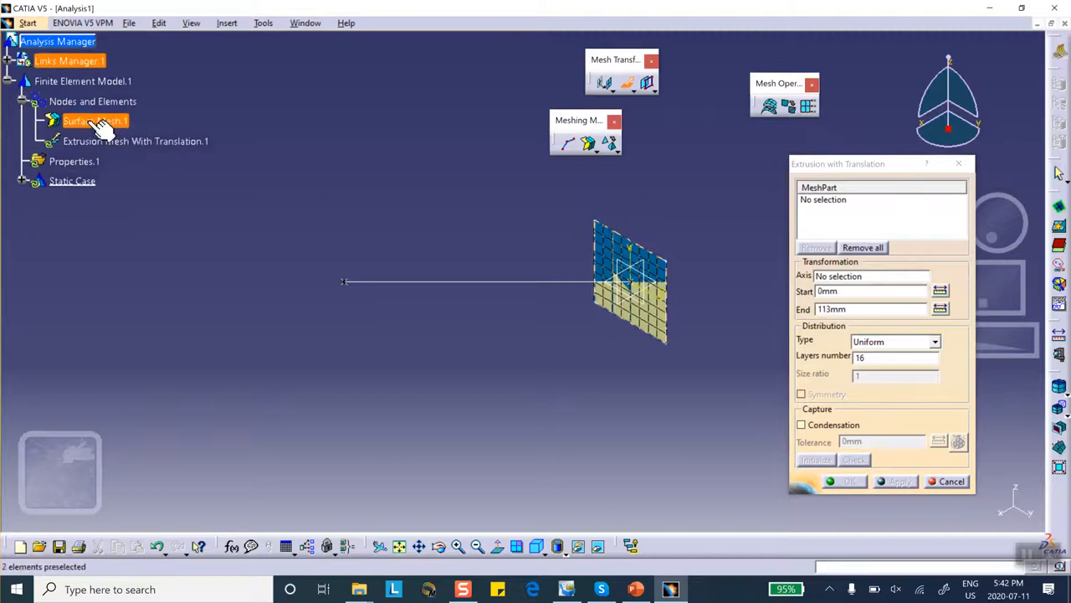
{"action": "left_click", "coordinate": [615, 247]}
{"action": "left_click", "coordinate": [860, 277]}
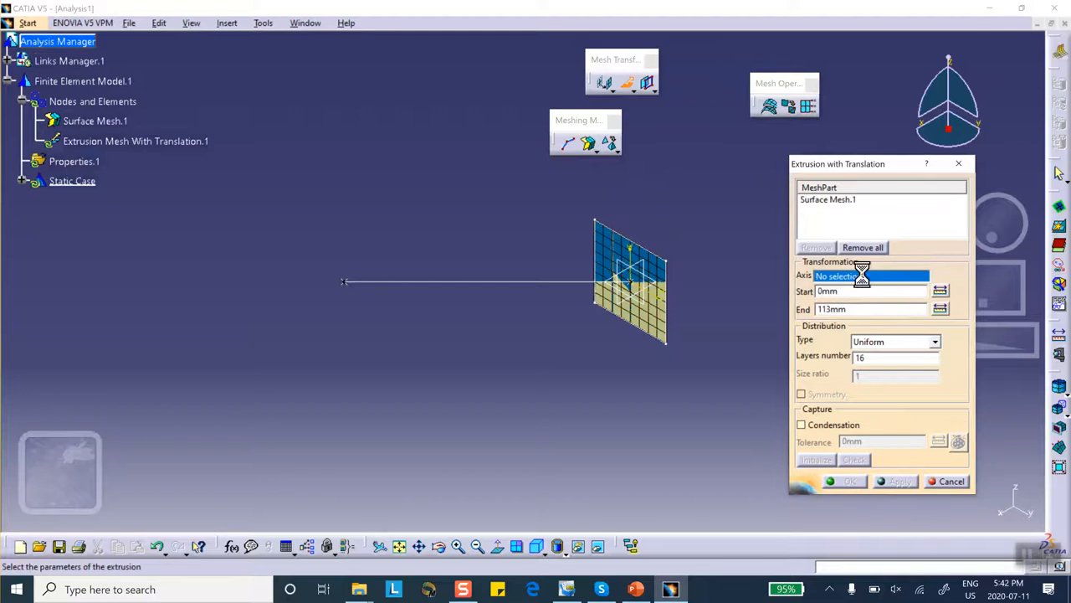
{"action": "left_click", "coordinate": [544, 282]}
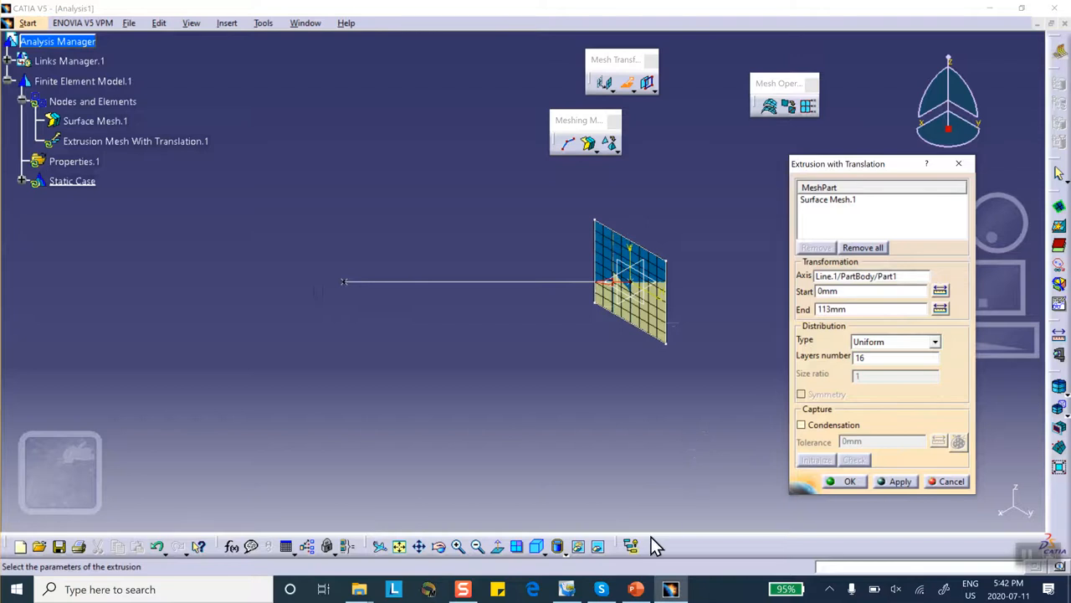
- Check the extrusion values on the first PowerPoint slide, and generate the brick mesh in CATIA from 0 mm to 113 mm with 16 uniform layers
{"action": "left_click", "coordinate": [636, 588]}
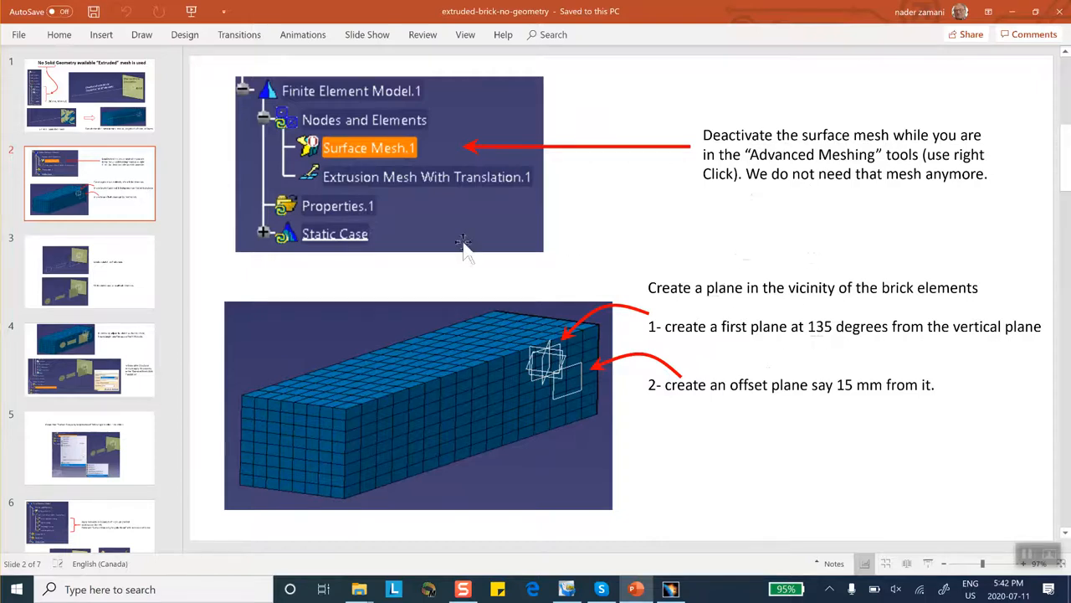
{"action": "left_click", "coordinate": [94, 118]}
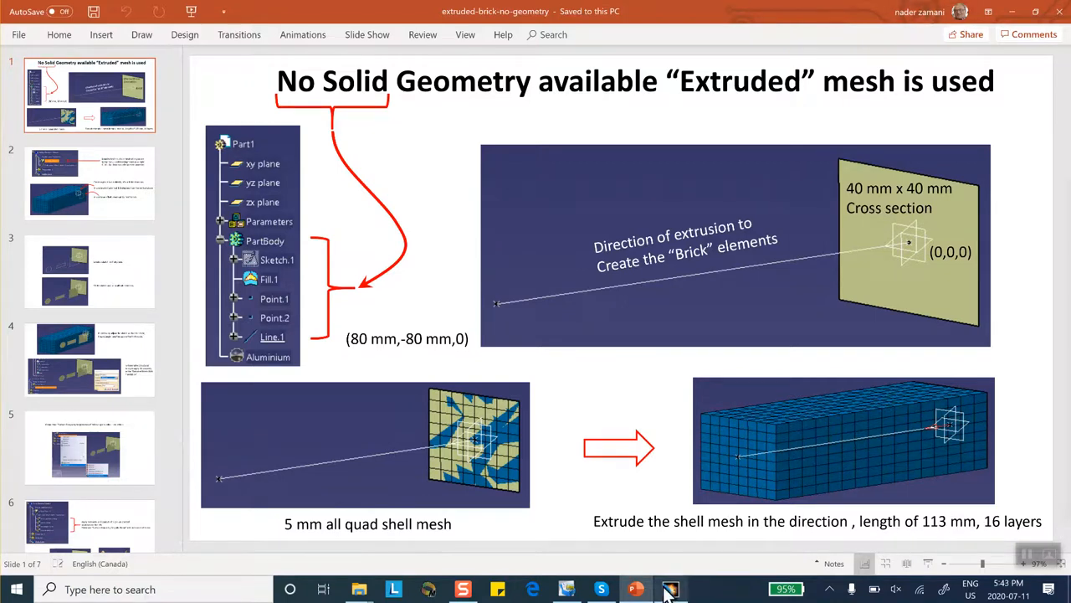
{"action": "left_click", "coordinate": [115, 202]}
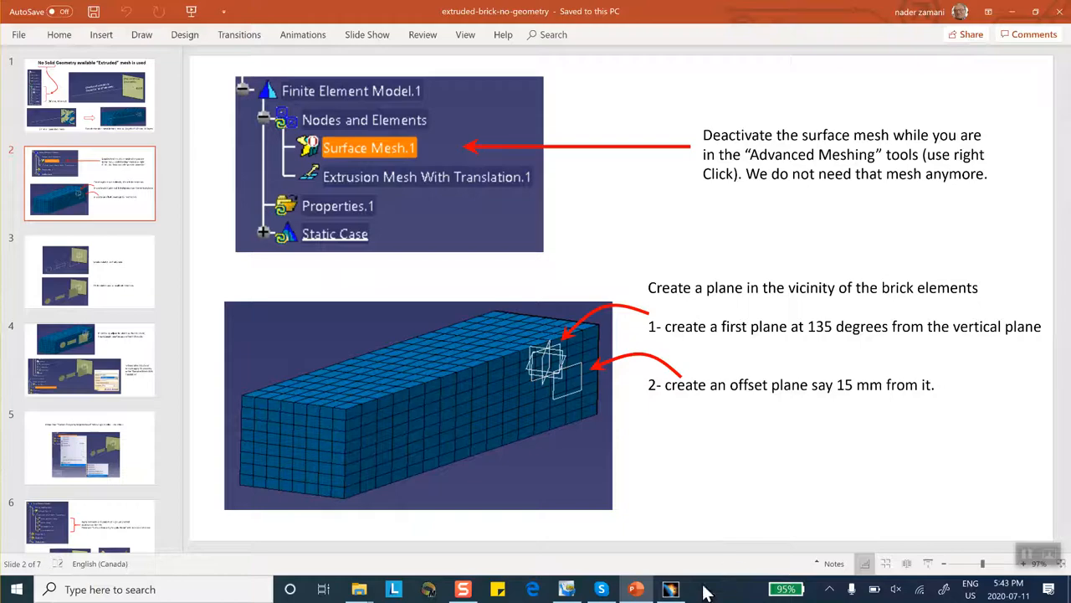
{"action": "left_click", "coordinate": [672, 588]}
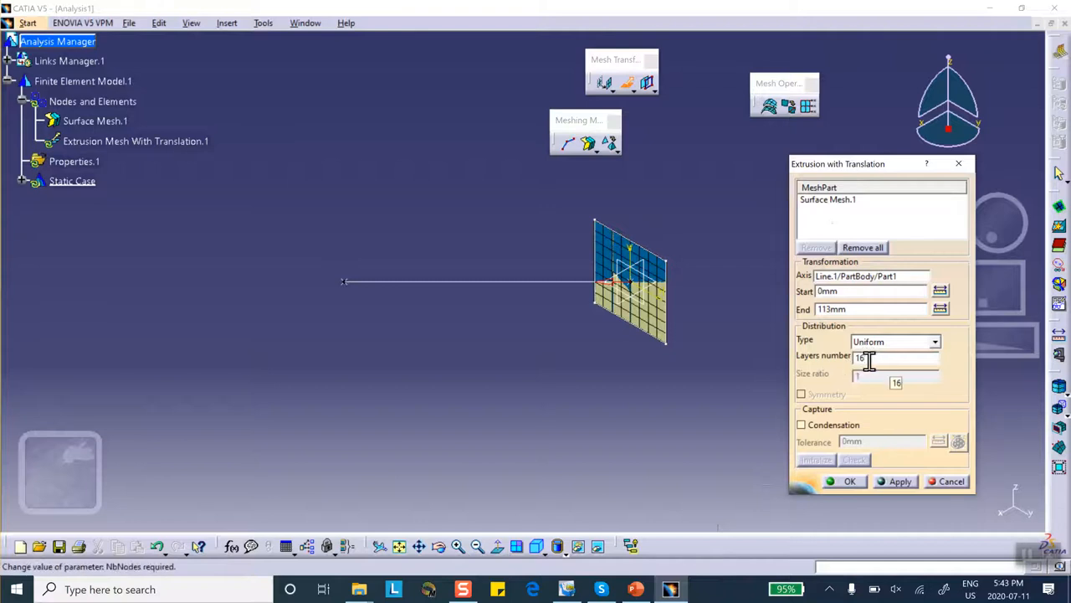
{"action": "left_click", "coordinate": [913, 480]}
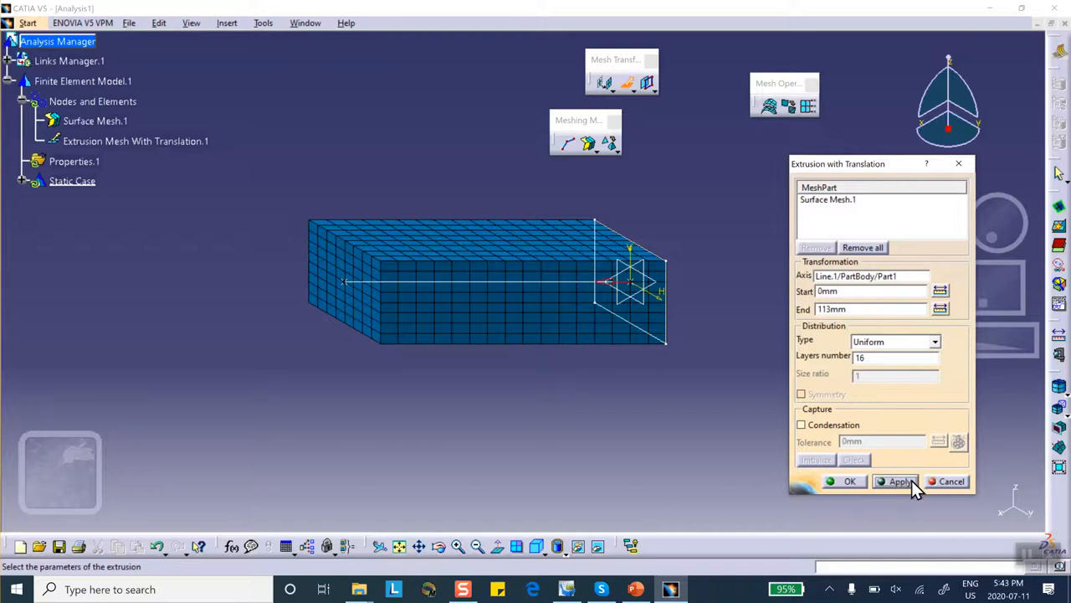
{"action": "left_click", "coordinate": [845, 481]}
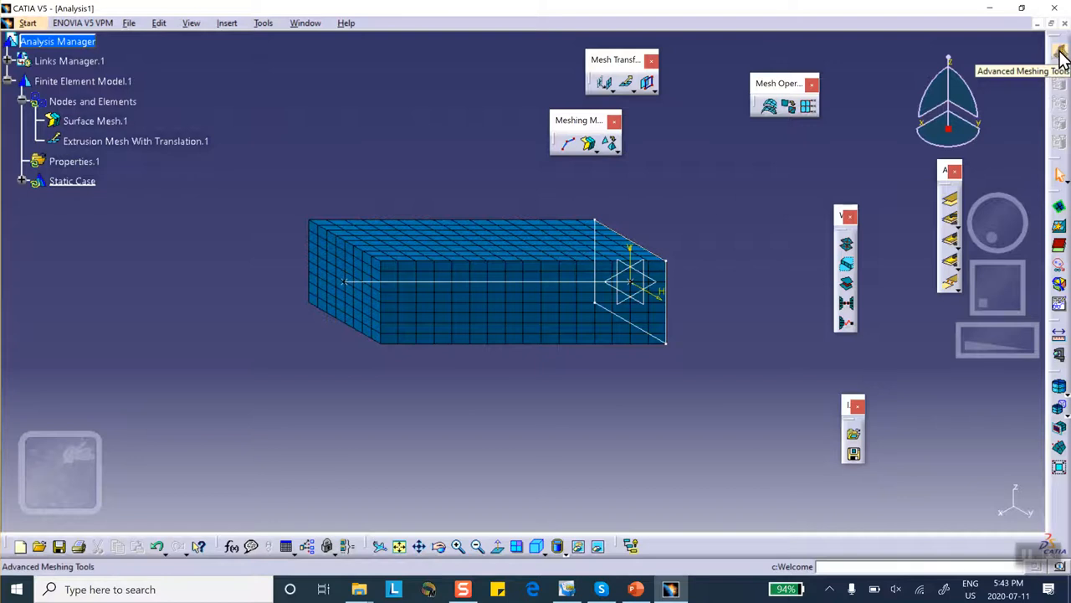
- Deactivate Surface Mesh.1 under Nodes and Elements
{"action": "right_click", "coordinate": [106, 119]}
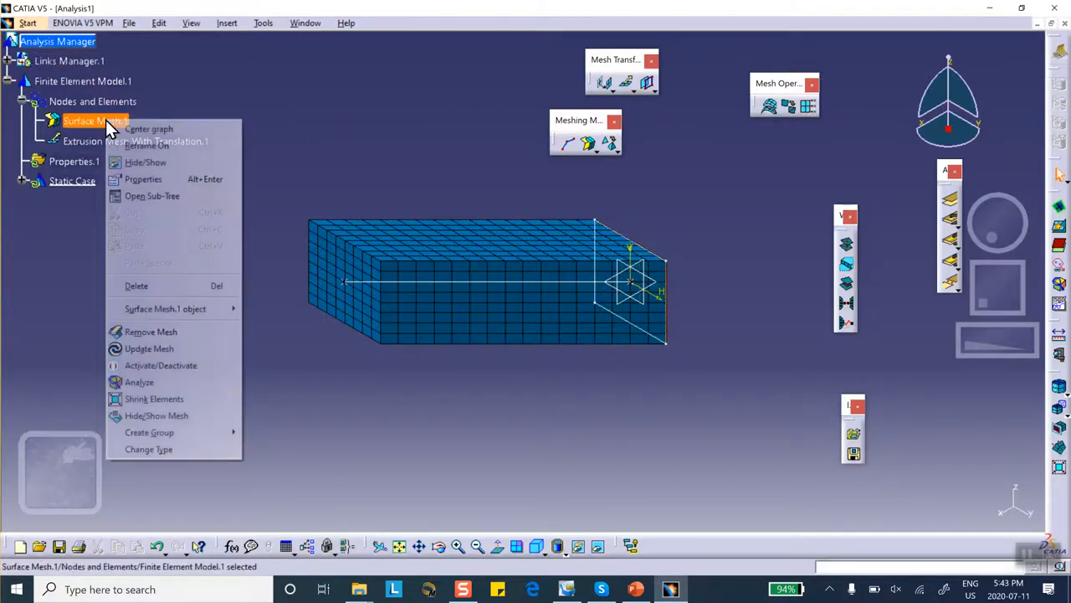
{"action": "left_click", "coordinate": [149, 366]}
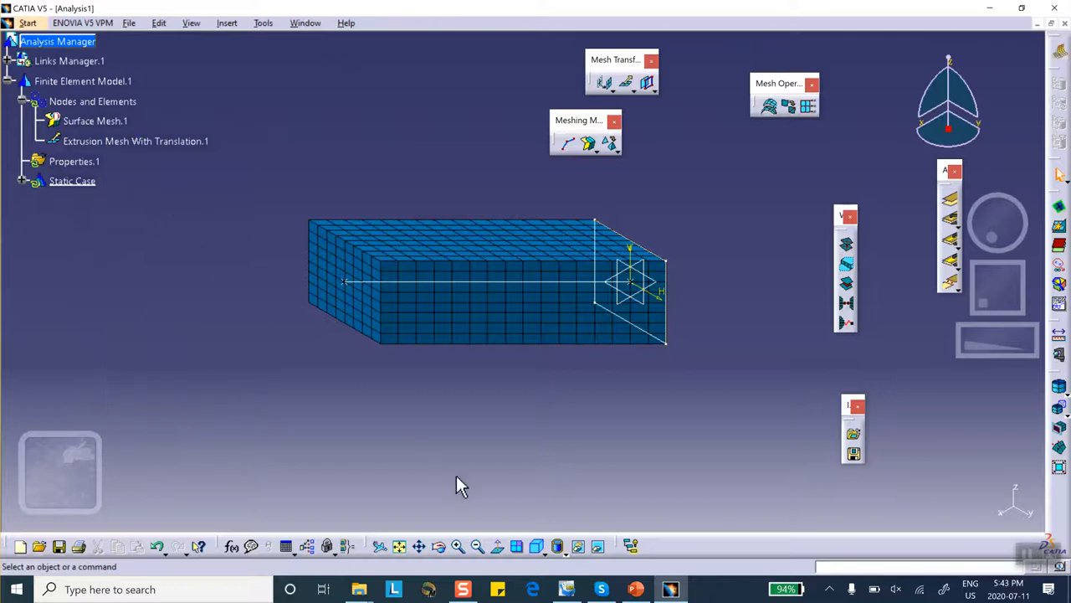
- Read the plane creation instructions on slide 2 in PowerPoint, and inspect the brick mesh in CATIA from above and from the side
{"action": "left_click", "coordinate": [636, 589]}
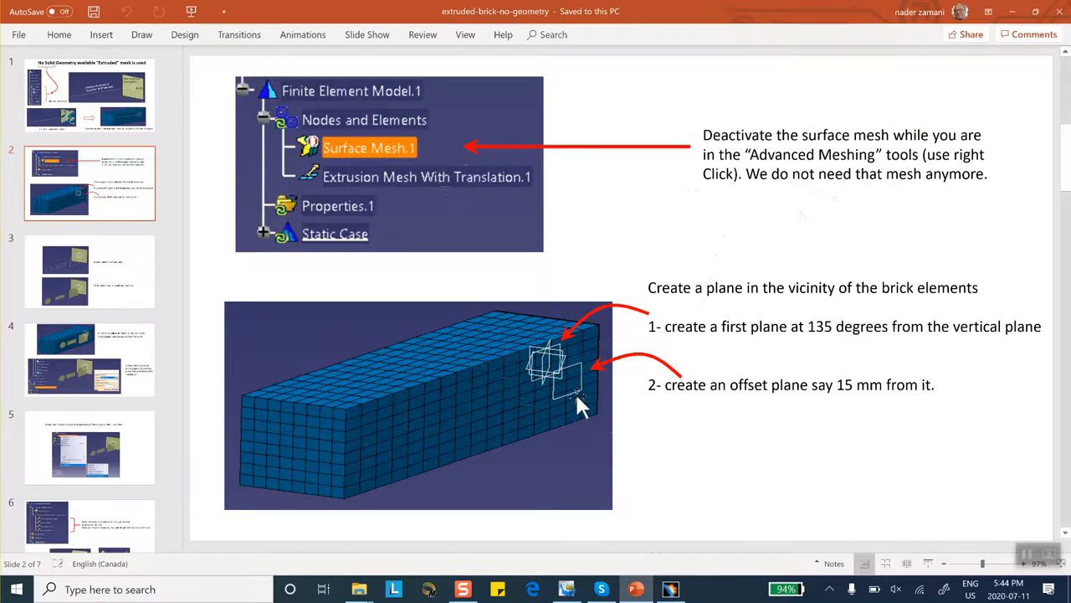
{"action": "left_click", "coordinate": [671, 588]}
{"action": "middle_click_drag", "start_coordinate": [433, 230], "coordinate": [480, 241]}
{"action": "middle_click_drag", "start_coordinate": [552, 223], "coordinate": [557, 438]}
{"action": "middle_click_drag", "start_coordinate": [546, 436], "coordinate": [544, 427]}
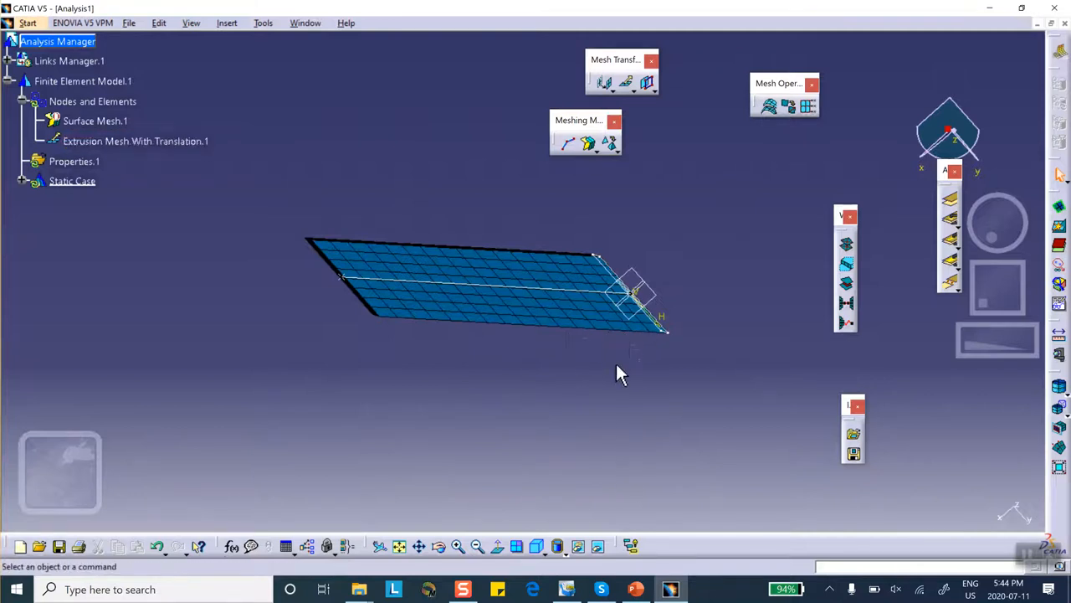
{"action": "middle_click_drag", "start_coordinate": [615, 361], "coordinate": [634, 338]}
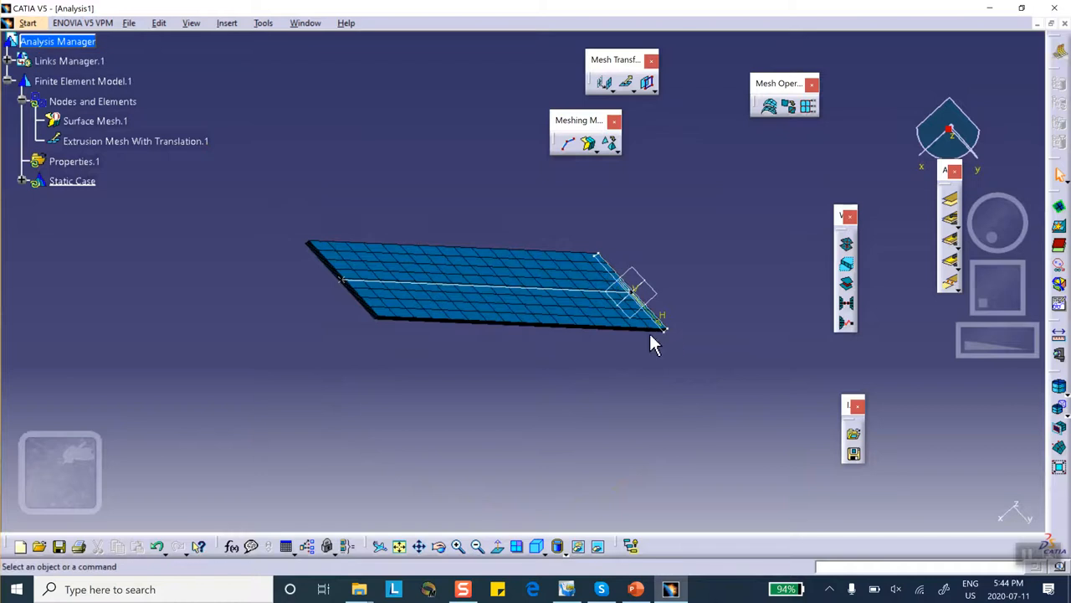
{"action": "middle_click_drag", "start_coordinate": [642, 397], "coordinate": [861, 119]}
{"action": "middle_click_drag", "start_coordinate": [837, 193], "coordinate": [536, 172]}
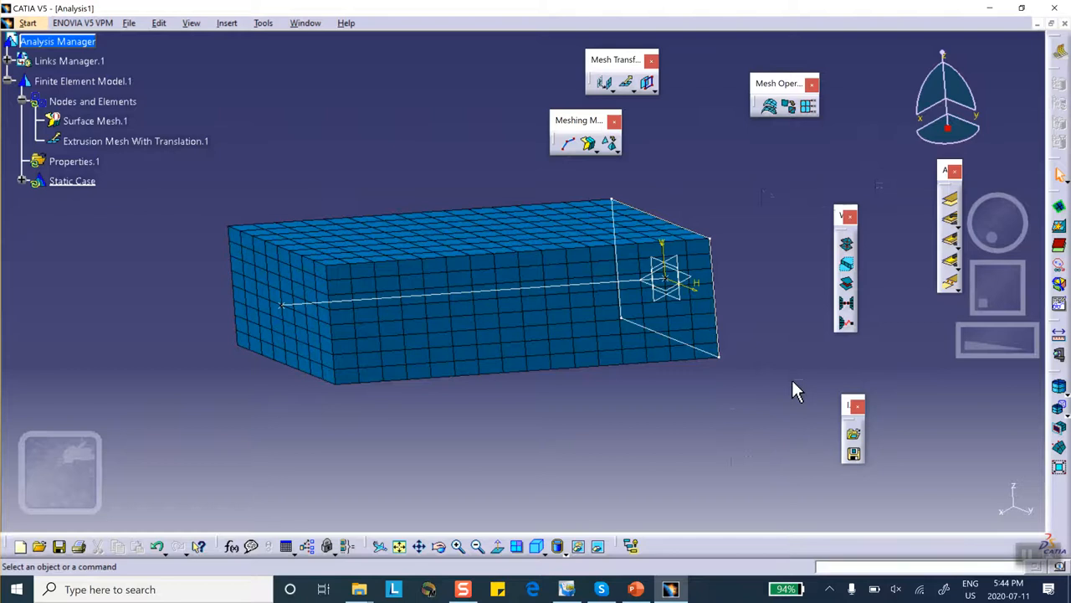
- Save the new analysis as Analysis1 in the Extruded_Mesh folder, together with the modified Part1, through Save Management
{"action": "left_click", "coordinate": [129, 22]}
{"action": "left_click", "coordinate": [146, 177]}
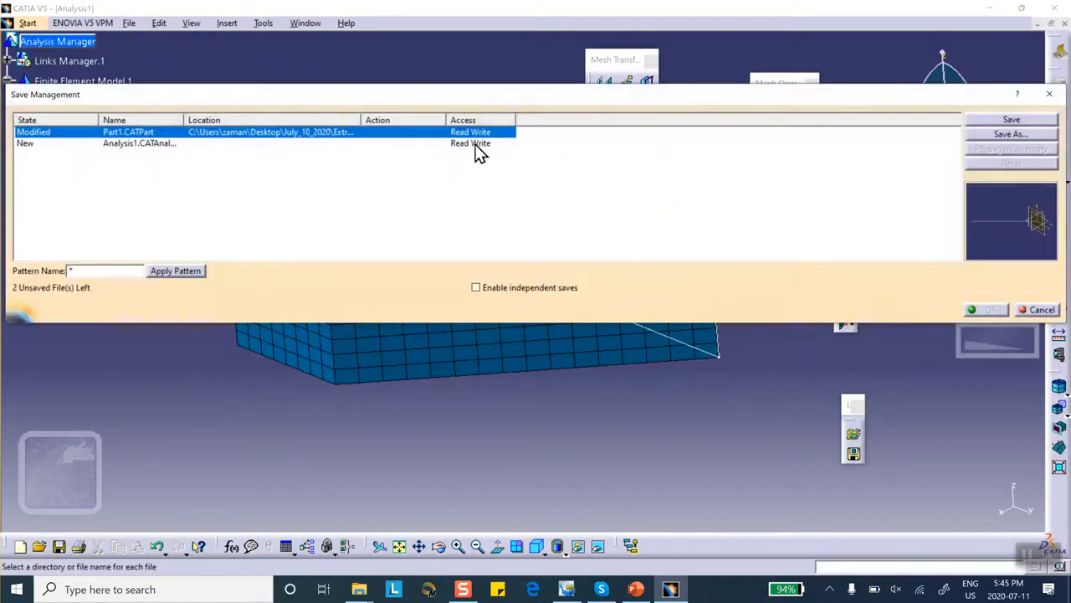
{"action": "left_click", "coordinate": [476, 144]}
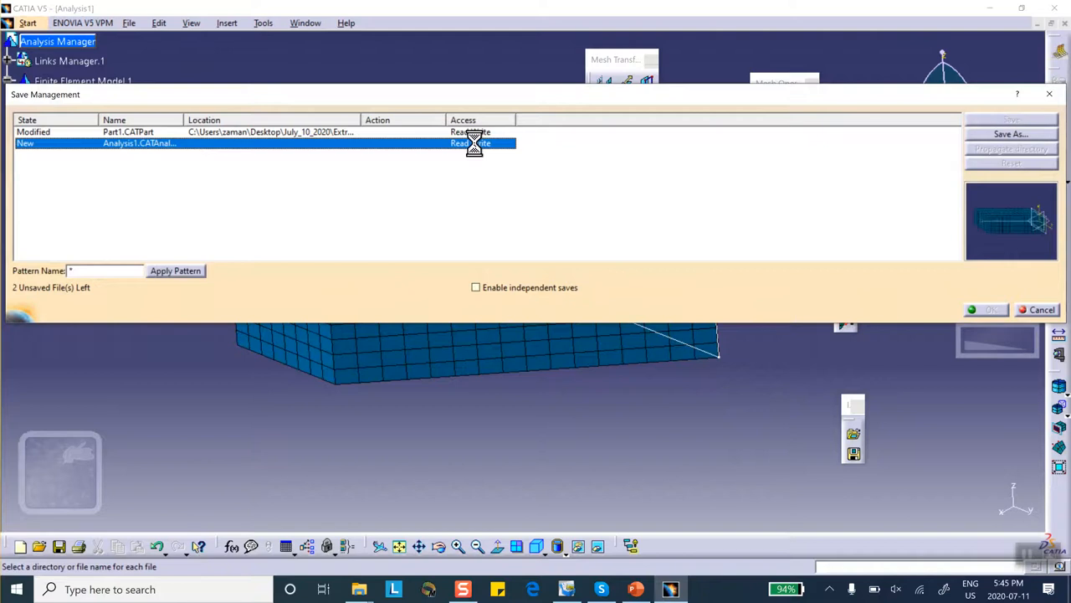
{"action": "left_click", "coordinate": [983, 134]}
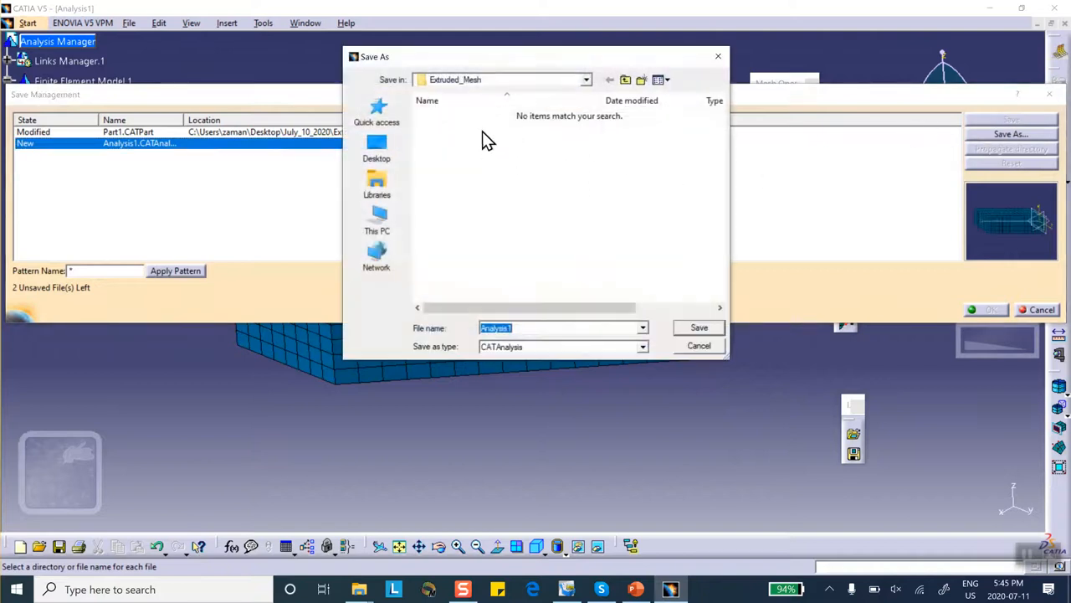
{"action": "left_click", "coordinate": [697, 327]}
{"action": "left_click", "coordinate": [986, 312]}
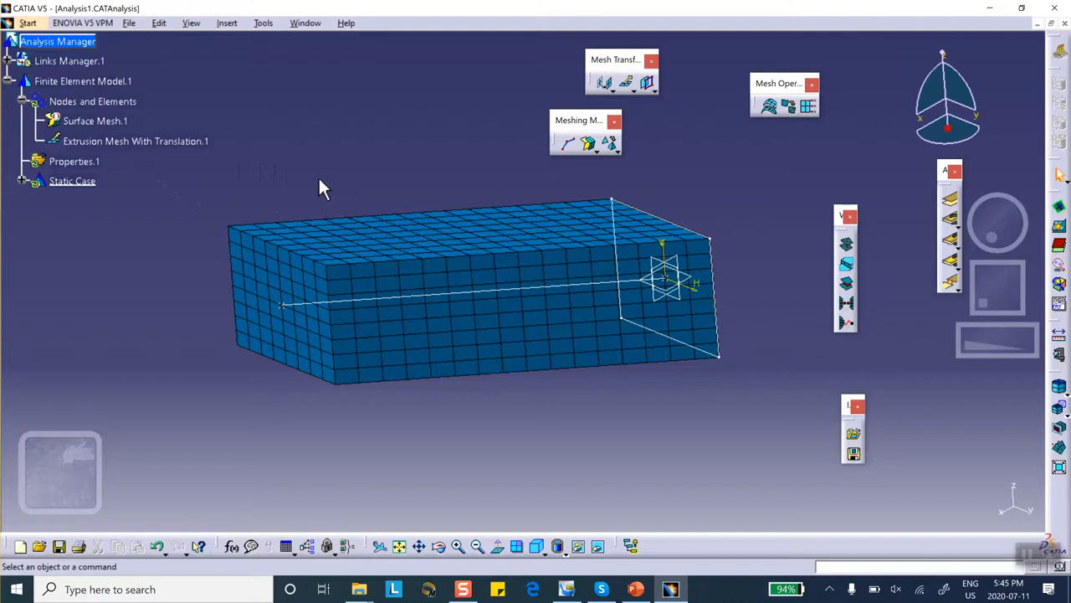
- Expand Links Manager.1 down to Part1 and activate Part1 for surface and wireframe editing
{"action": "left_click", "coordinate": [9, 62]}
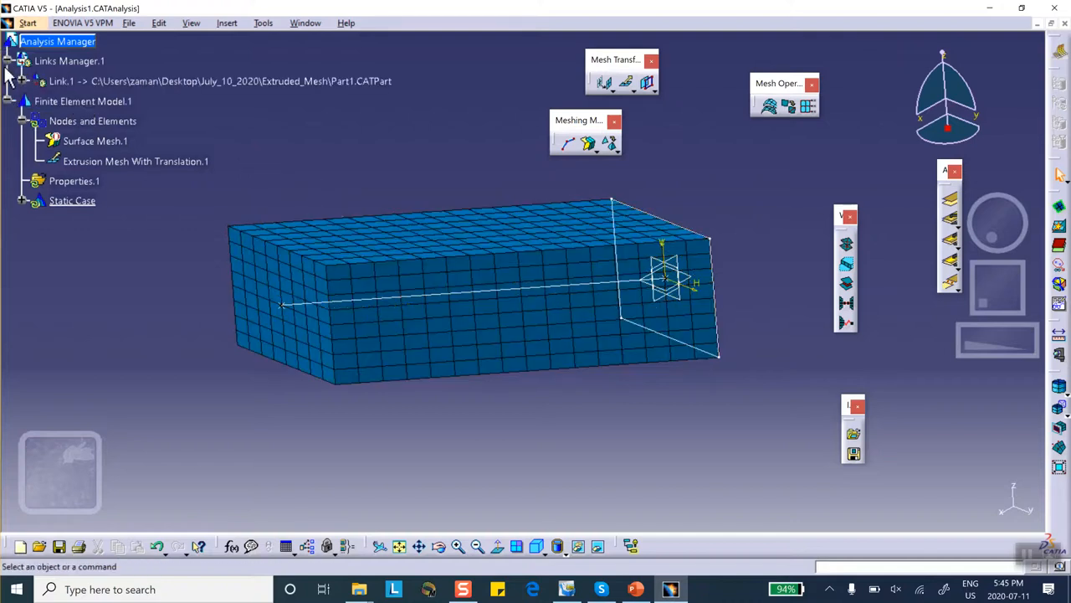
{"action": "left_click", "coordinate": [22, 81]}
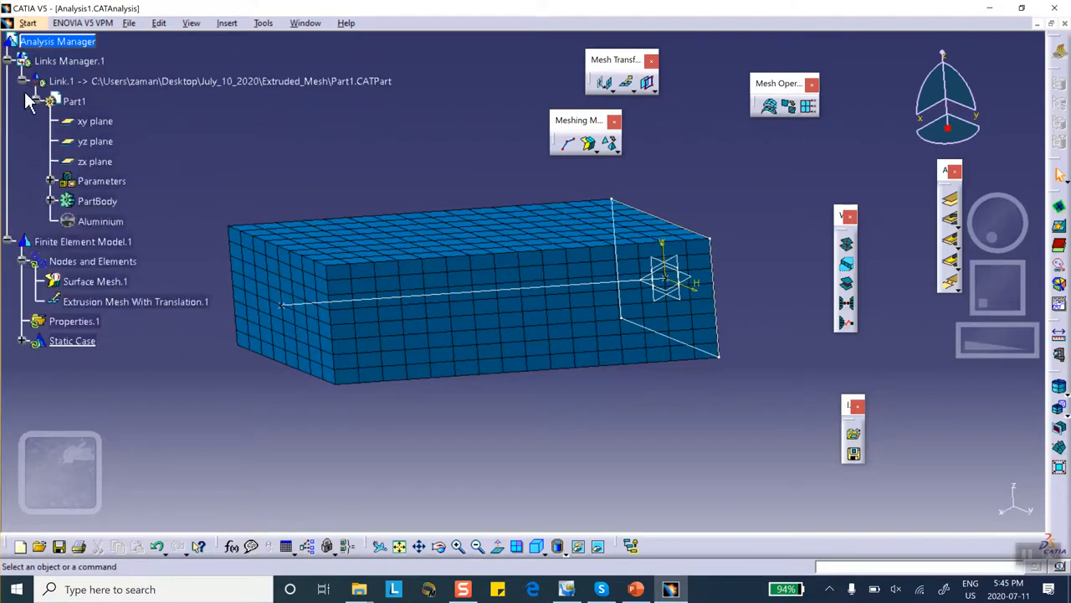
{"action": "double_click", "coordinate": [95, 104]}
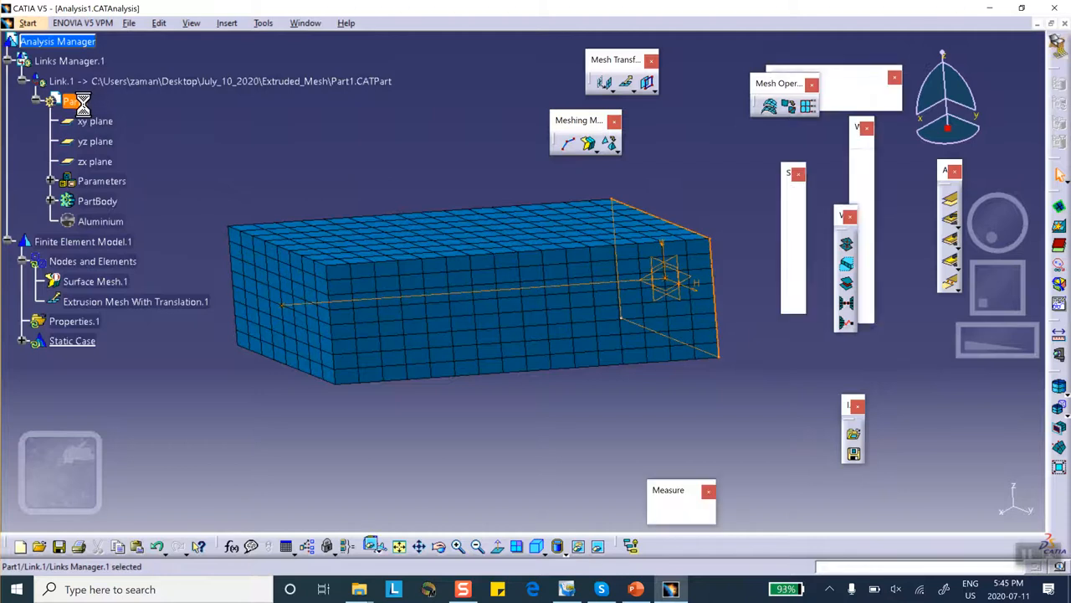
{"action": "left_click", "coordinate": [622, 137]}
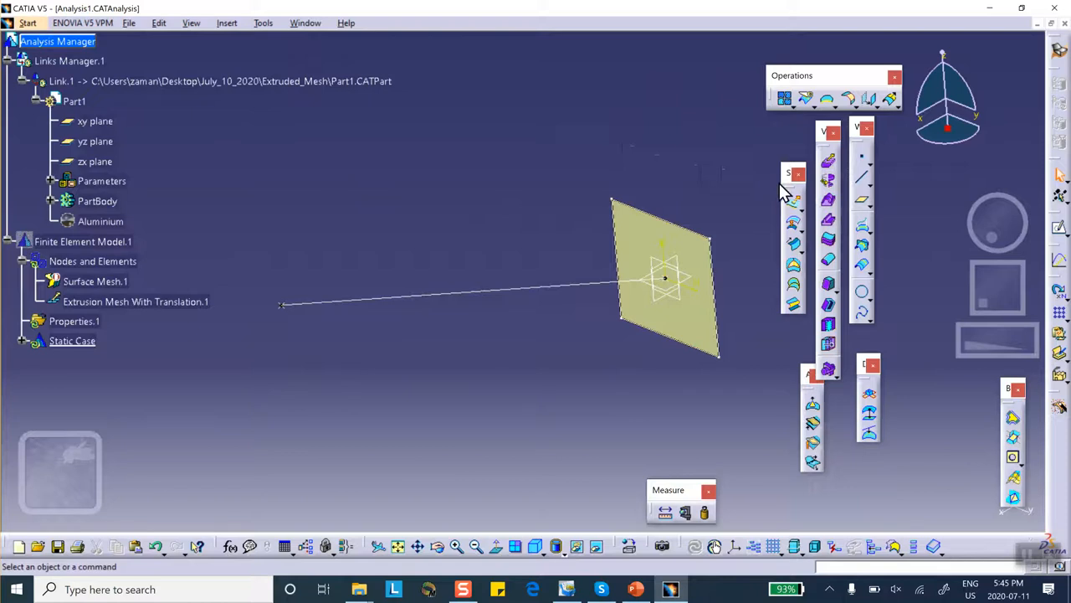
- Create an Angle/Normal to plane type plane rotated 135 degrees from the zx plane about the Z axis
{"action": "left_click", "coordinate": [862, 201]}
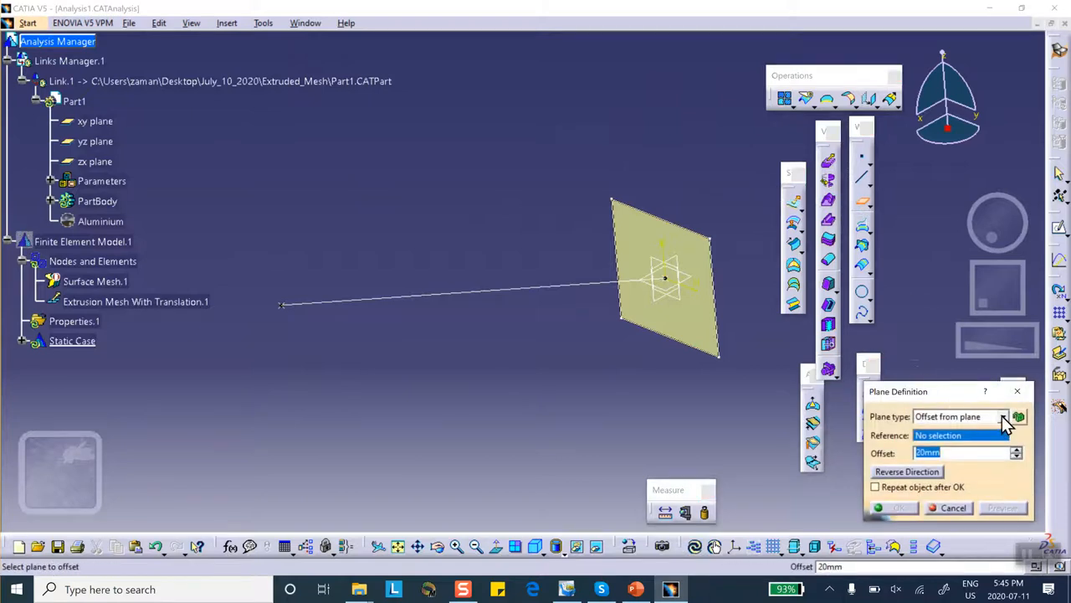
{"action": "left_click", "coordinate": [1004, 419]}
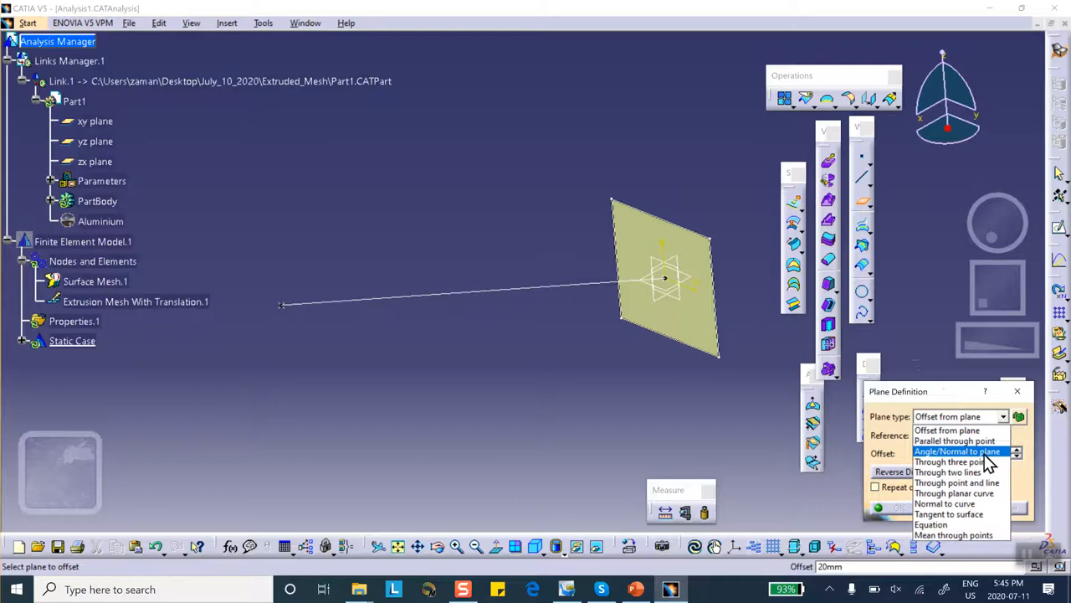
{"action": "left_click", "coordinate": [975, 455]}
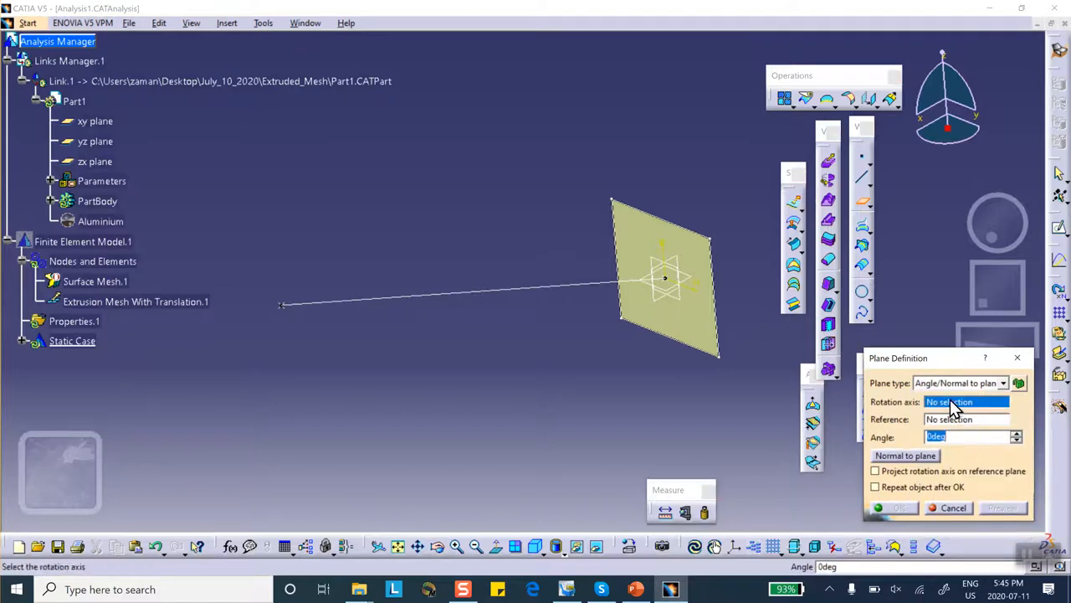
{"action": "right_click", "coordinate": [949, 402]}
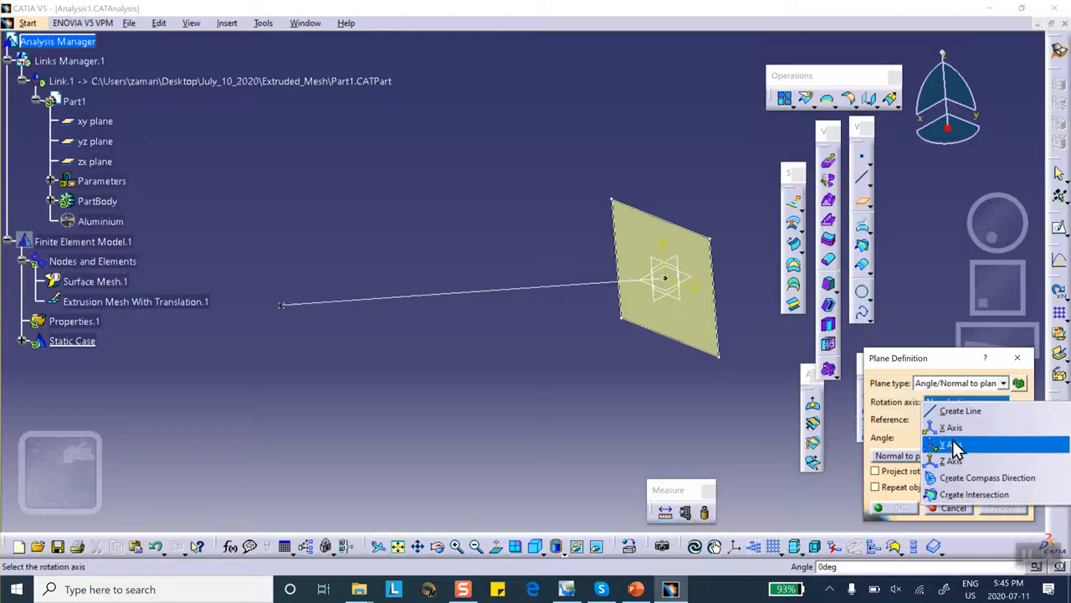
{"action": "left_click", "coordinate": [954, 460]}
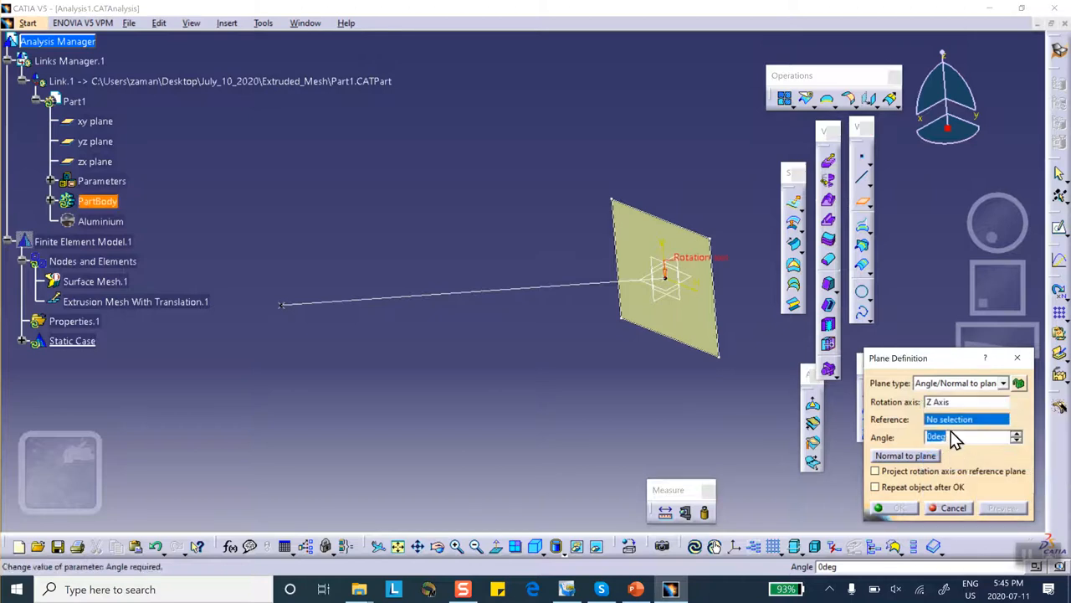
{"action": "left_click", "coordinate": [95, 159]}
{"action": "left_click", "coordinate": [995, 436]}
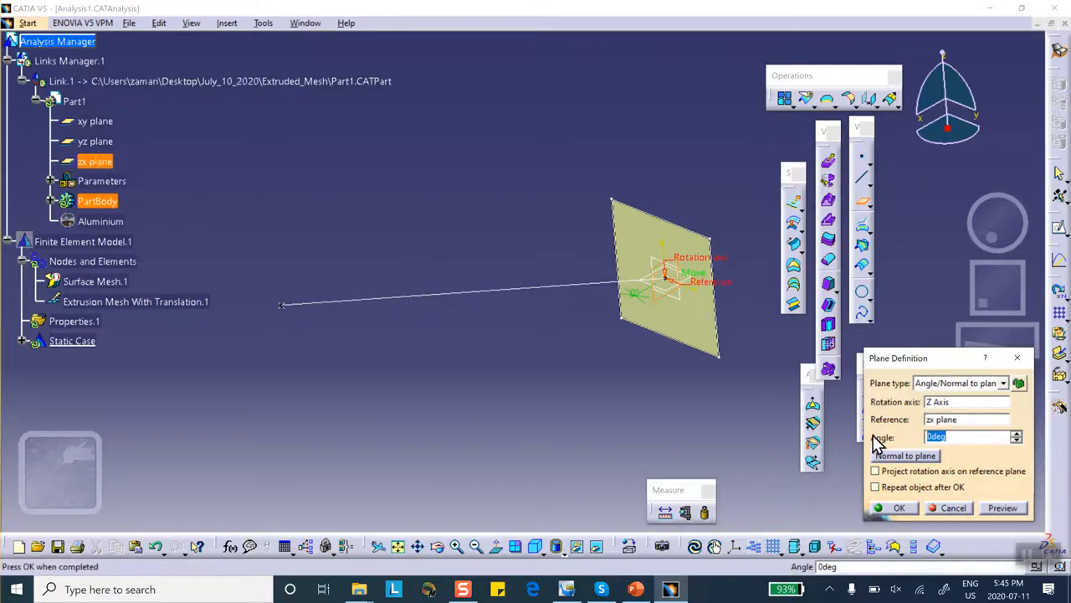
{"action": "left_click", "coordinate": [900, 507]}
- Expand PartBody to find the new angled plane, and check the two plane instructions on slide 2 in PowerPoint
{"action": "middle_click_drag", "start_coordinate": [647, 409], "coordinate": [653, 371]}
{"action": "scroll", "coordinate": [166, 201], "scroll_direction": "down", "scroll_amount": 2}
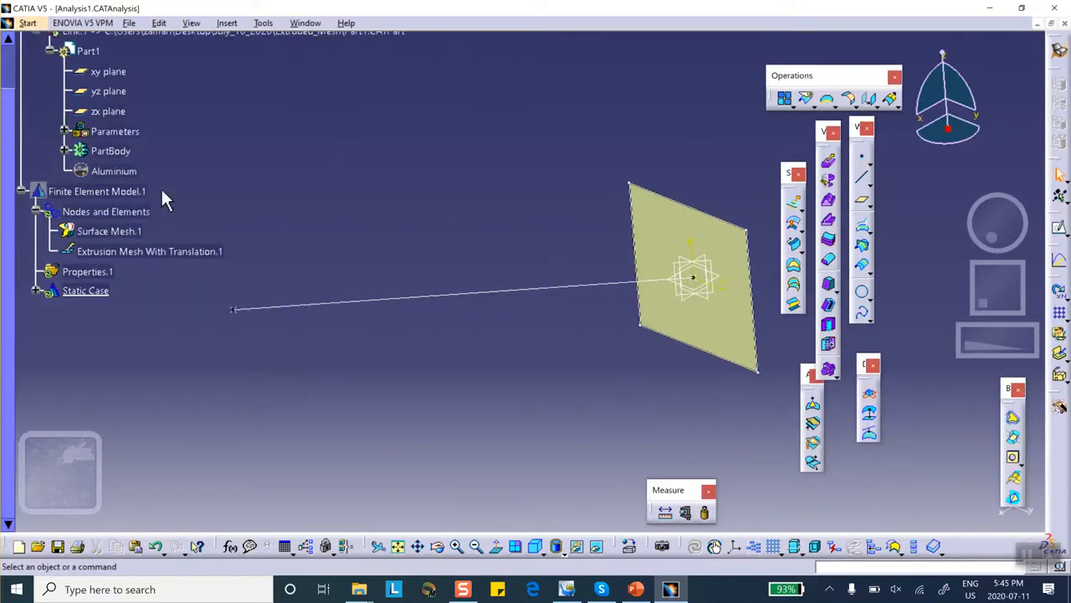
{"action": "left_click", "coordinate": [65, 150]}
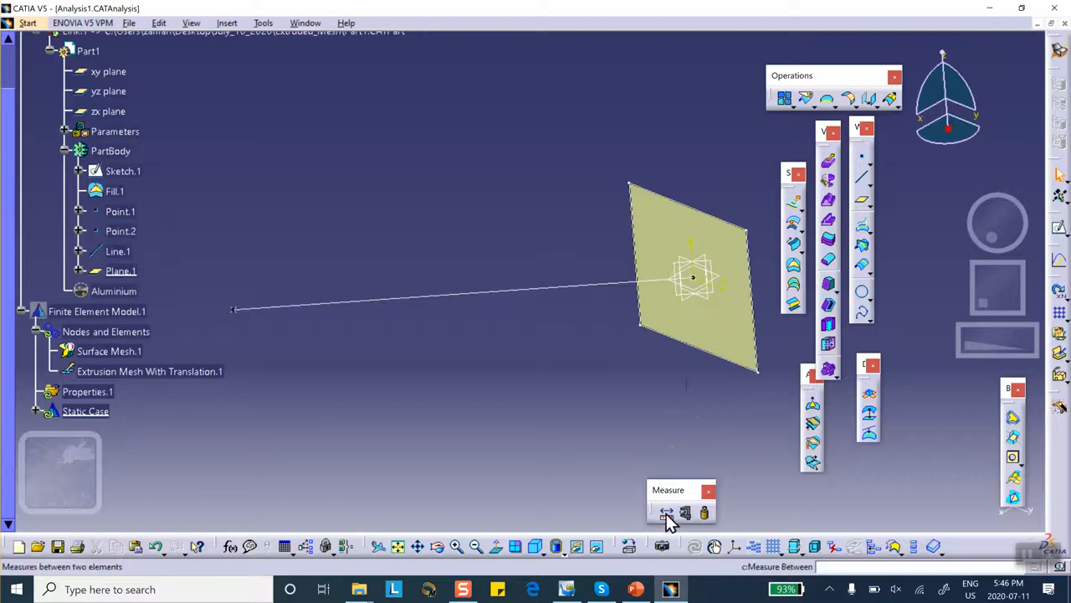
{"action": "mouse_move", "coordinate": [640, 590]}
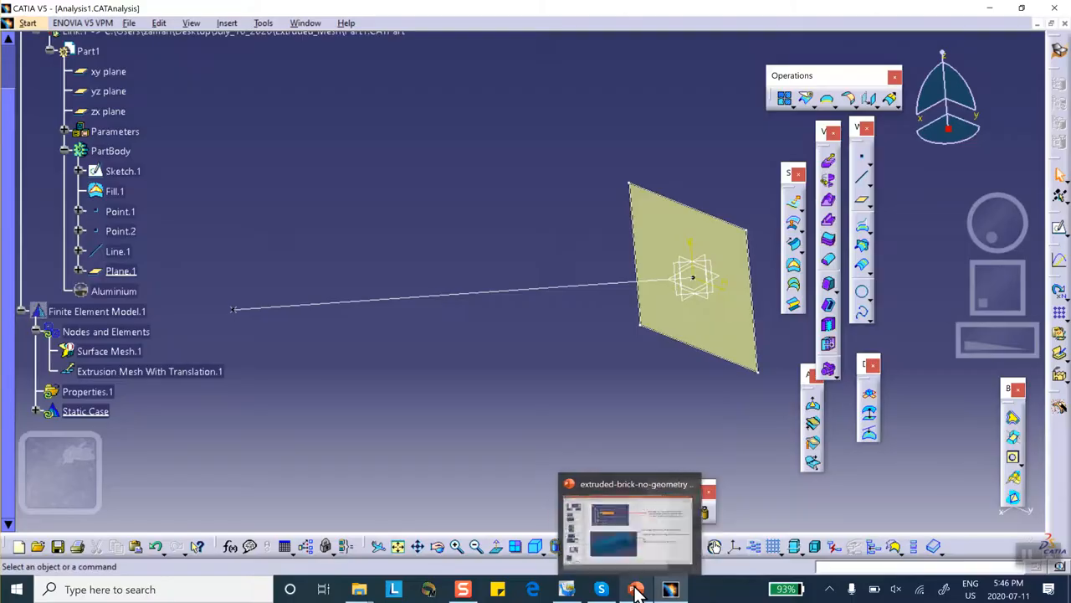
{"action": "left_click", "coordinate": [637, 590]}
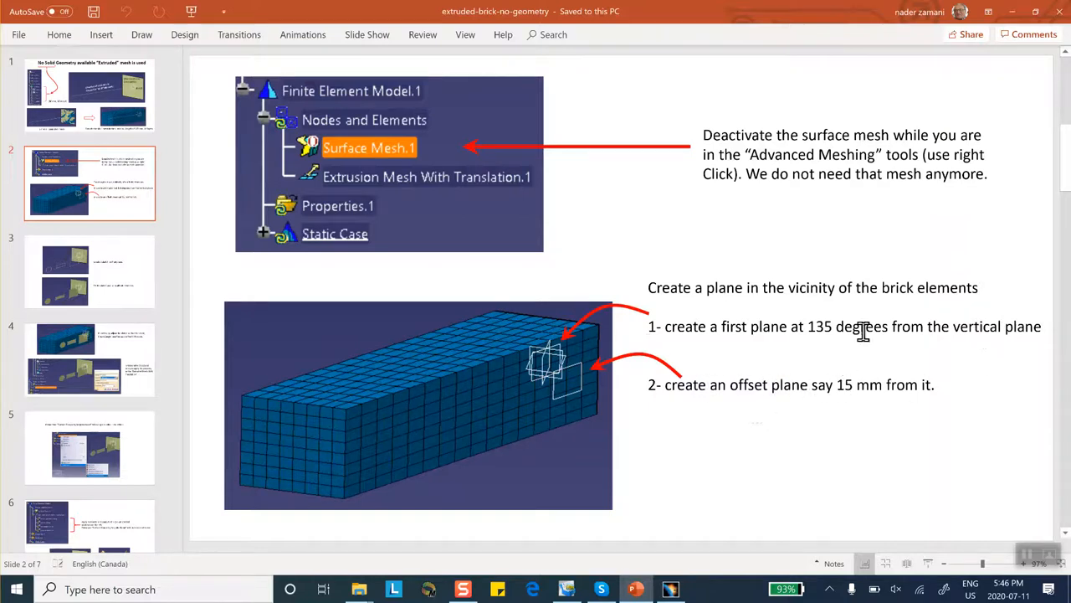
{"action": "left_click", "coordinate": [1010, 12]}
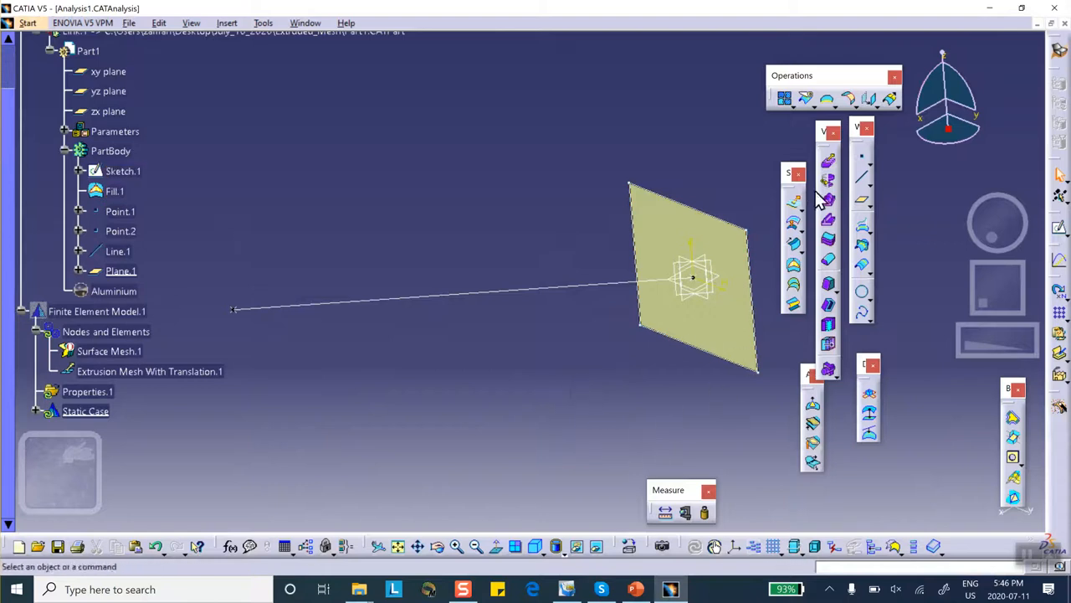
- Create a plane offset 15 mm from Plane.1 with the offset direction reversed
{"action": "left_click", "coordinate": [860, 201]}
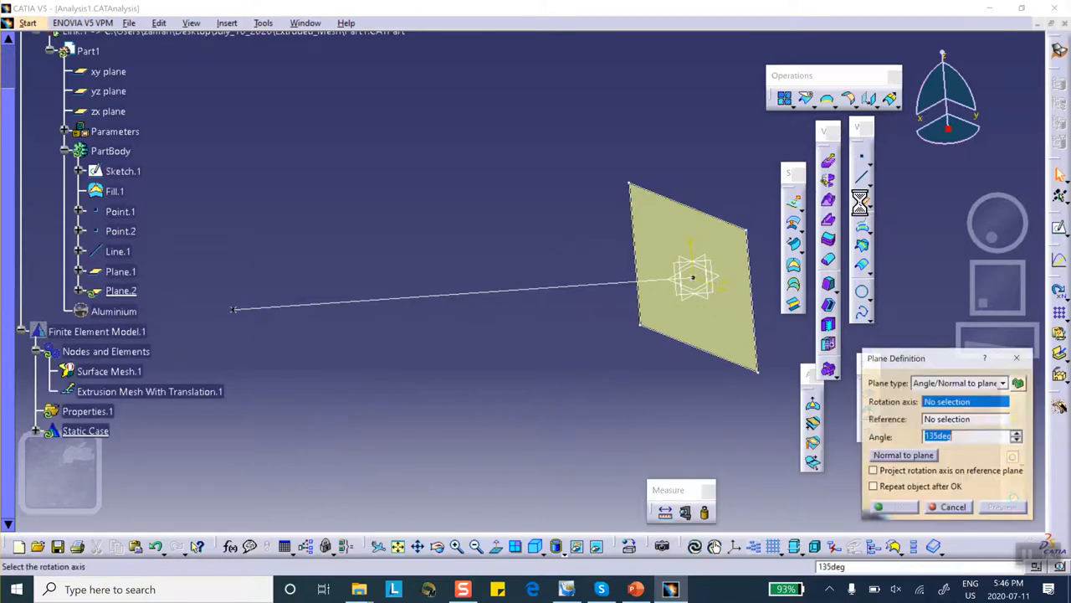
{"action": "left_click", "coordinate": [1007, 384]}
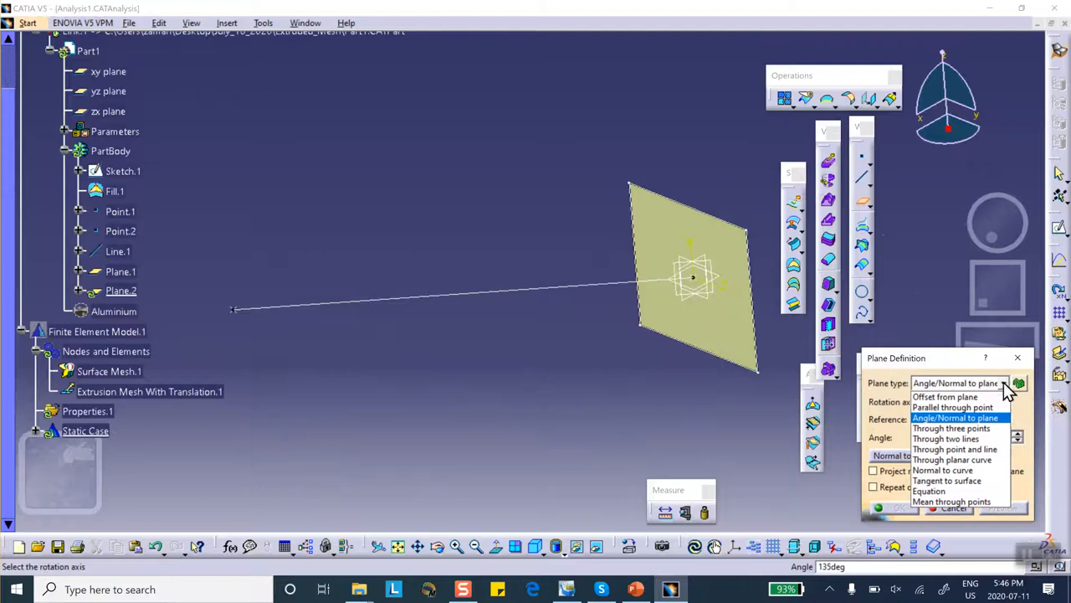
{"action": "left_click", "coordinate": [975, 399]}
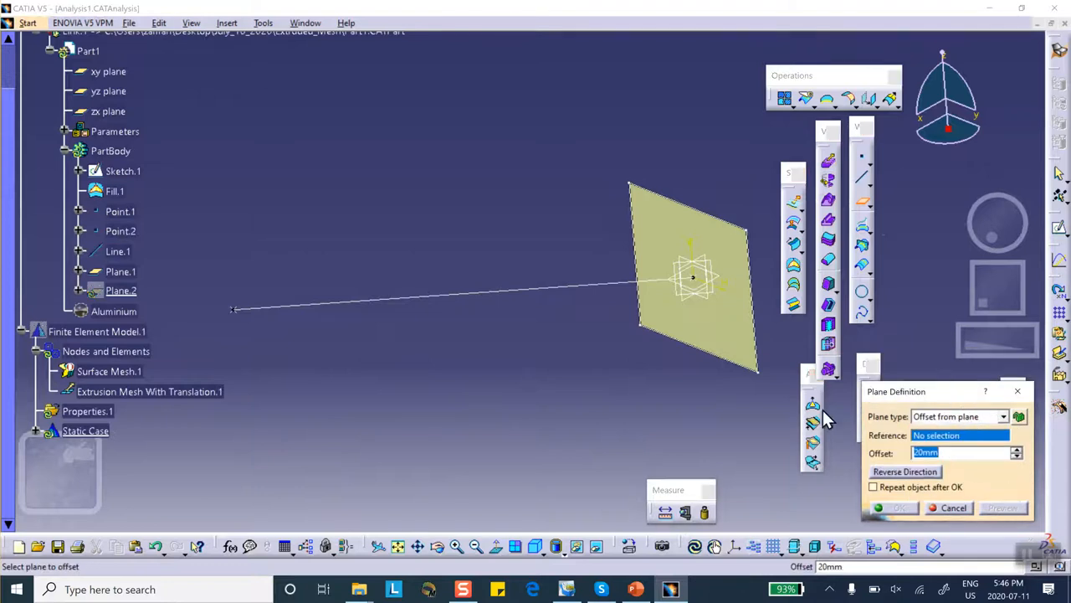
{"action": "left_click", "coordinate": [114, 272]}
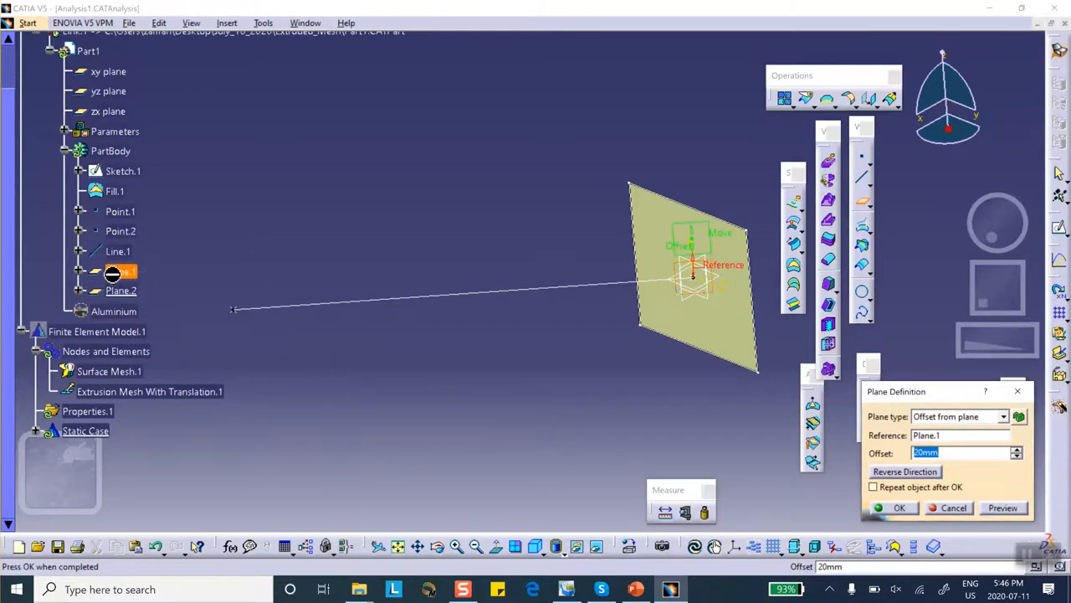
{"action": "middle_click_drag", "start_coordinate": [588, 268], "coordinate": [688, 283]}
{"action": "left_click", "coordinate": [902, 471]}
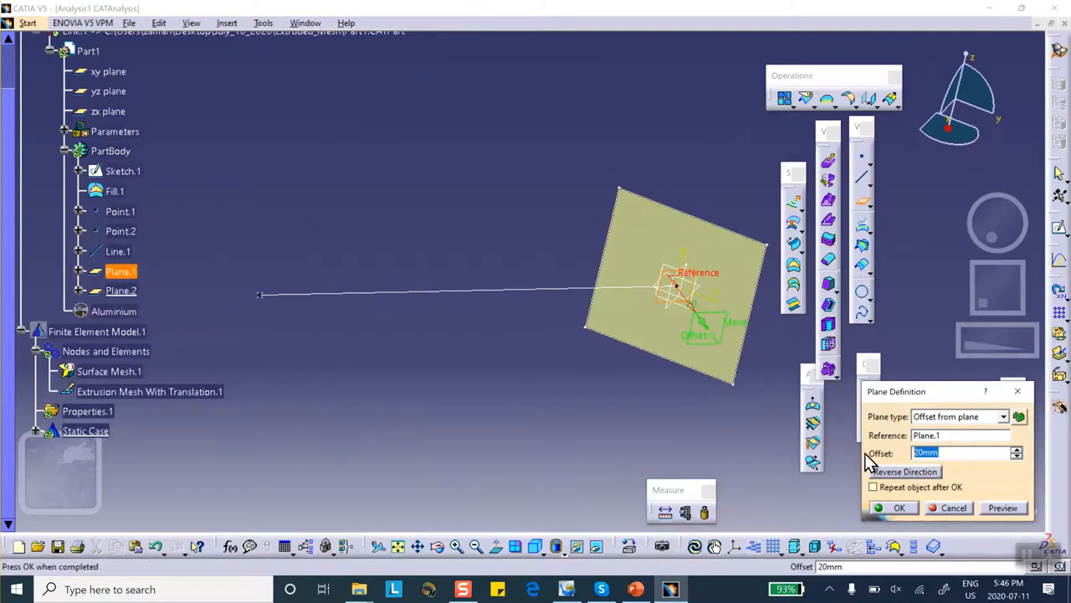
{"action": "type", "text": "1"}
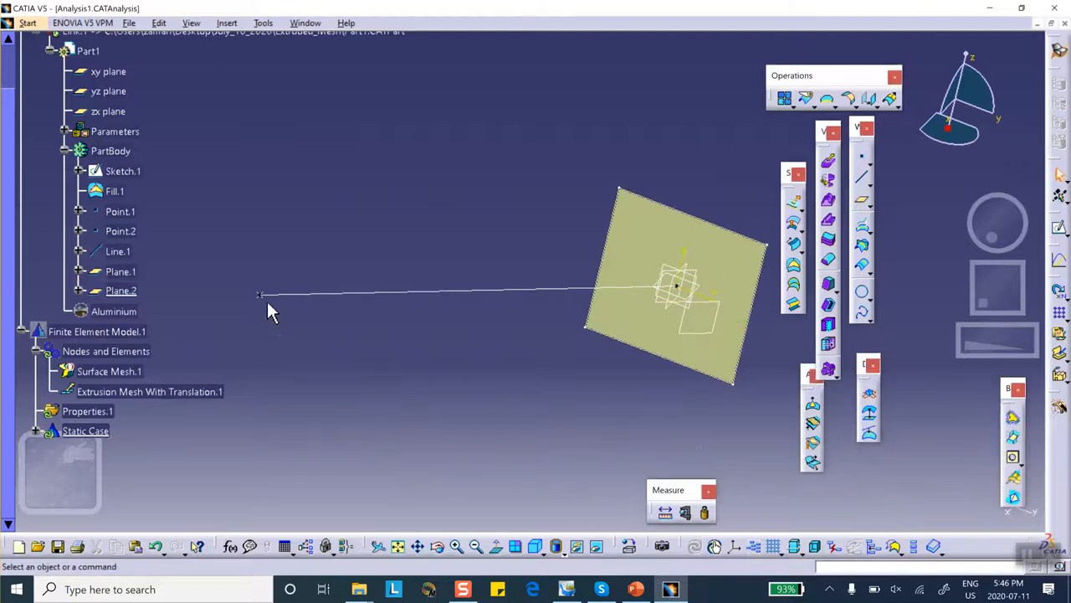
- Return to the meshing environment through Nodes and Elements, and inspect the offset plane's position beside the brick mesh
{"action": "scroll", "coordinate": [270, 303], "scroll_direction": "down", "scroll_amount": 3}
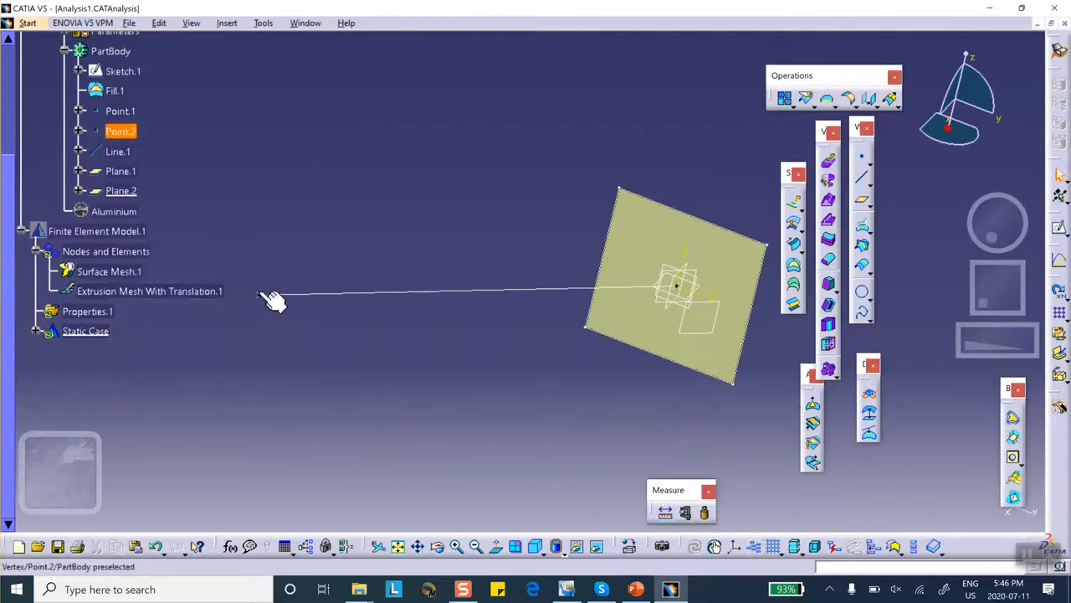
{"action": "left_click", "coordinate": [106, 251]}
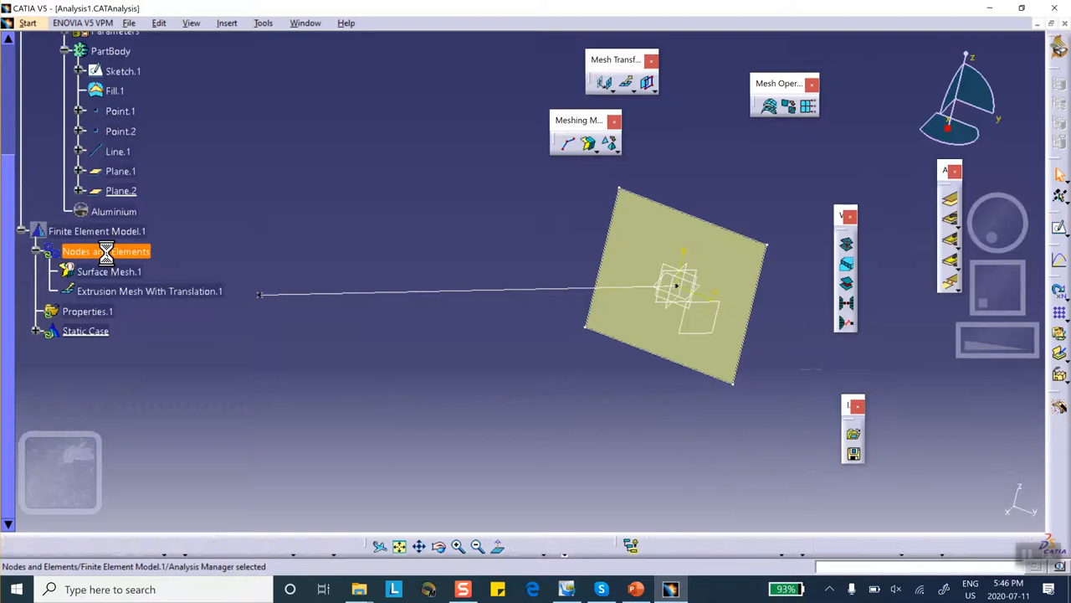
{"action": "middle_click_drag", "start_coordinate": [494, 225], "coordinate": [682, 304]}
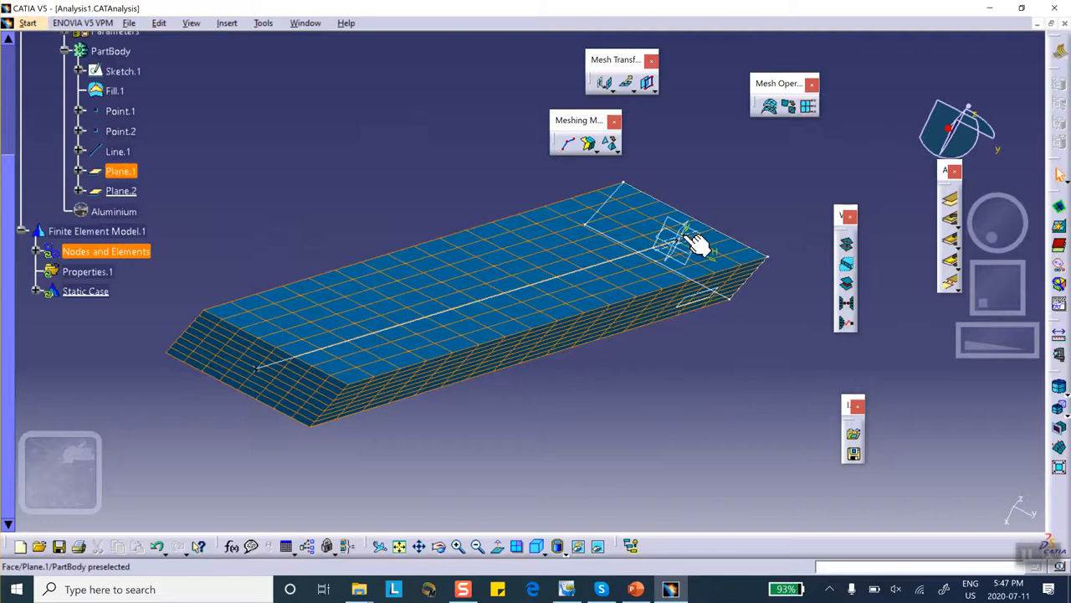
{"action": "mouse_move", "coordinate": [717, 299]}
{"action": "middle_mouse_down"}
{"action": "mouse_move", "coordinate": [717, 349]}
{"action": "mouse_move", "coordinate": [789, 330]}
{"action": "mouse_move", "coordinate": [743, 243]}
{"action": "mouse_move", "coordinate": [725, 330]}
{"action": "mouse_move", "coordinate": [710, 303]}
{"action": "middle_mouse_up"}
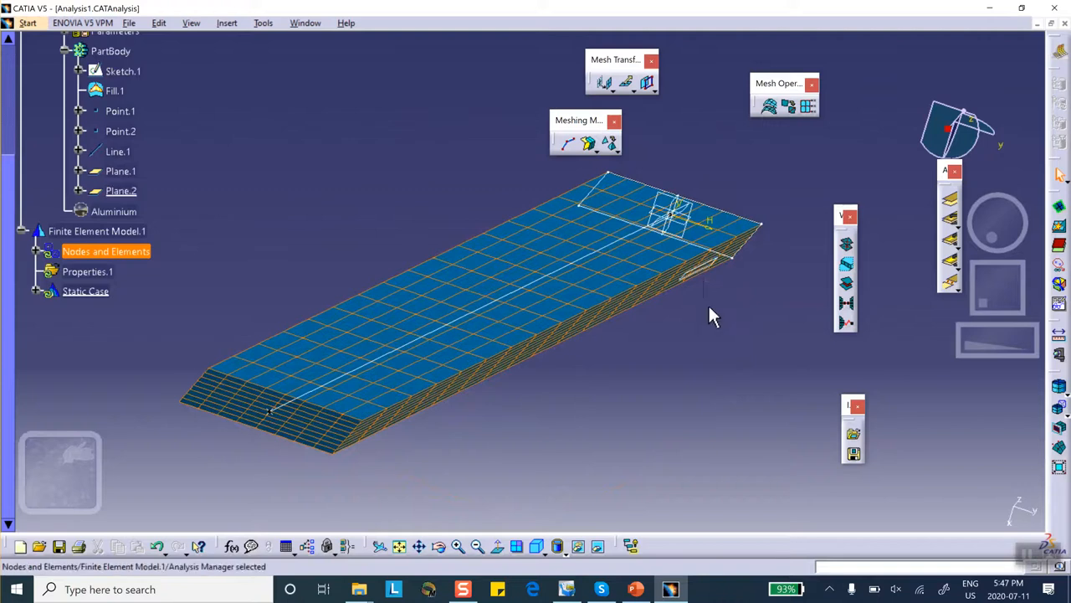
{"action": "middle_click_drag", "start_coordinate": [652, 351], "coordinate": [657, 293]}
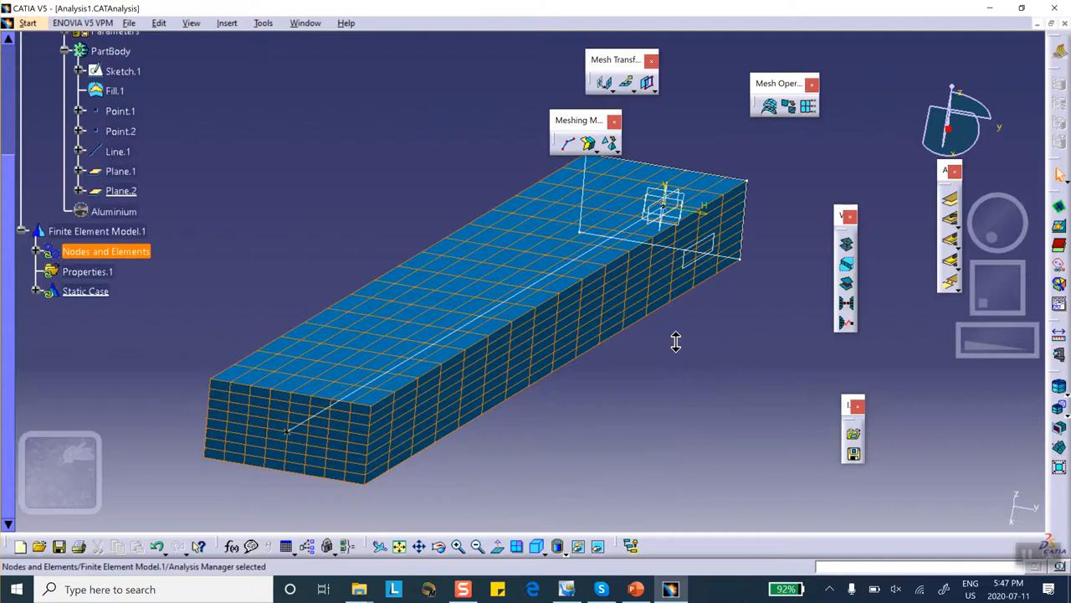
{"action": "middle_click_drag", "start_coordinate": [676, 337], "coordinate": [677, 354]}
{"action": "left_click", "coordinate": [340, 240]}
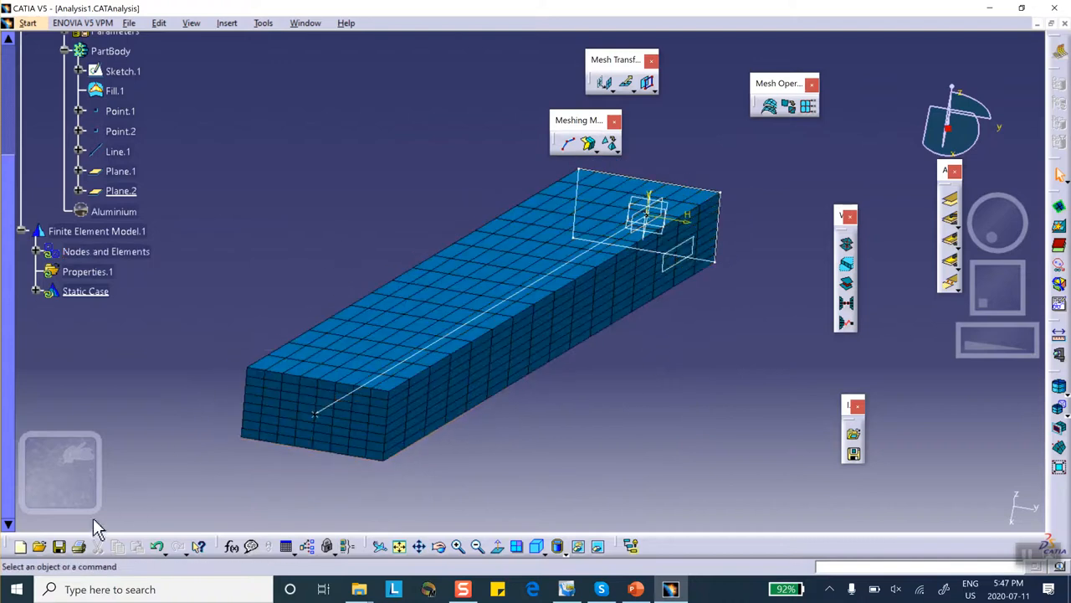
- Save the analysis together with its linked documents, and check the sketch and fill instructions on slide 3 in PowerPoint
{"action": "left_click", "coordinate": [58, 546]}
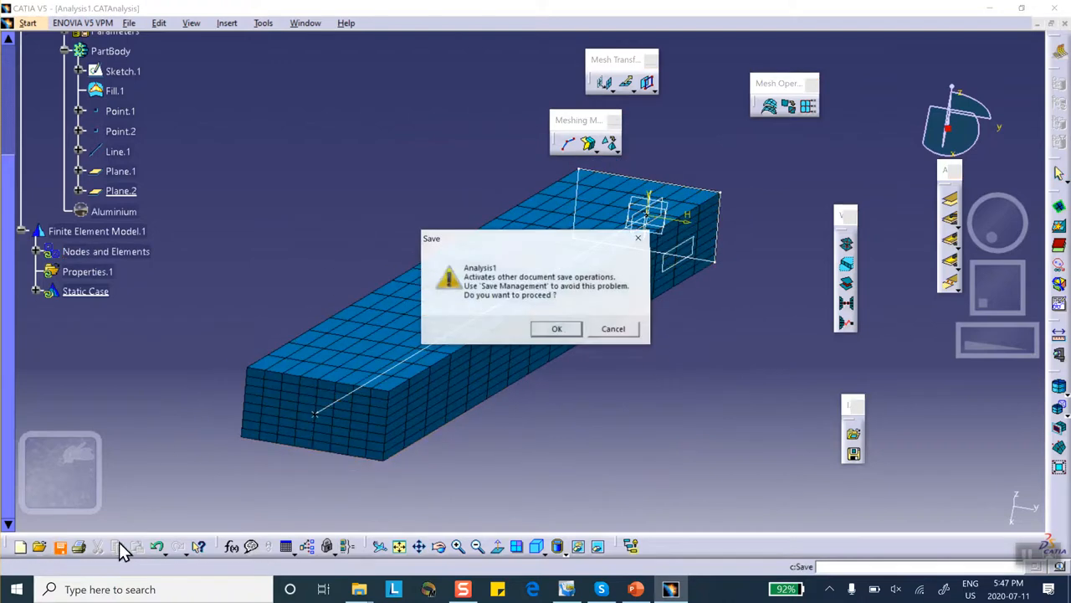
{"action": "left_click", "coordinate": [556, 329]}
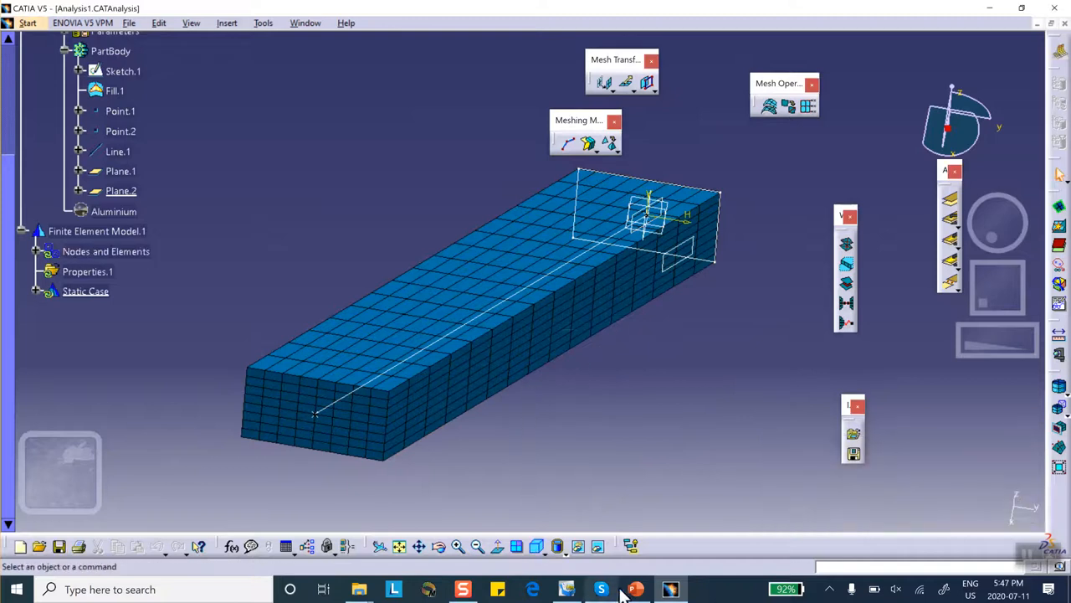
{"action": "mouse_move", "coordinate": [636, 590]}
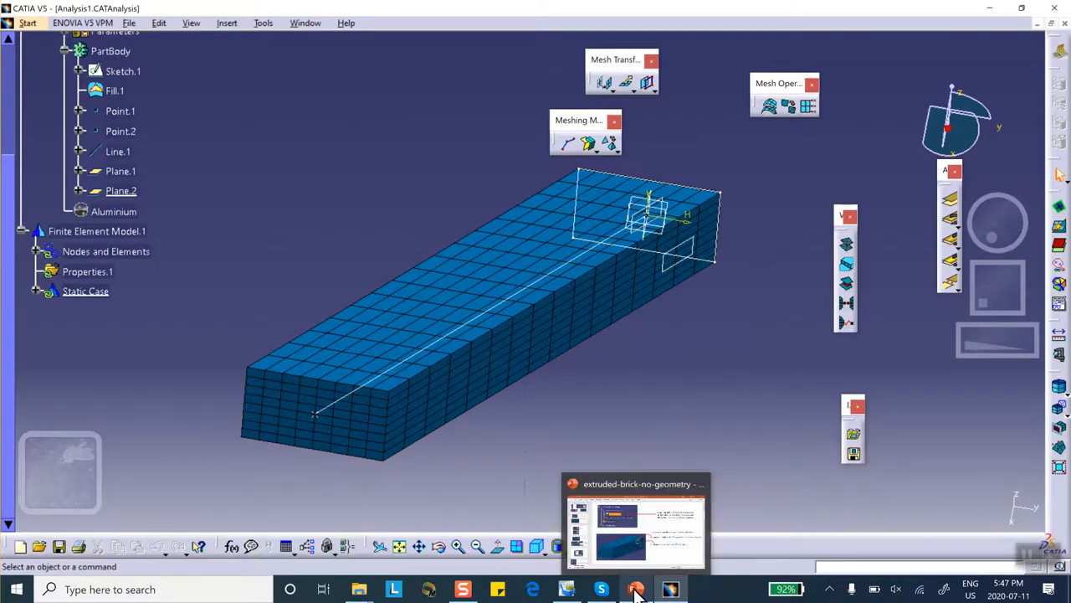
{"action": "left_click", "coordinate": [636, 591]}
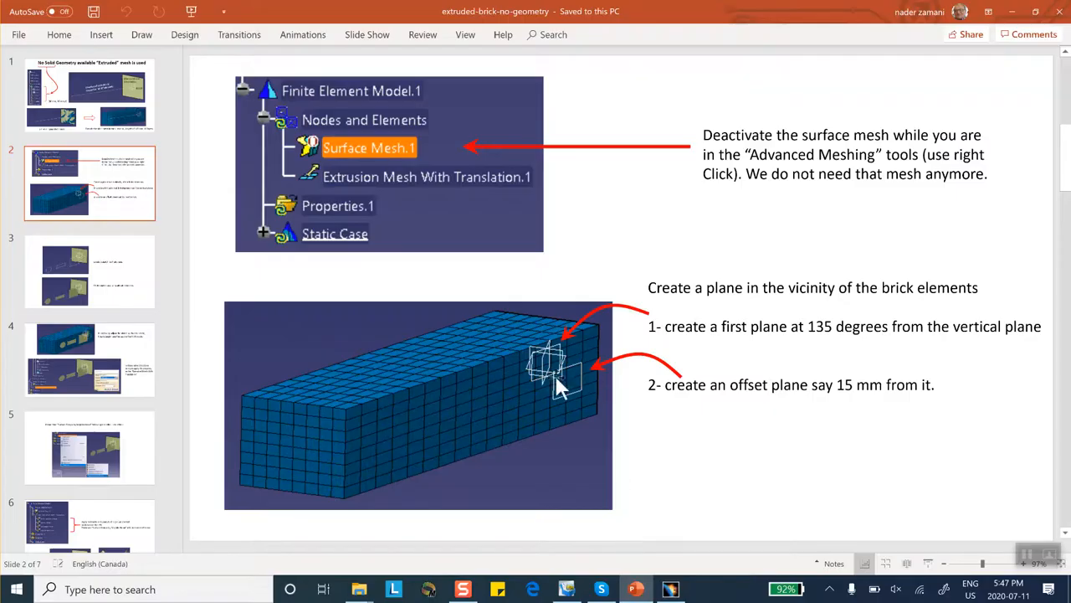
{"action": "left_click", "coordinate": [103, 253]}
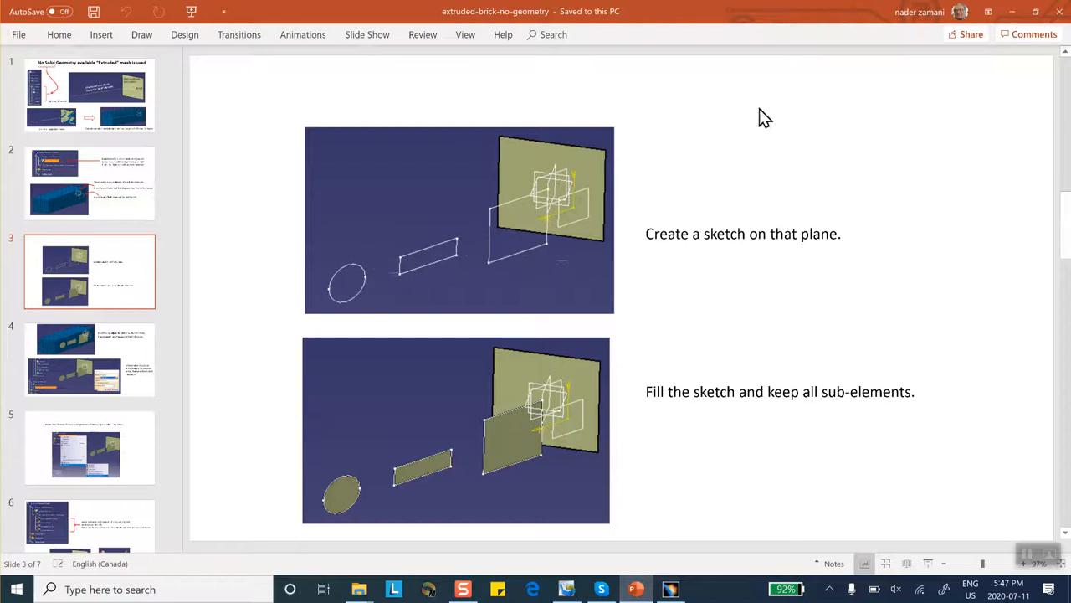
- Switch to CATIA, activate Part1 for editing, and start a sketch on Plane.2, flipping the normal view to the opposite side
{"action": "left_click", "coordinate": [670, 588]}
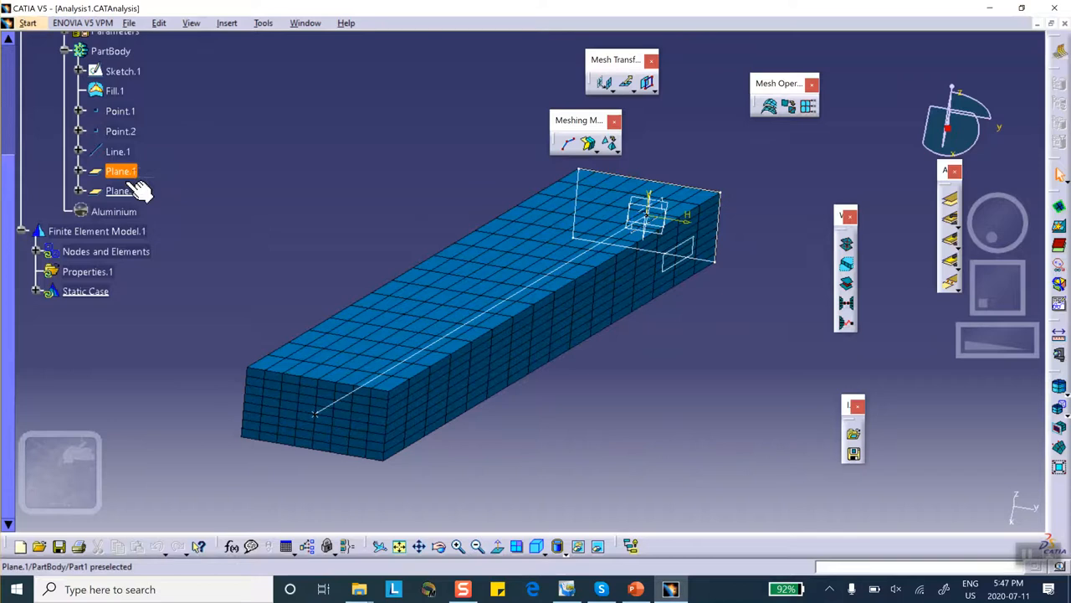
{"action": "scroll", "coordinate": [186, 93], "scroll_direction": "up", "scroll_amount": 2}
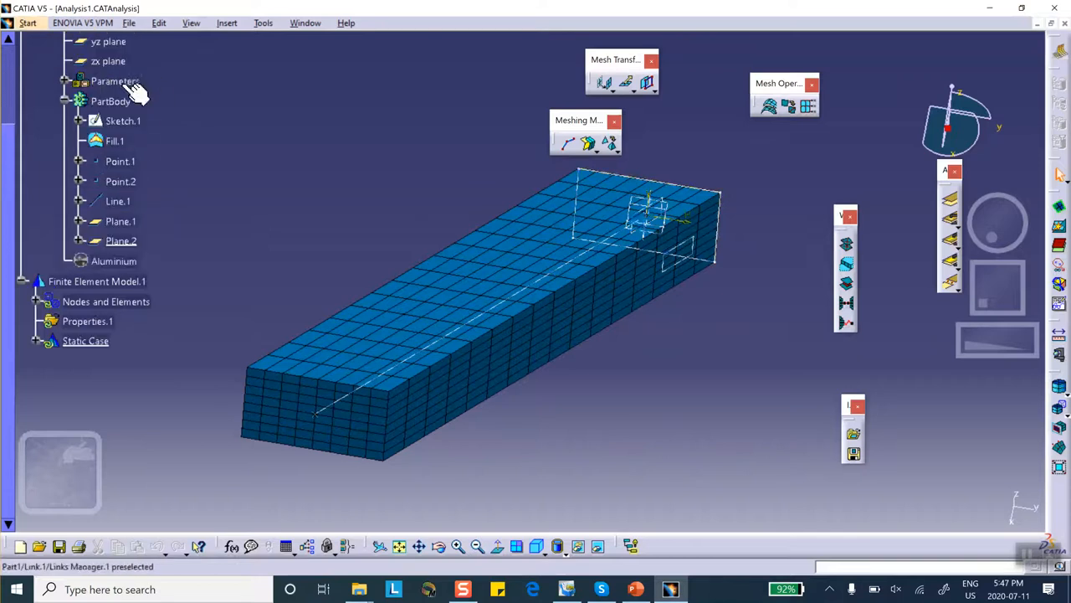
{"action": "scroll", "coordinate": [148, 82], "scroll_direction": "up", "scroll_amount": 4}
{"action": "double_click", "coordinate": [87, 101]}
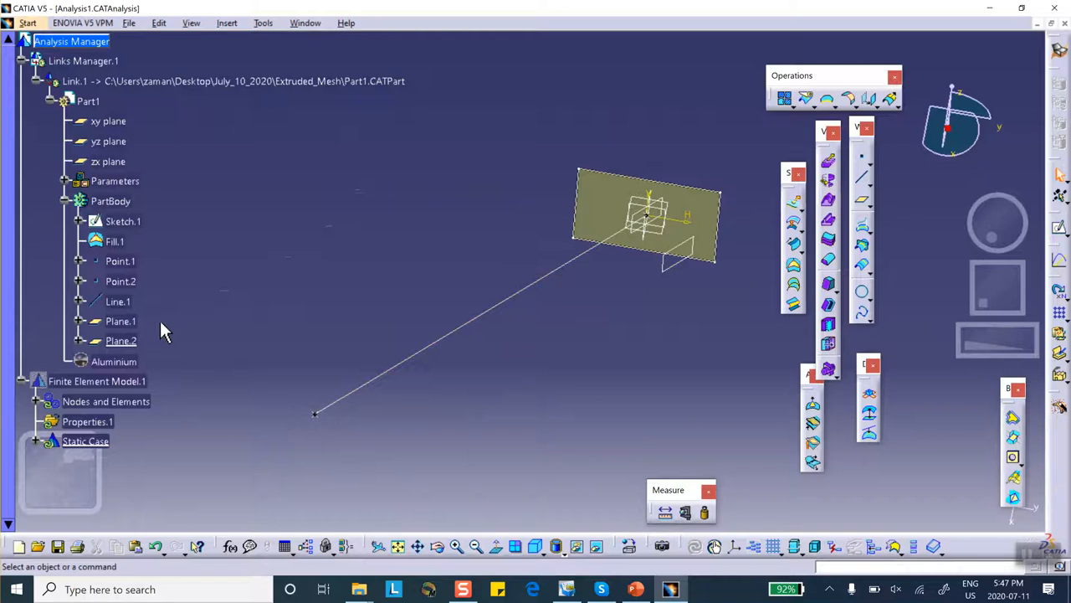
{"action": "left_click", "coordinate": [122, 342]}
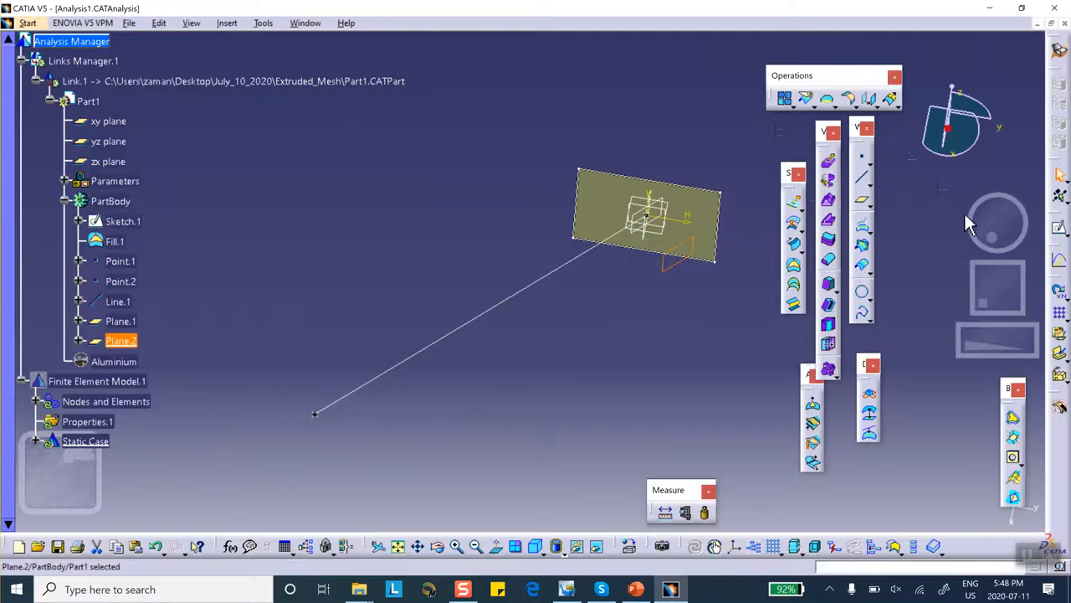
{"action": "left_click", "coordinate": [1061, 236]}
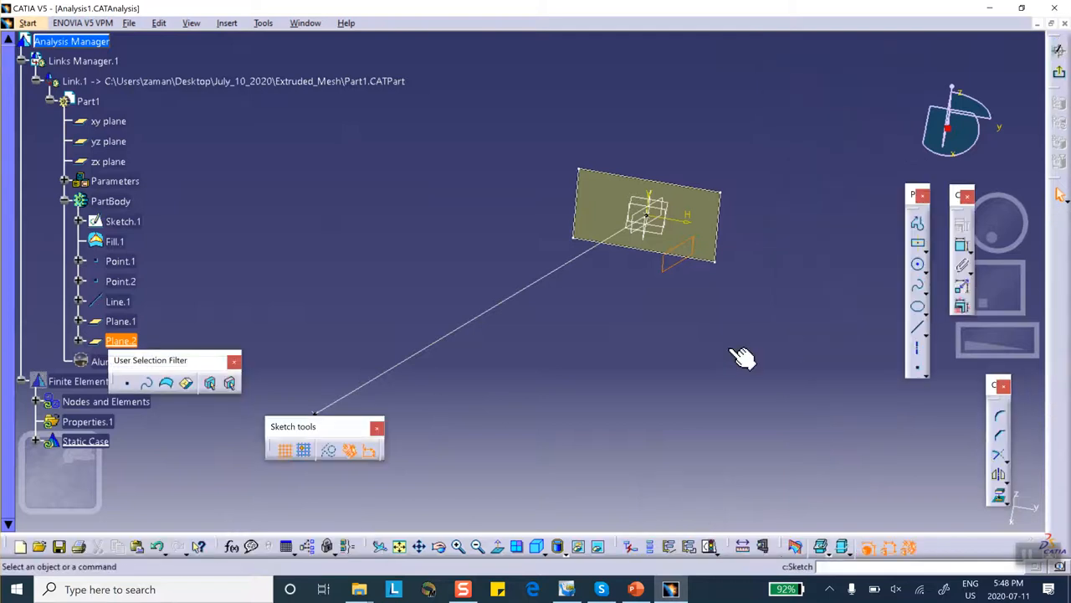
{"action": "middle_click_drag", "start_coordinate": [602, 343], "coordinate": [718, 122]}
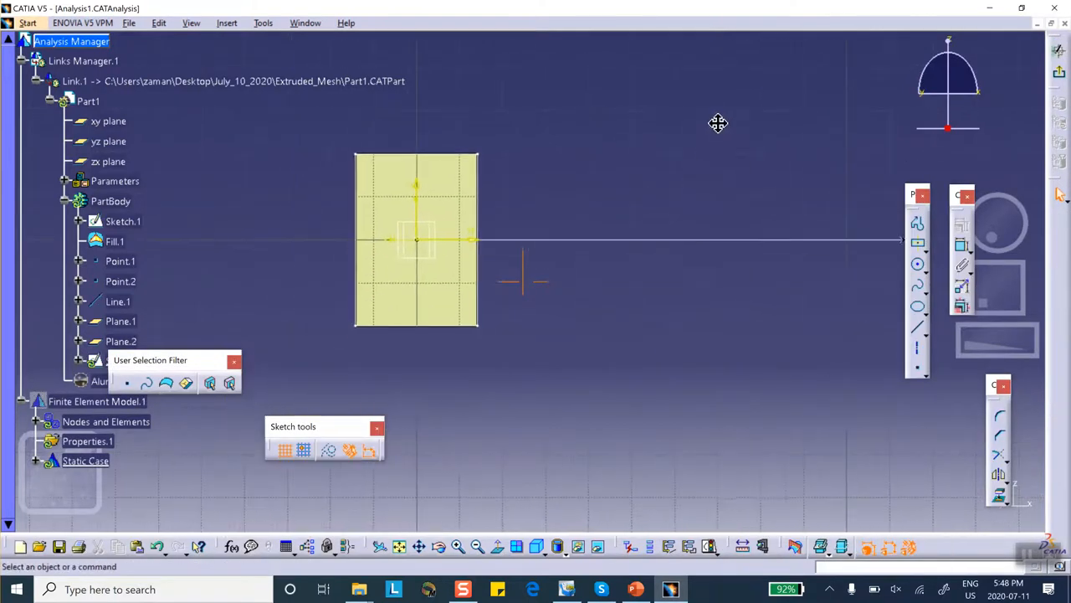
{"action": "left_click", "coordinate": [497, 547]}
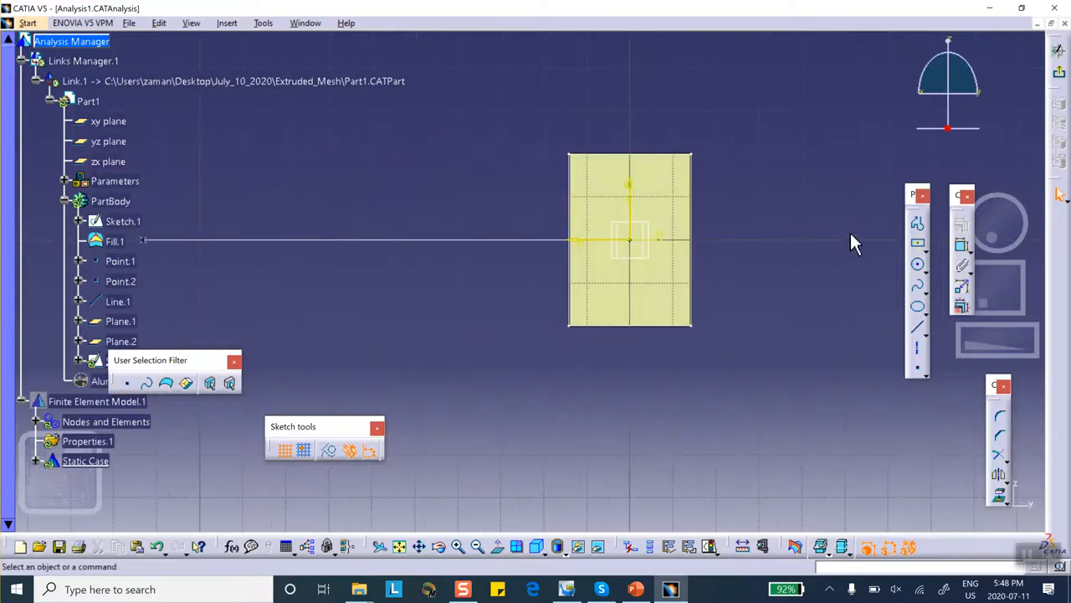
- Sketch a circle of about 6.5 mm radius centred on the horizontal axis near the far end of the line
{"action": "left_click", "coordinate": [918, 264]}
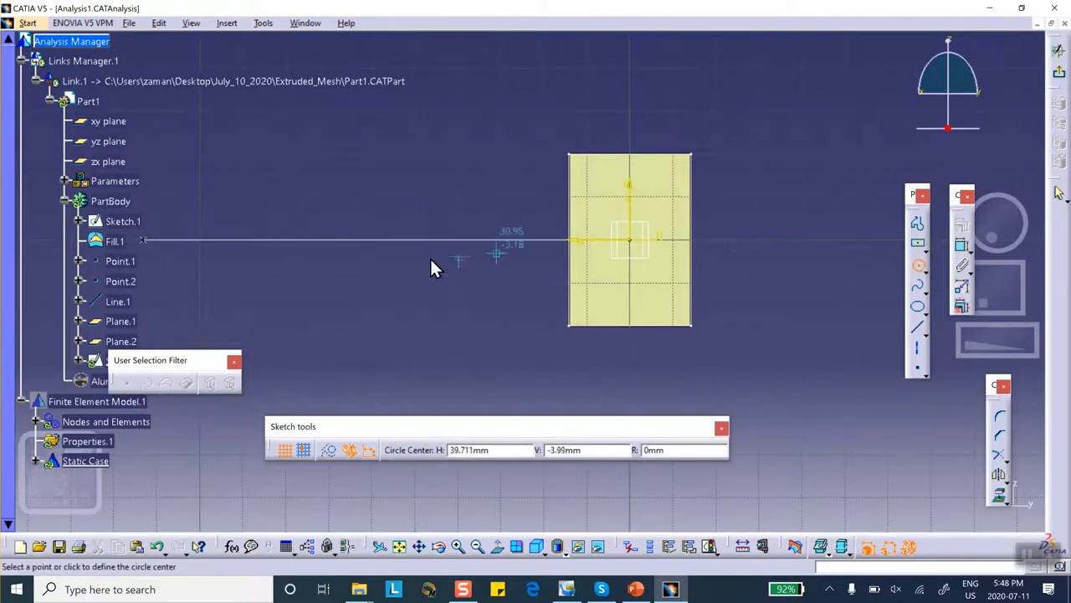
{"action": "left_click", "coordinate": [270, 240]}
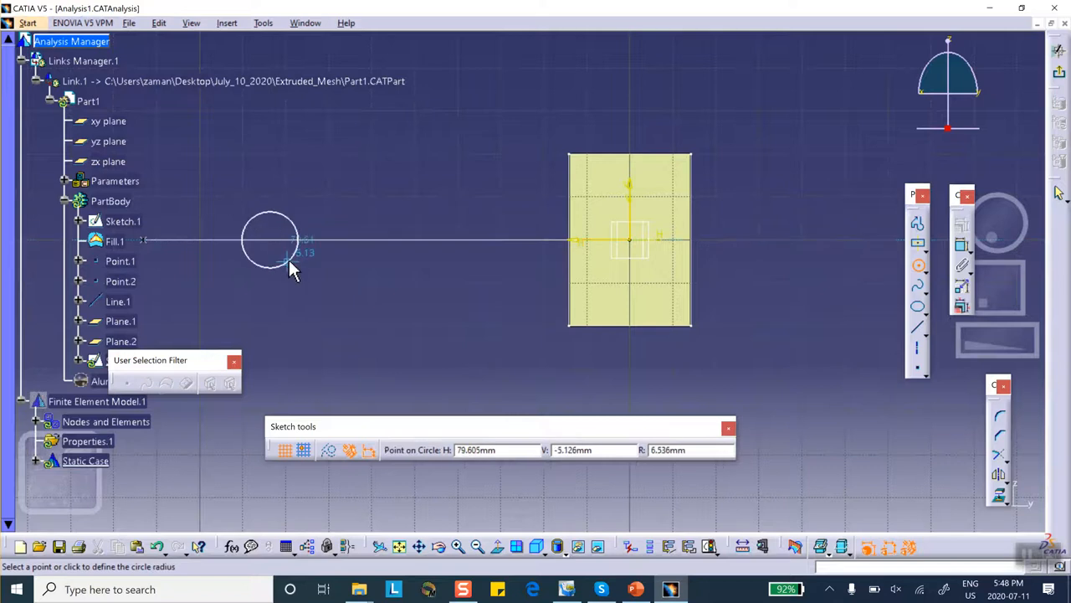
{"action": "left_click", "coordinate": [288, 258]}
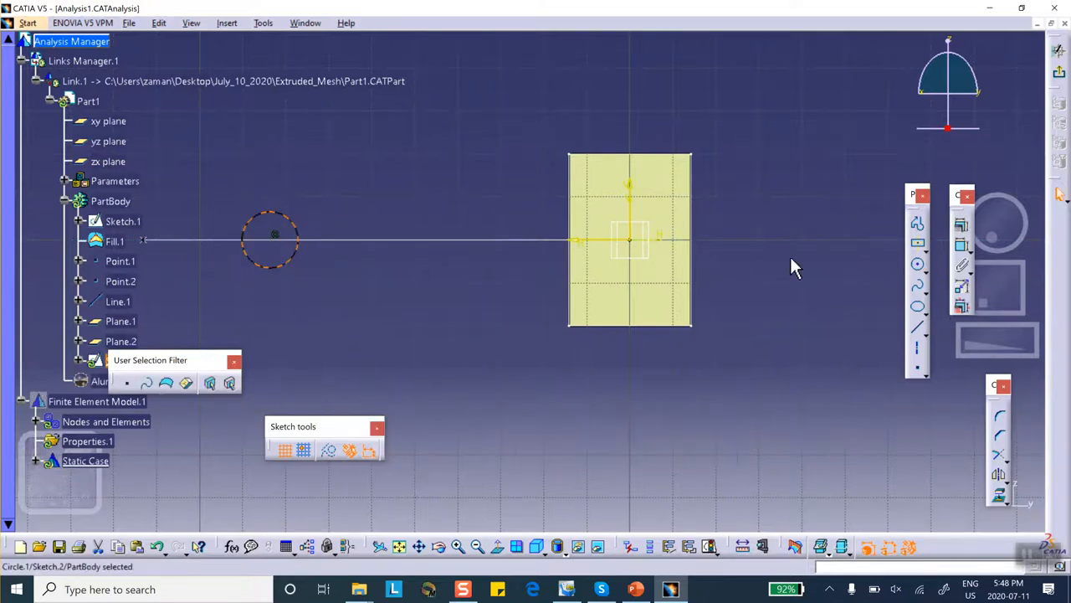
- Sketch a narrow centered rectangle on the horizontal axis between the circle and the fill, with one corner at about H 40.4 mm, V -2.7 mm
{"action": "left_click", "coordinate": [919, 248]}
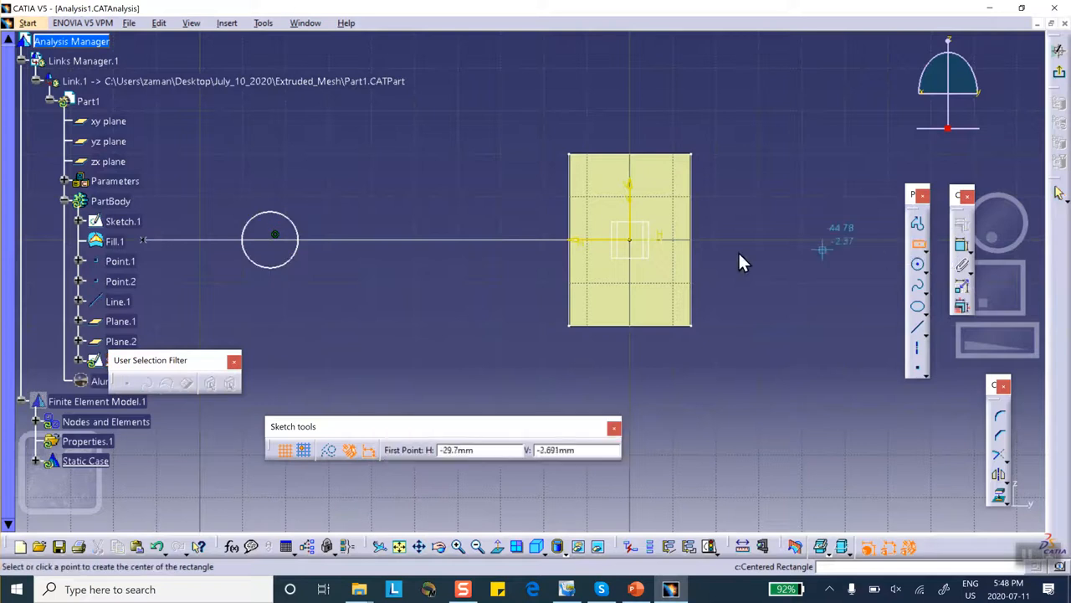
{"action": "left_click", "coordinate": [397, 240]}
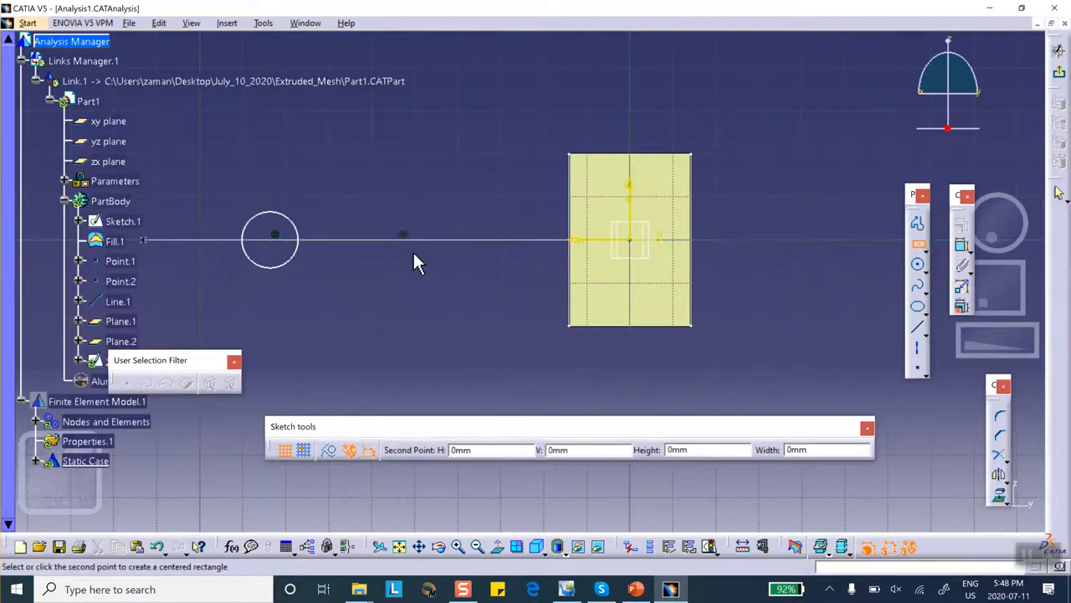
{"action": "left_click", "coordinate": [456, 250]}
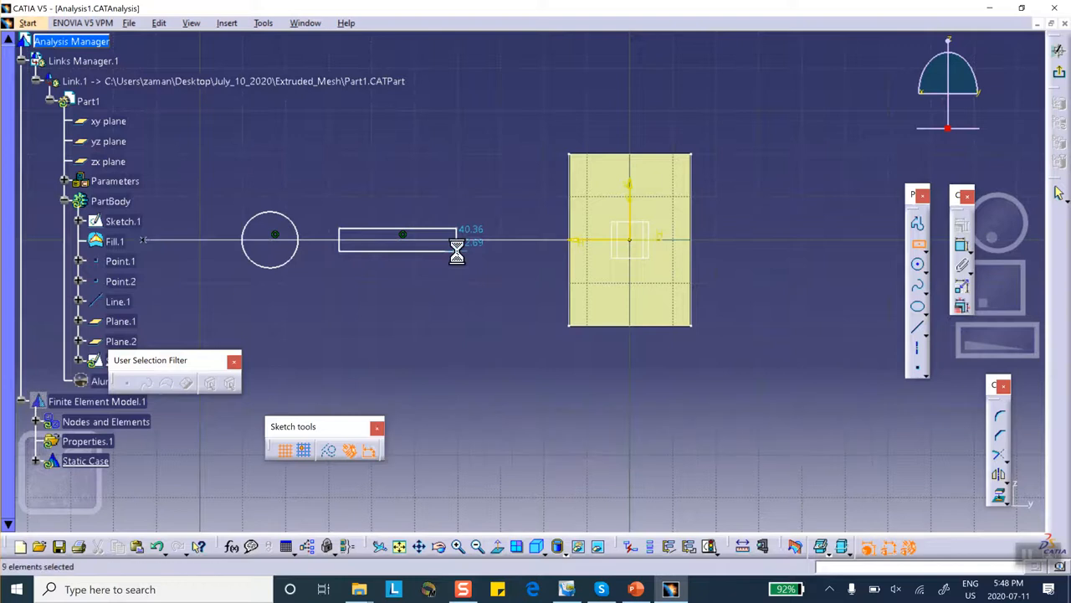
- Sketch a centered rectangle about 24 mm wide and 23 mm high overlapping the fill's edge on the horizontal axis, and exit the sketch
{"action": "left_click", "coordinate": [919, 245]}
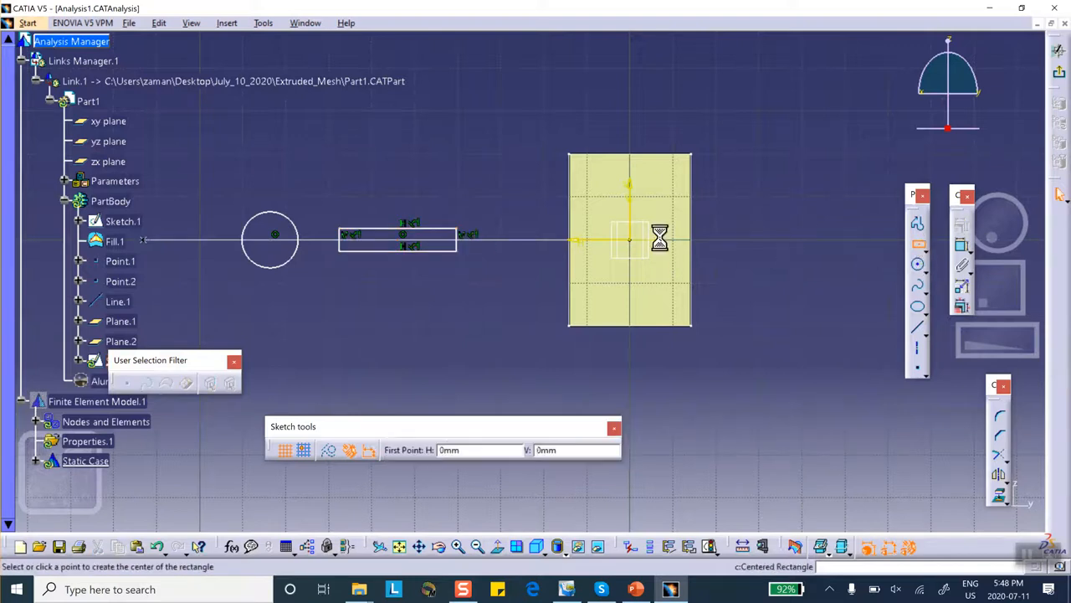
{"action": "left_click", "coordinate": [563, 238]}
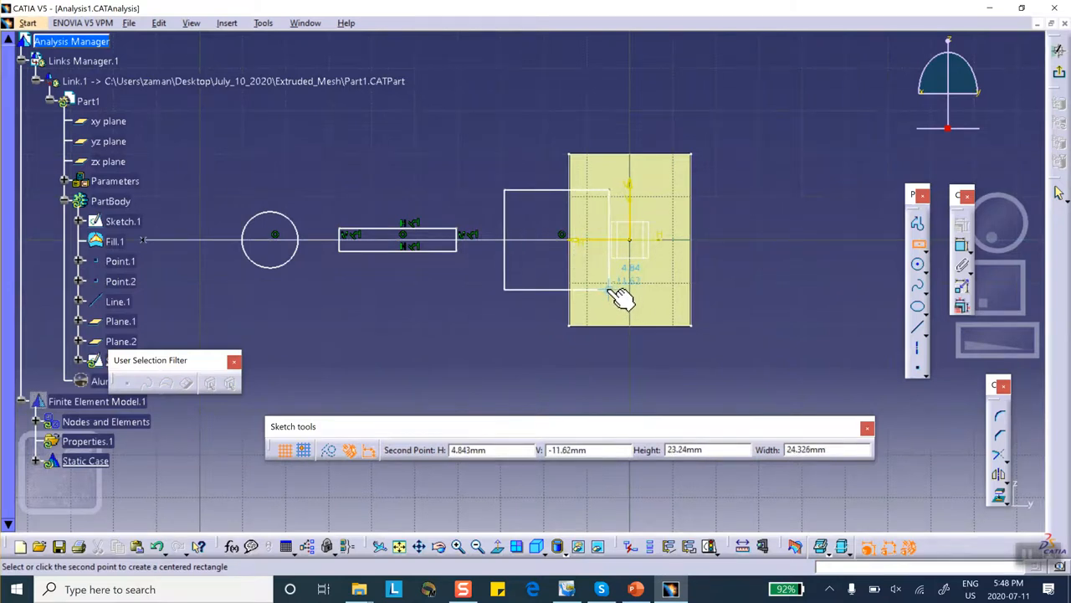
{"action": "left_click", "coordinate": [610, 290]}
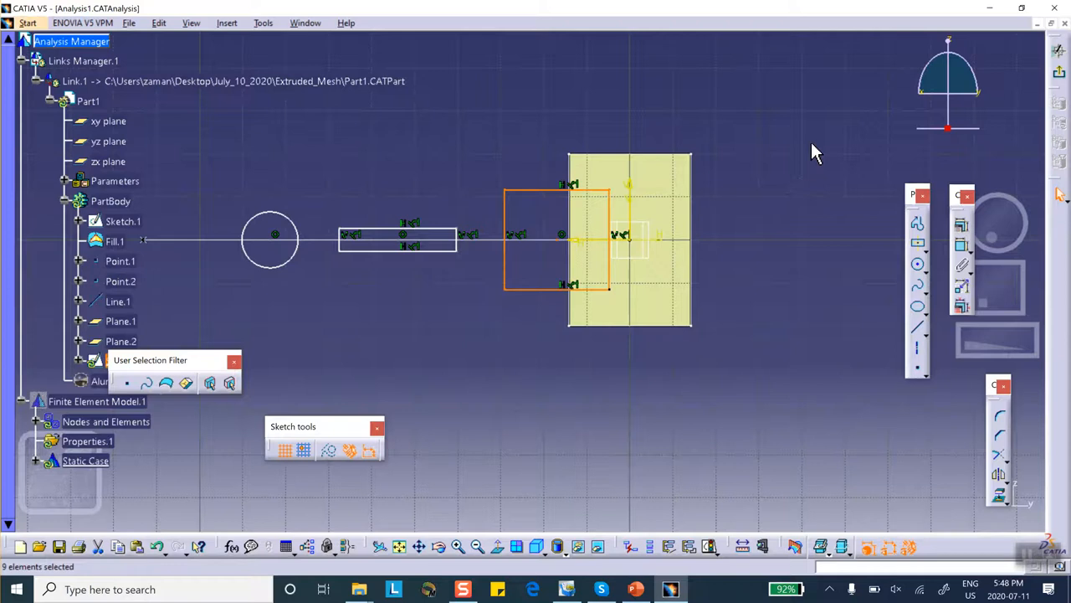
{"action": "left_click", "coordinate": [1058, 52]}
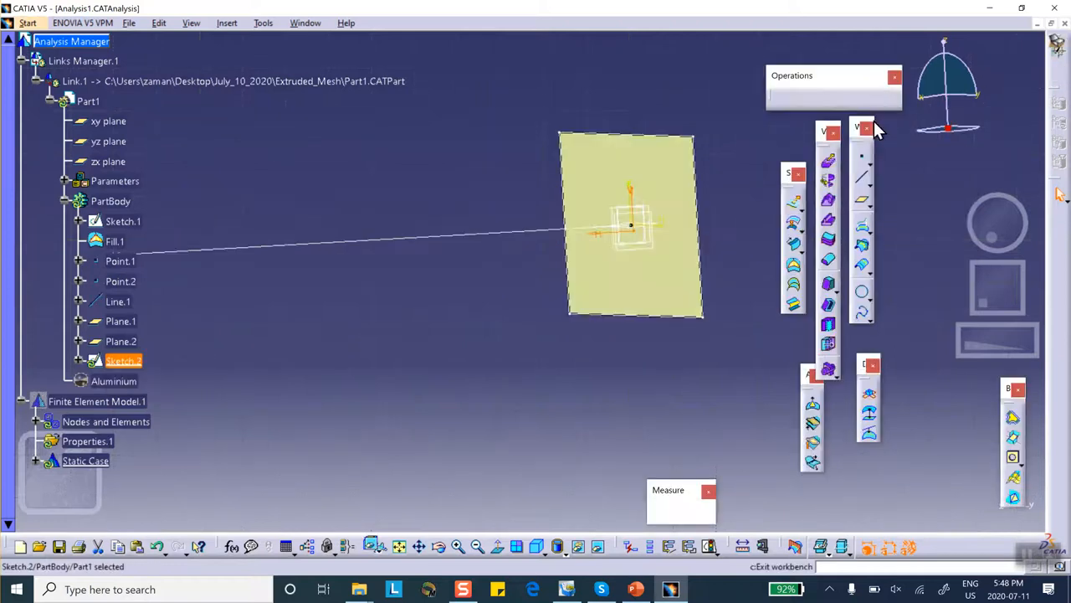
{"action": "left_click", "coordinate": [641, 387]}
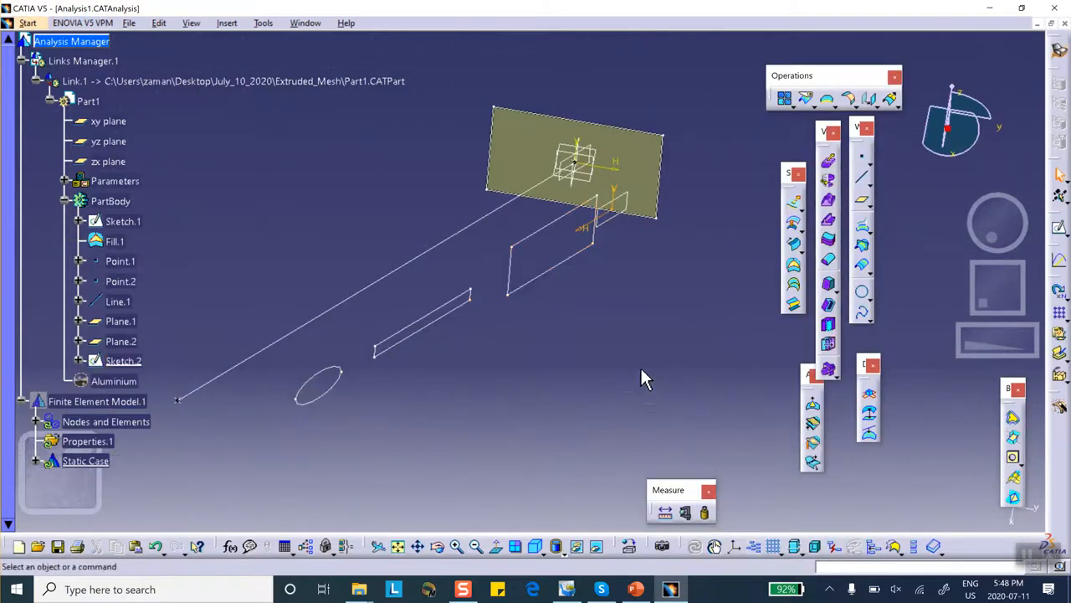
- Check the fill instruction on slide 3, and create a fill surface from Sketch.2 in CATIA, keeping all the sub-elements
{"action": "left_click", "coordinate": [635, 589]}
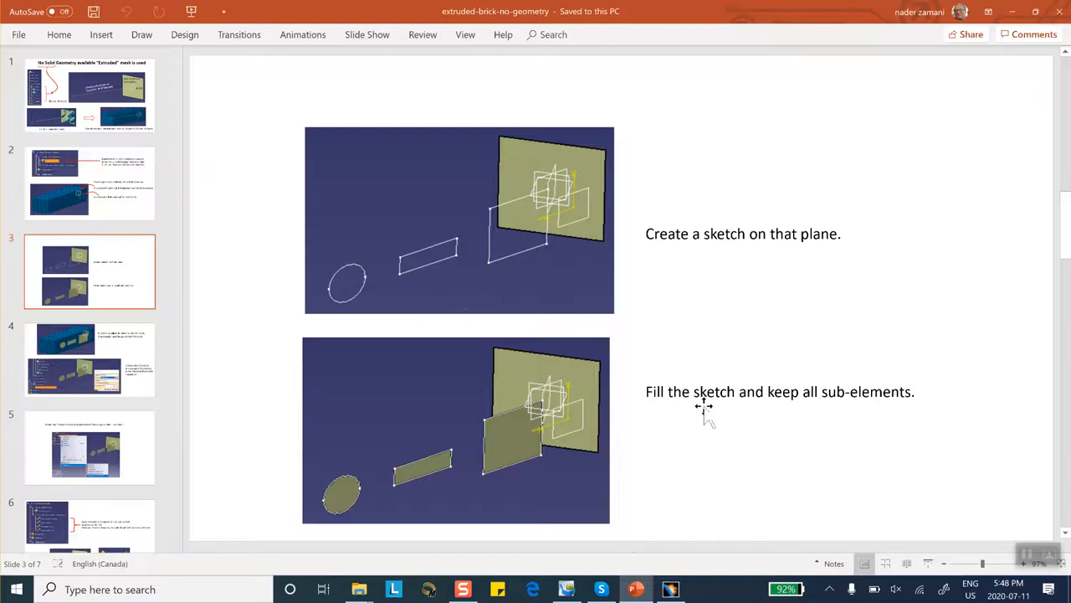
{"action": "left_click", "coordinate": [1011, 12]}
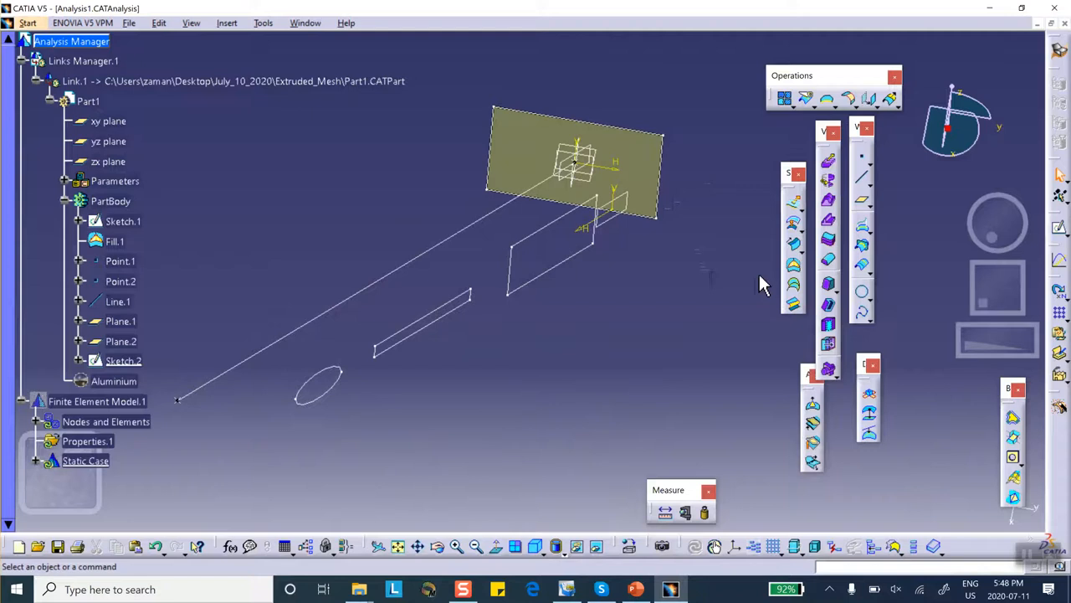
{"action": "left_click", "coordinate": [792, 268]}
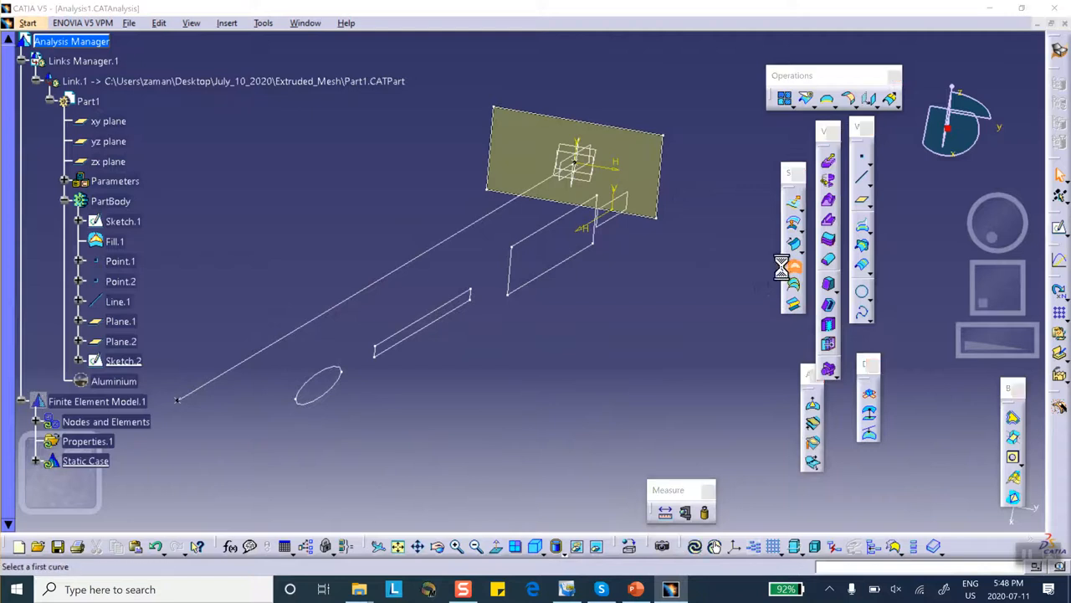
{"action": "left_click", "coordinate": [548, 271]}
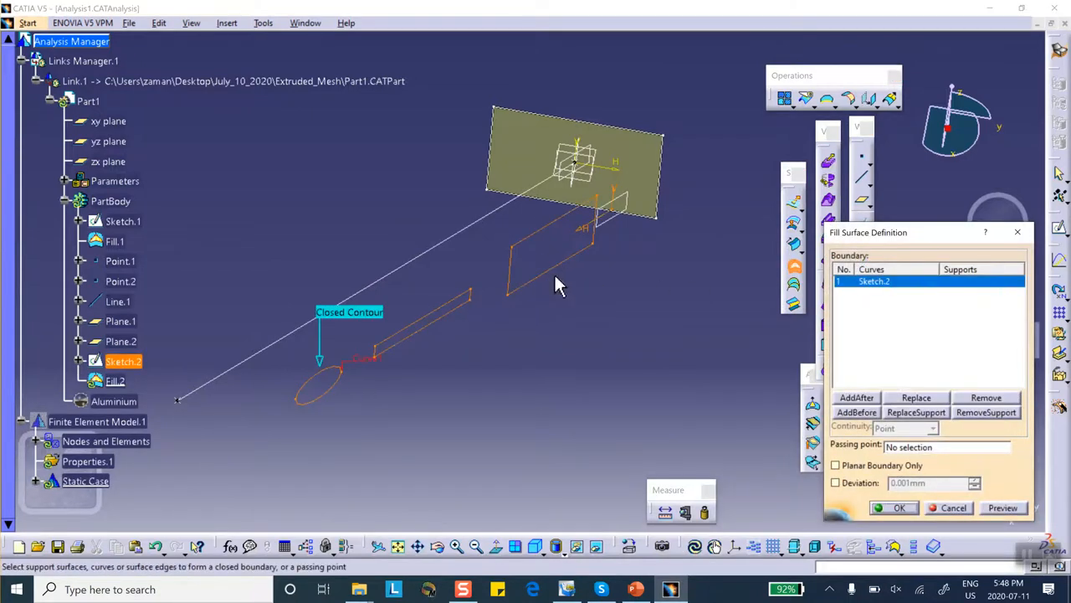
{"action": "left_click", "coordinate": [895, 508]}
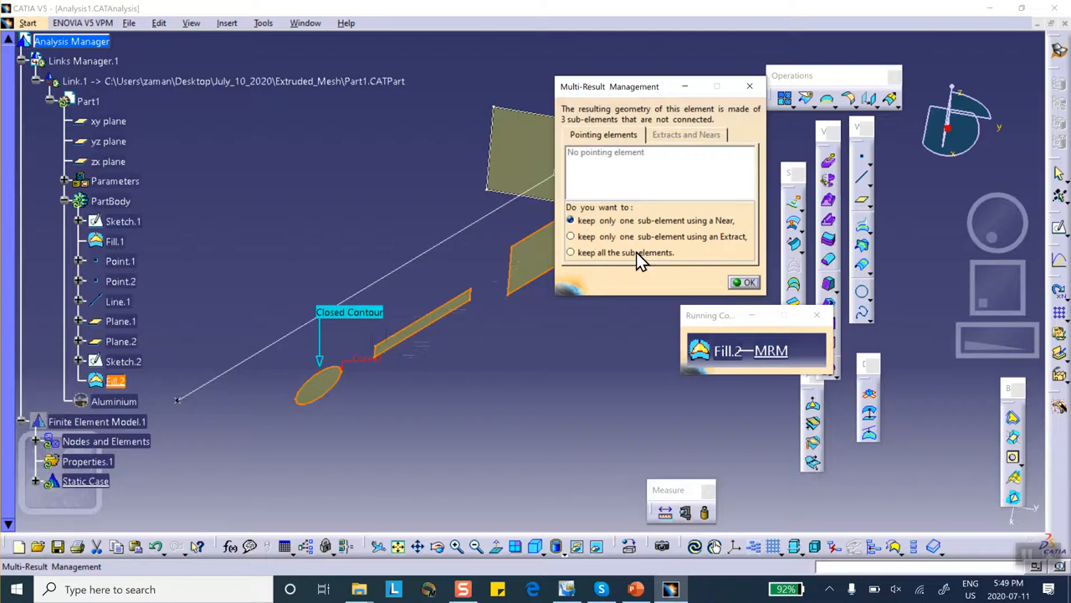
{"action": "left_click", "coordinate": [570, 252]}
{"action": "left_click", "coordinate": [743, 282]}
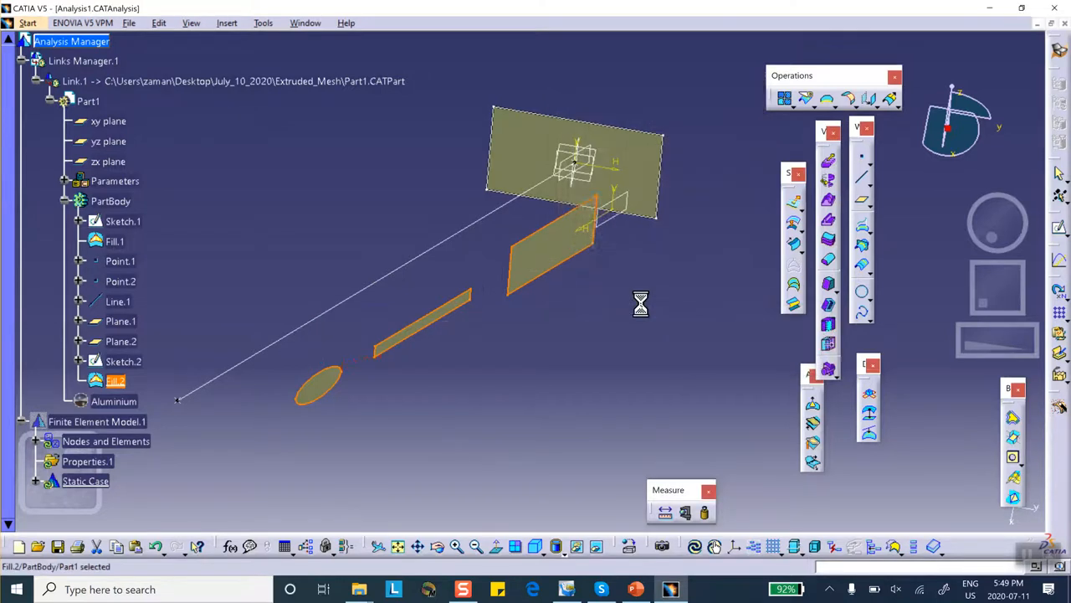
- Return to the meshing environment through Properties.1, and inspect how the three filled shapes fit against the side of the brick mesh
{"action": "scroll", "coordinate": [316, 272], "scroll_direction": "down", "scroll_amount": 2}
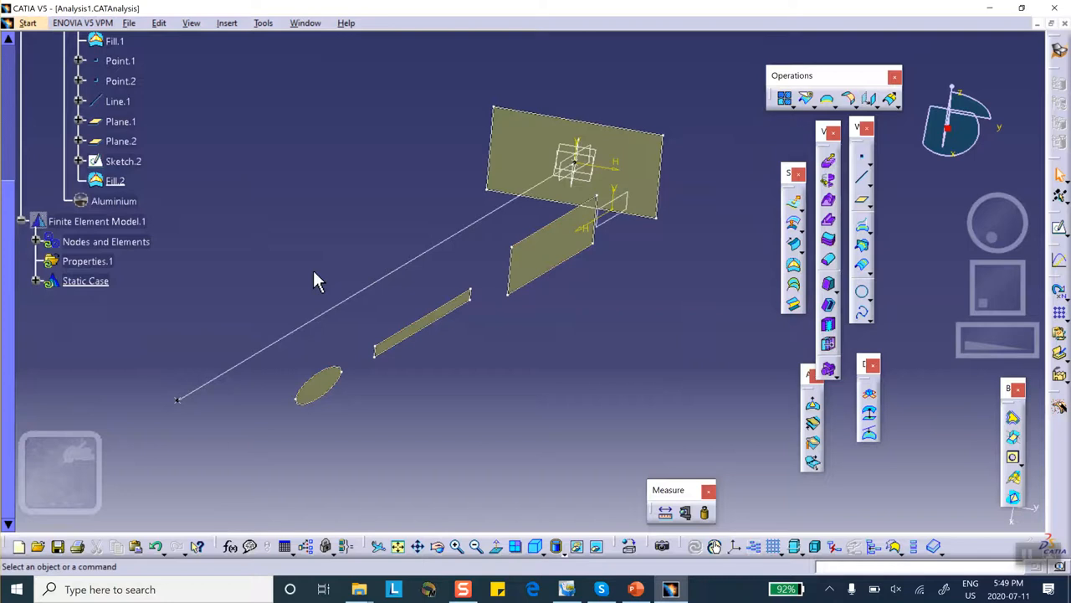
{"action": "double_click", "coordinate": [102, 265]}
{"action": "middle_click_drag", "start_coordinate": [682, 326], "coordinate": [585, 304]}
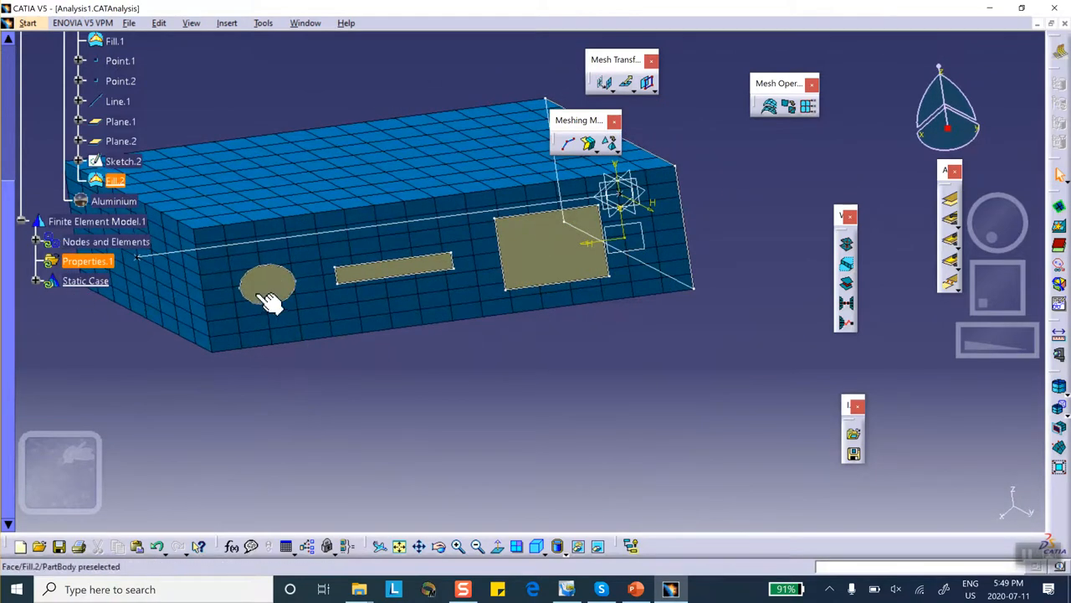
{"action": "middle_click_drag", "start_coordinate": [374, 333], "coordinate": [579, 323]}
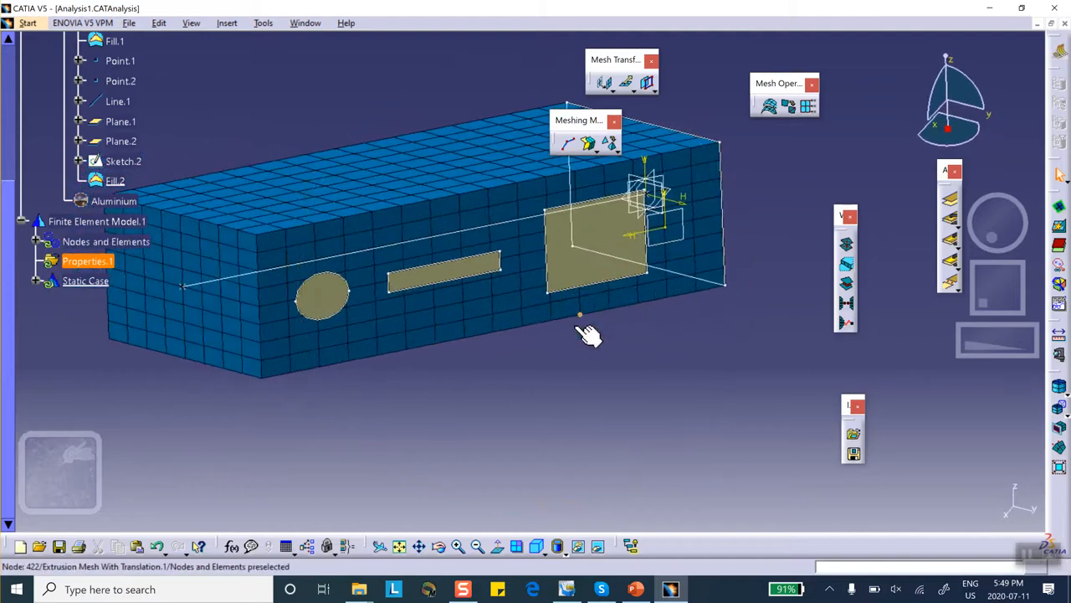
- Show slide 4 in PowerPoint, and insert a space before "rectangle" in the note about adjusting the sketch
{"action": "left_click", "coordinate": [634, 587]}
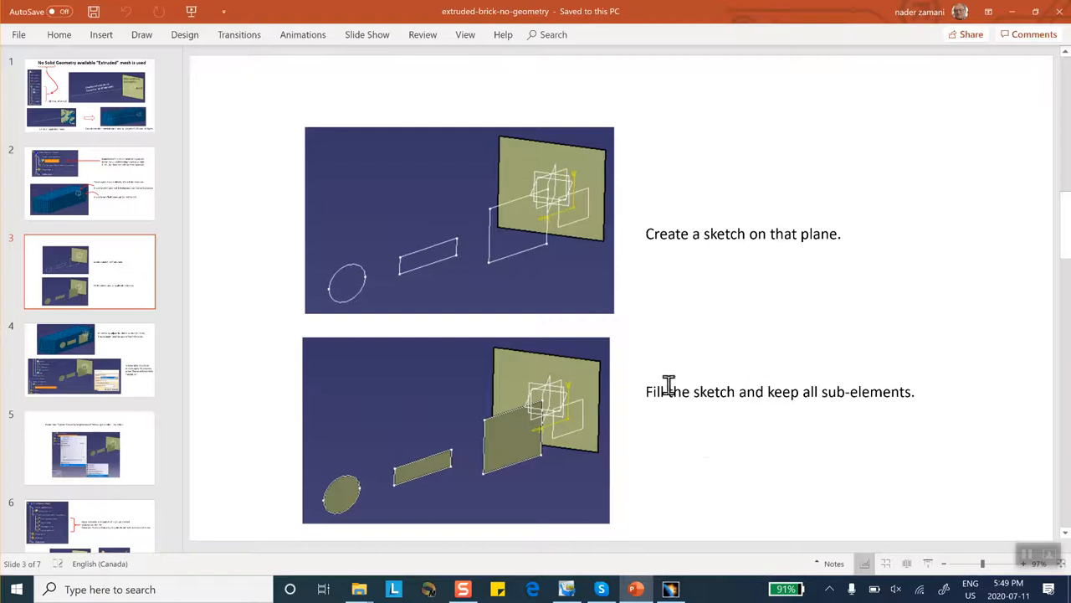
{"action": "left_click", "coordinate": [109, 368]}
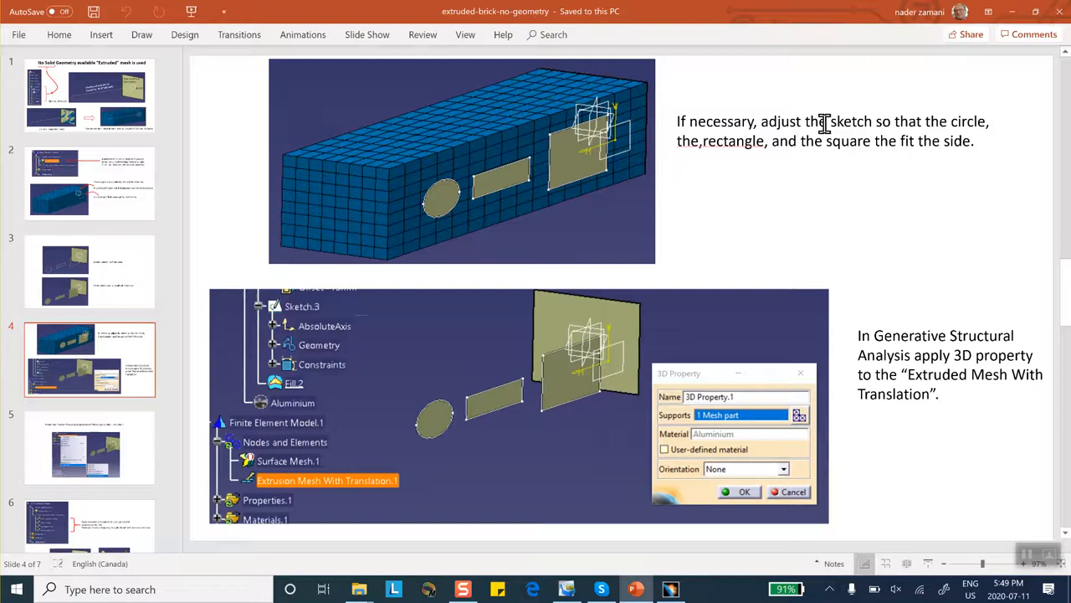
{"action": "left_click", "coordinate": [706, 140]}
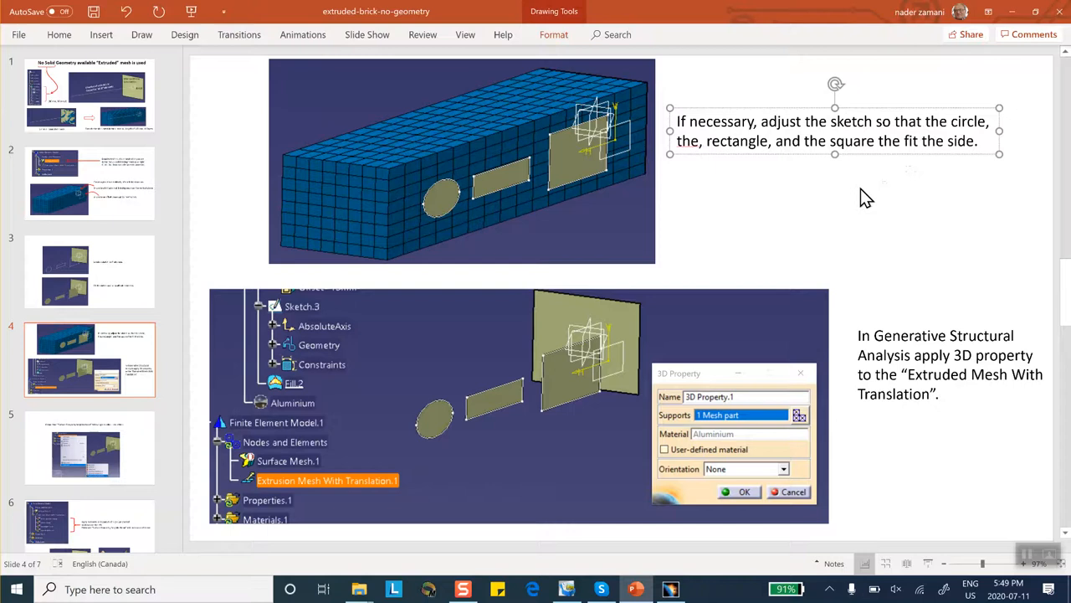
- Return to CATIA, switch to the Generative Structural Analysis workbench, and display the mesh of Nodes and Elements
{"action": "left_click", "coordinate": [758, 214]}
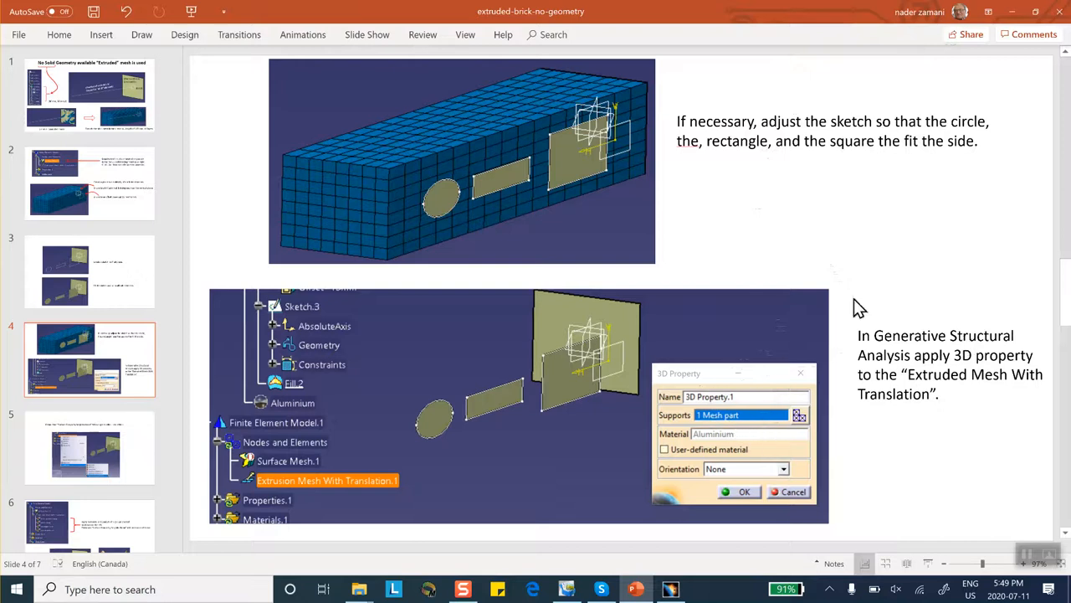
{"action": "left_click", "coordinate": [670, 589]}
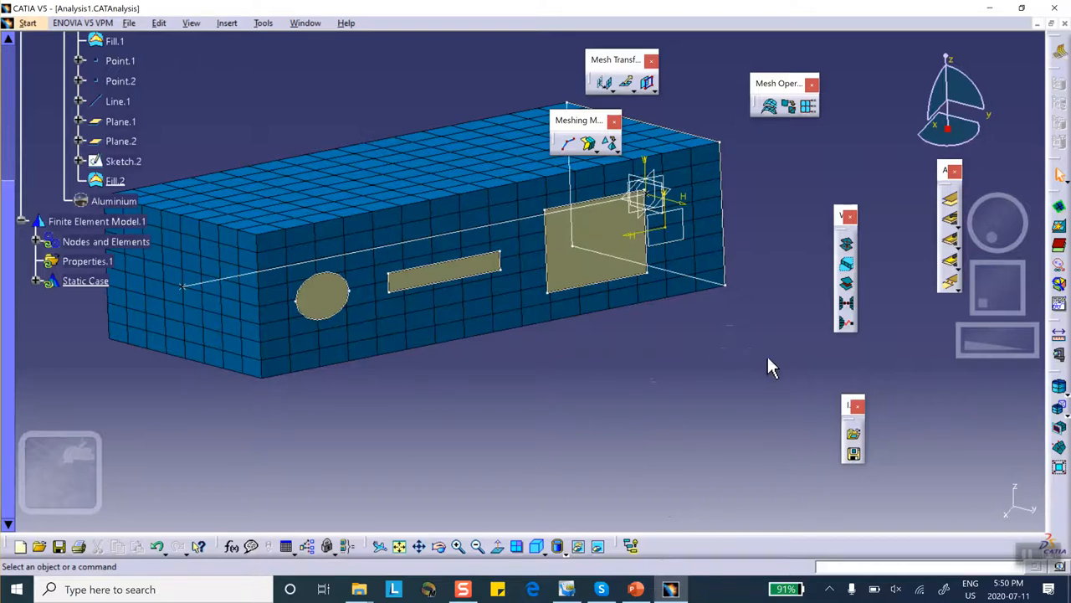
{"action": "left_click", "coordinate": [1057, 53]}
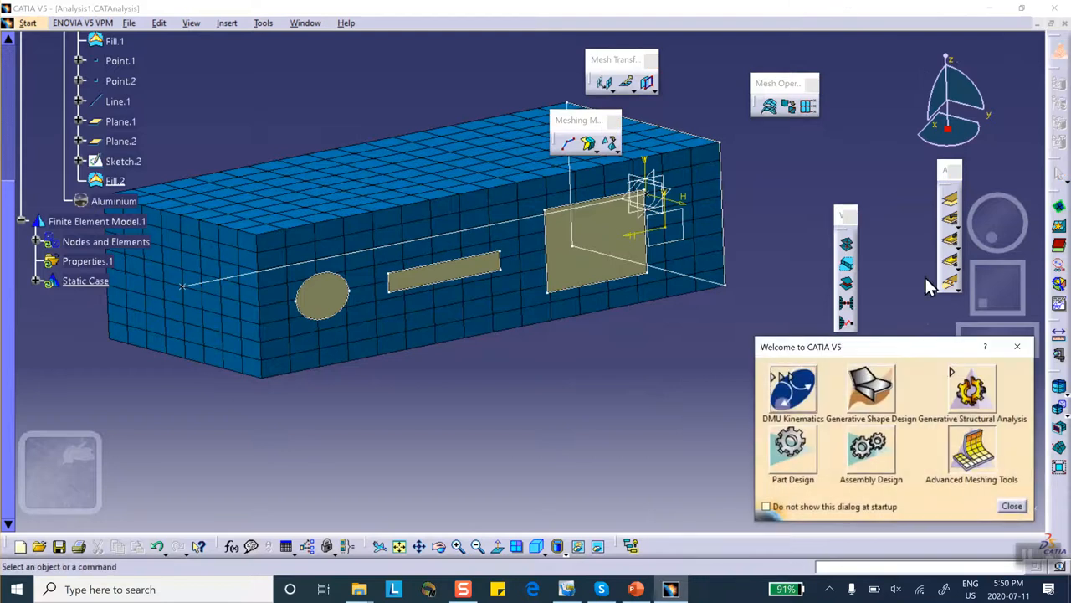
{"action": "left_click", "coordinate": [973, 393]}
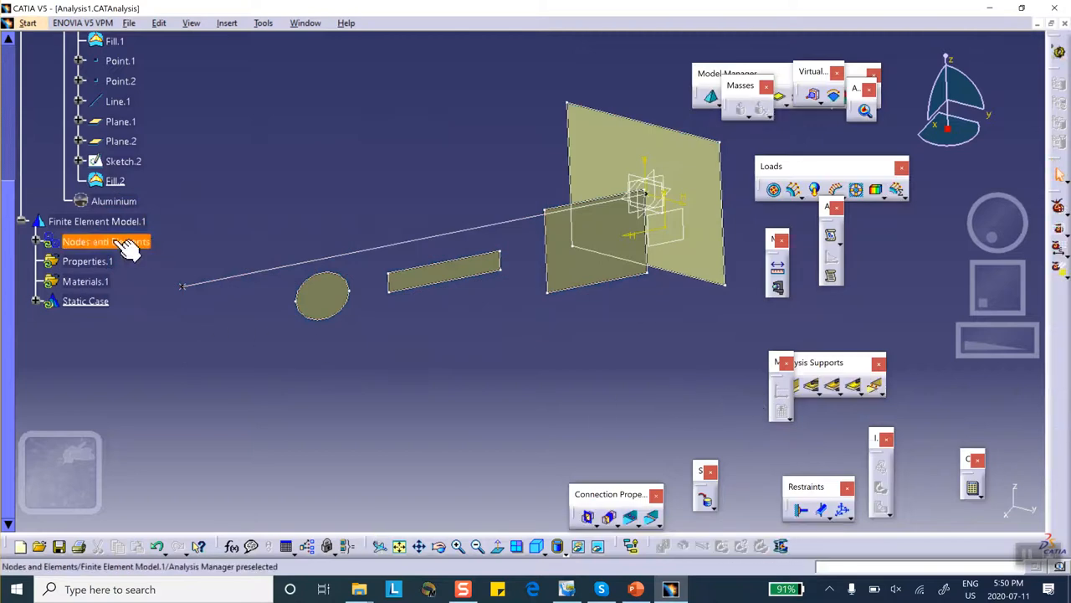
{"action": "right_click", "coordinate": [86, 243]}
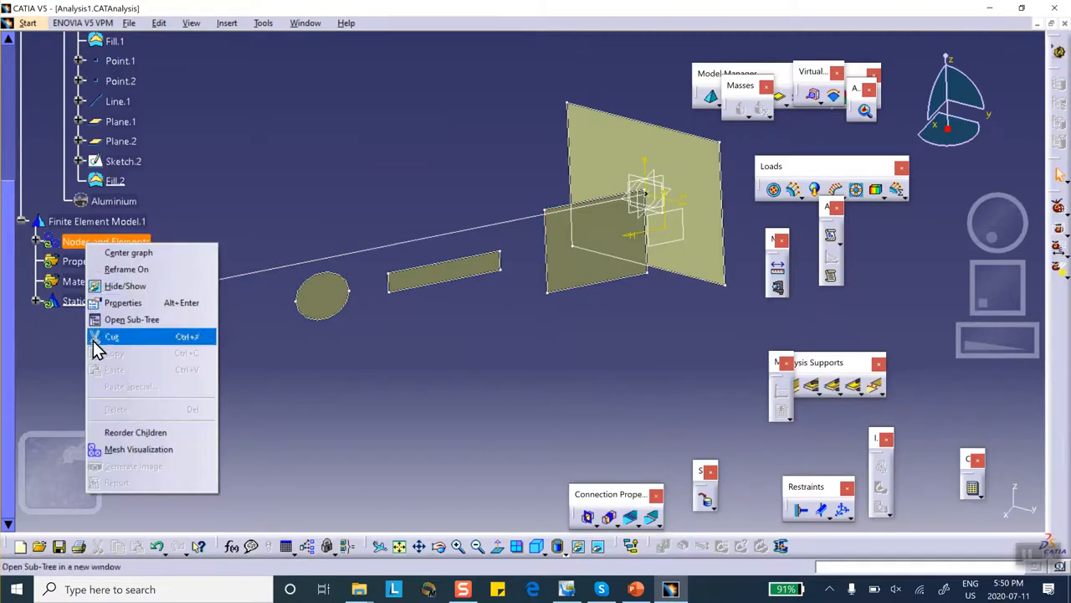
{"action": "left_click", "coordinate": [138, 450]}
{"action": "middle_click_drag", "start_coordinate": [469, 281], "coordinate": [504, 292]}
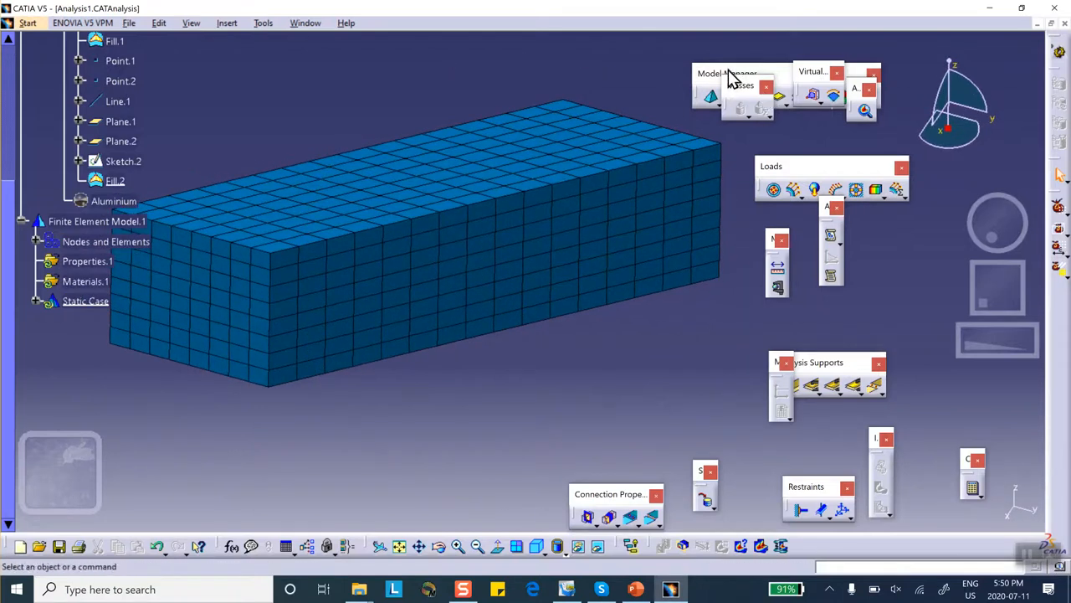
- Apply a 3D property to Extrusion Mesh With Translation.1, with no user-defined material and orientation None
{"action": "left_click_drag", "start_coordinate": [745, 91], "coordinate": [667, 85]}
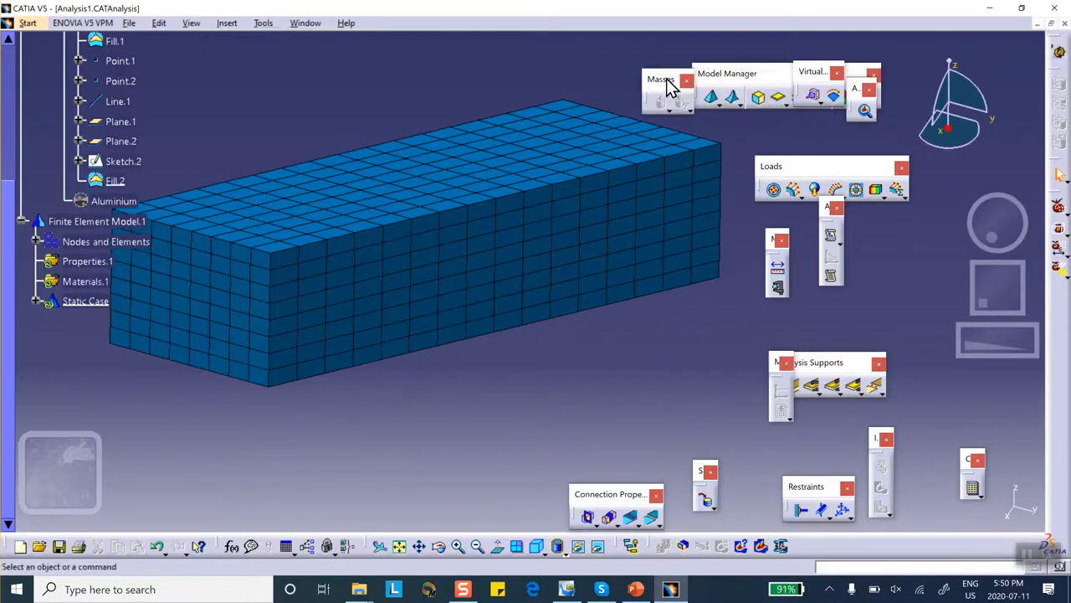
{"action": "left_click_drag", "start_coordinate": [777, 77], "coordinate": [579, 76]}
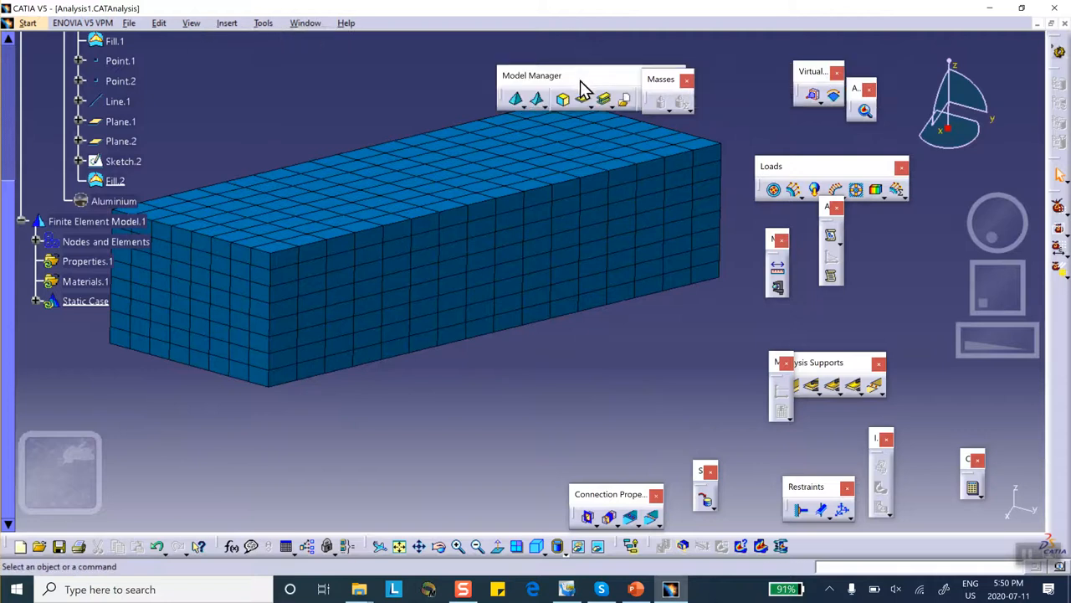
{"action": "left_click", "coordinate": [559, 99]}
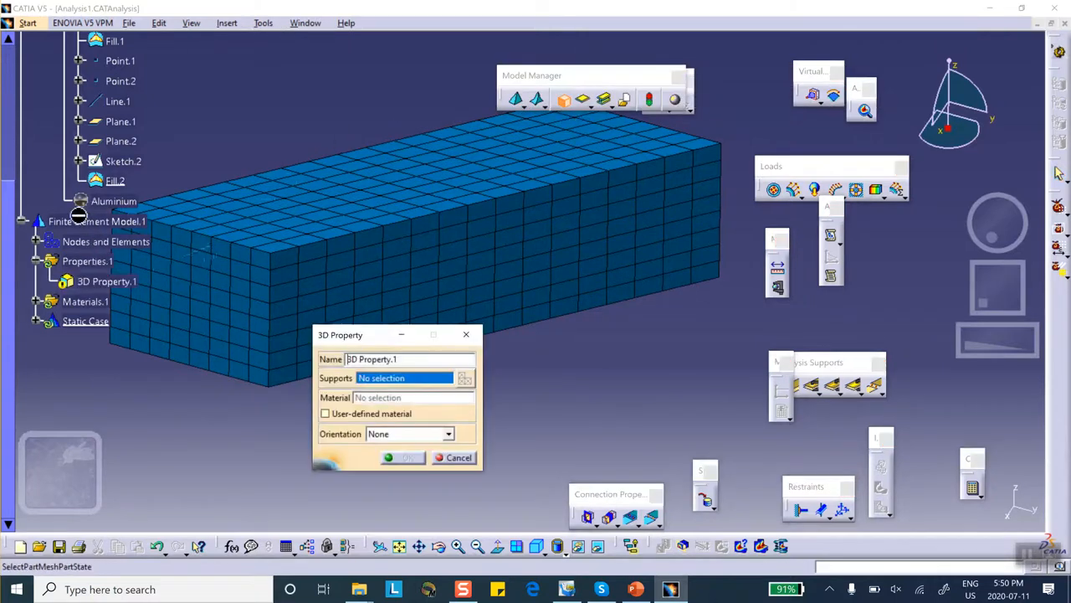
{"action": "left_click", "coordinate": [37, 241]}
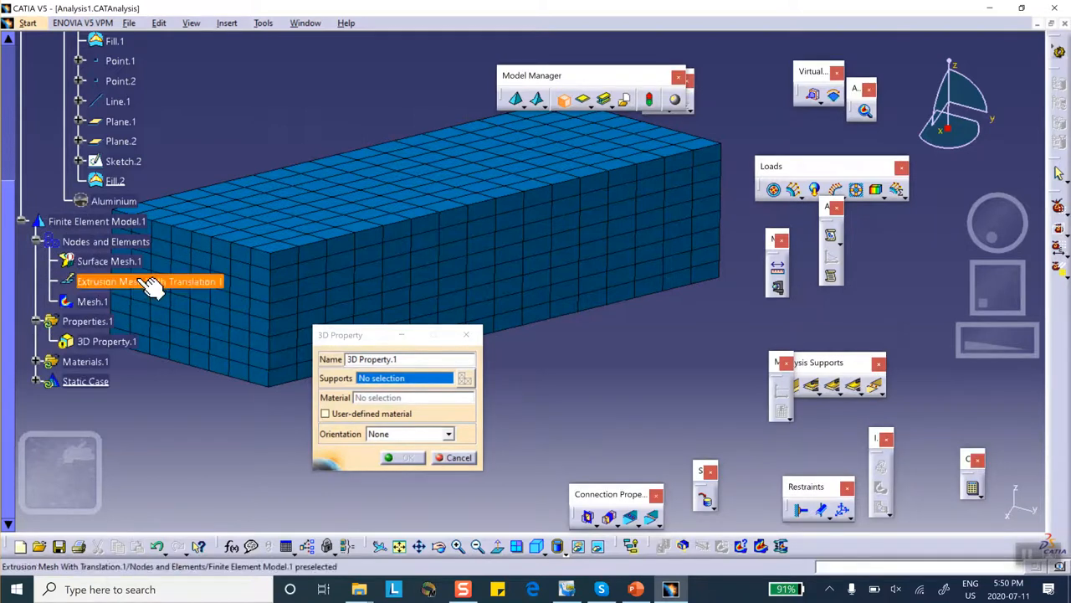
{"action": "left_click", "coordinate": [142, 283]}
{"action": "left_click", "coordinate": [405, 458]}
{"action": "middle_click_drag", "start_coordinate": [418, 387], "coordinate": [378, 407]}
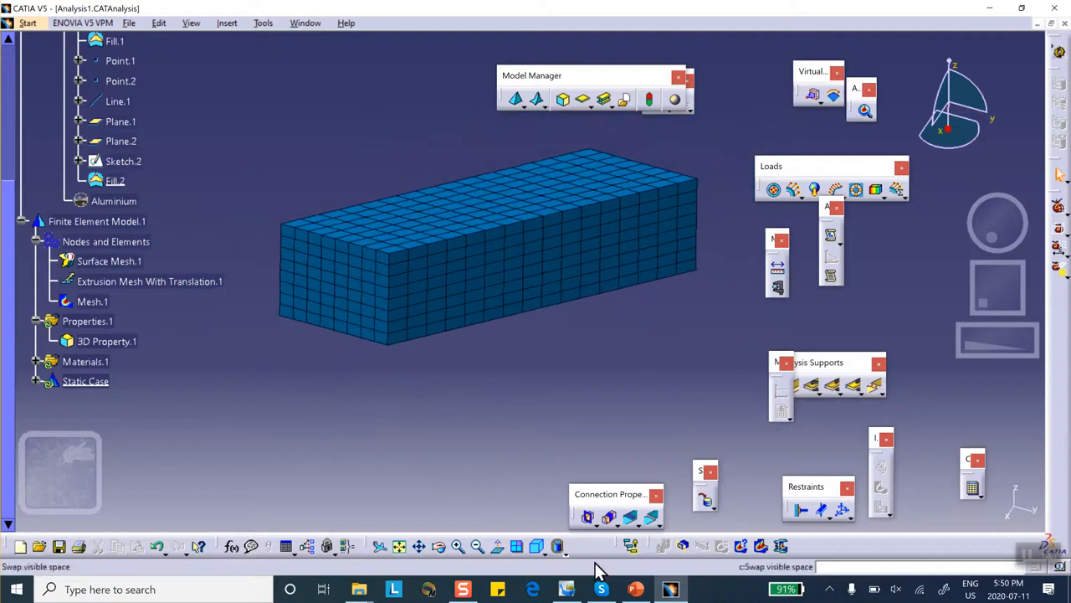
- Switch to PowerPoint and check slide 5 for the instruction on creating surface groups by neighborhood
{"action": "left_click", "coordinate": [634, 589]}
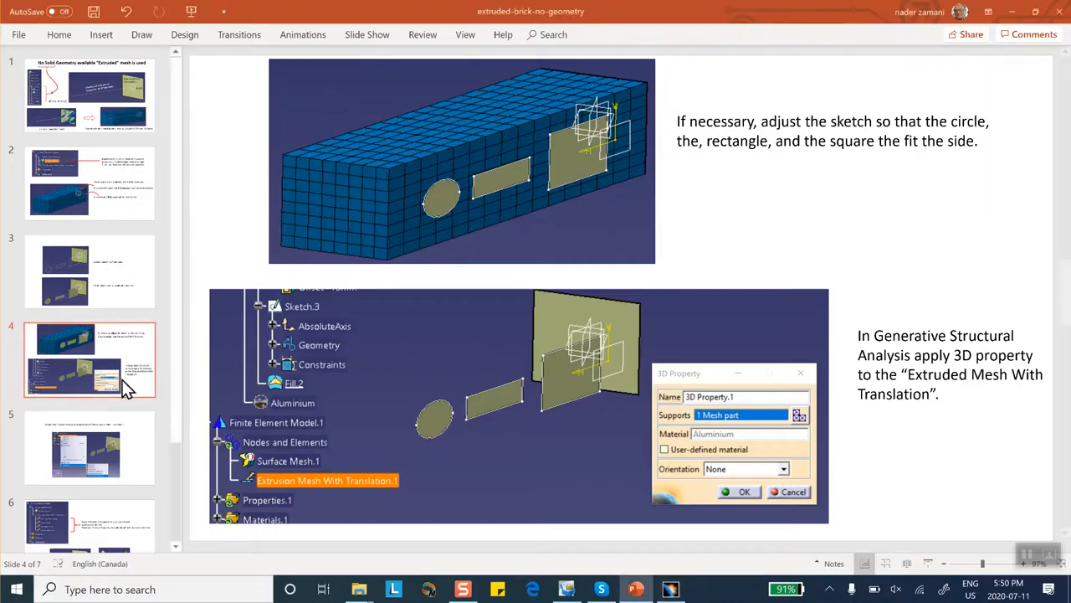
{"action": "left_click", "coordinate": [122, 441]}
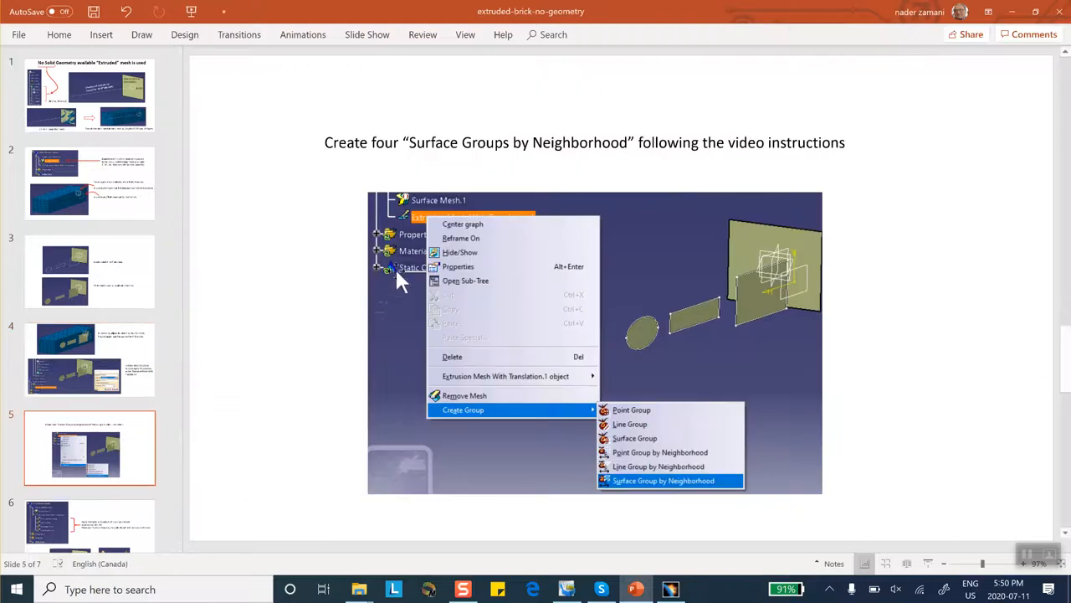
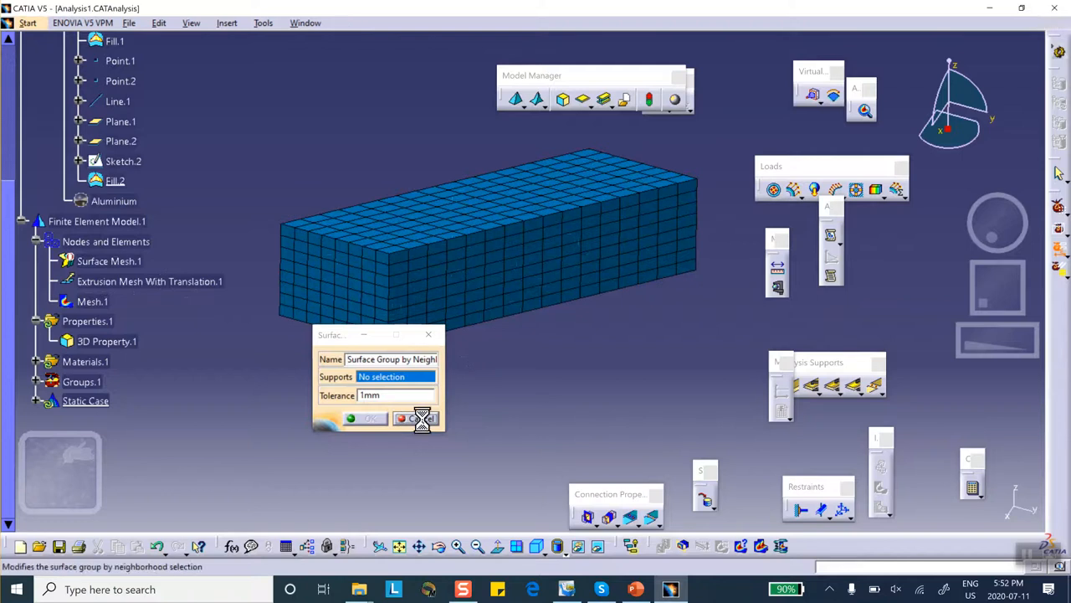
- In CATIA, start a surface group by neighborhood on Extrusion Mesh With Translation.1 and name it x-section-clamp
{"action": "left_click", "coordinate": [201, 281]}
{"action": "right_click", "coordinate": [199, 279]}
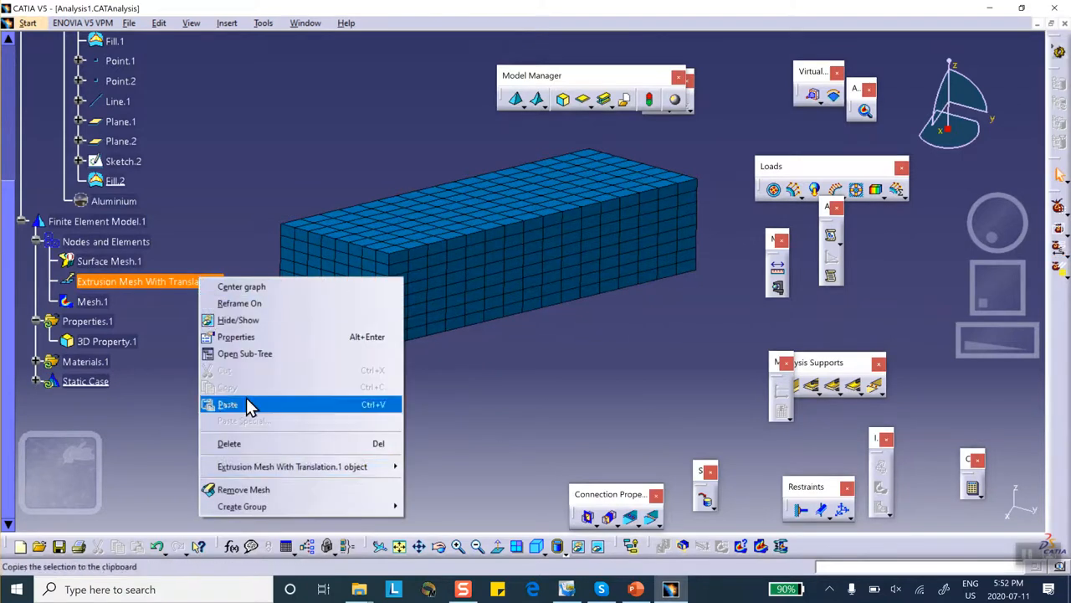
{"action": "mouse_move", "coordinate": [295, 507]}
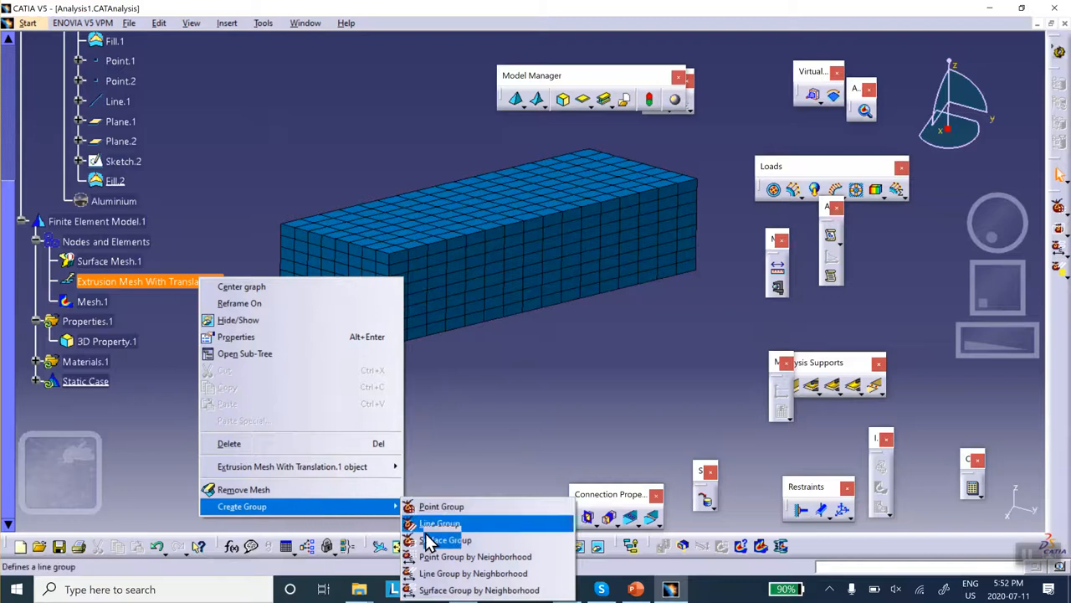
{"action": "left_click", "coordinate": [431, 590]}
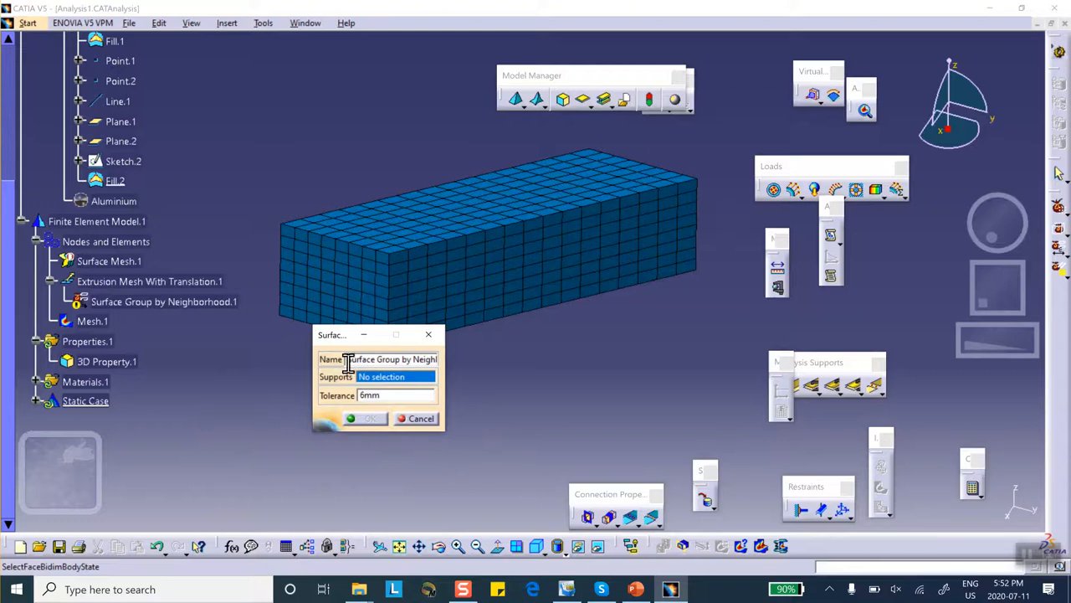
{"action": "left_click_drag", "start_coordinate": [348, 360], "coordinate": [508, 376]}
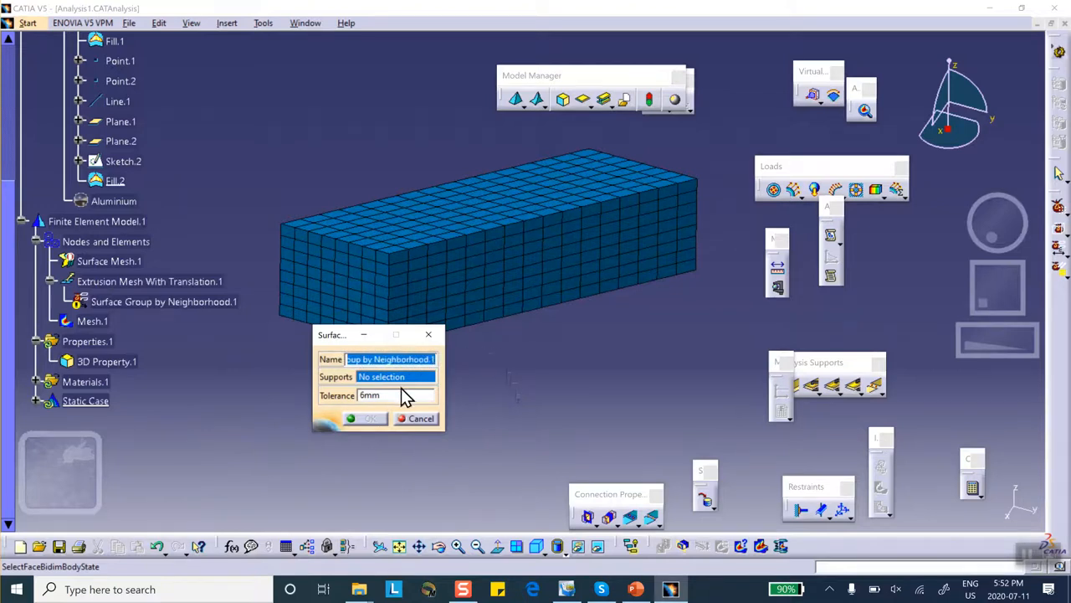
{"action": "type", "text": "x-sec"}
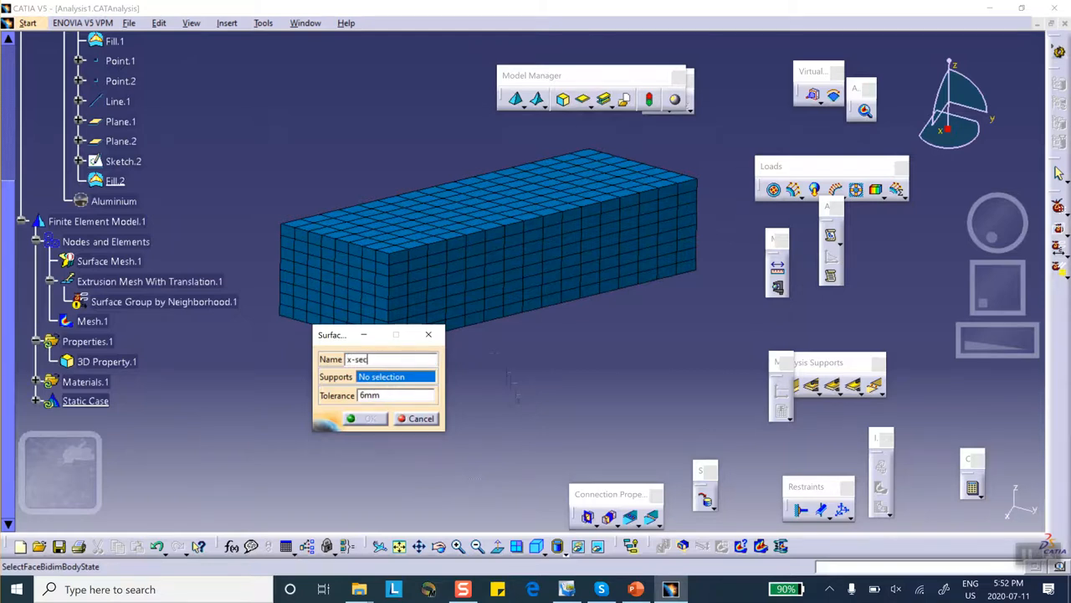
{"action": "type", "text": "tio"}
{"action": "type", "text": "n-clam"}
{"action": "key", "text": "BackSpace"}
{"action": "type", "text": "s"}
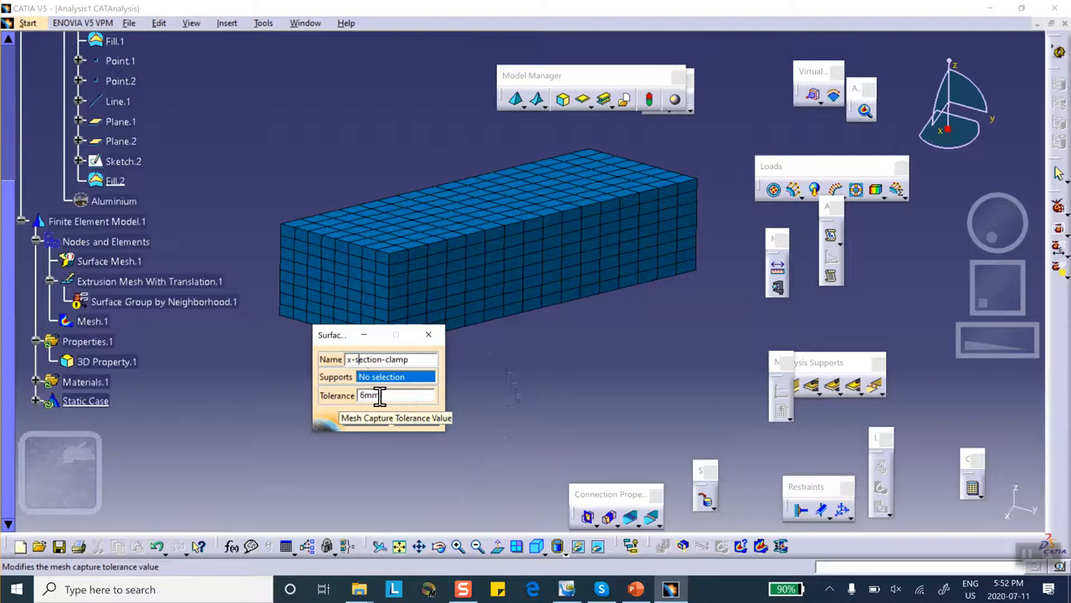
- Use Fill.1 as the support of the x-section-clamp group, keep the 6 mm tolerance, and create the group
{"action": "double_click", "coordinate": [390, 397]}
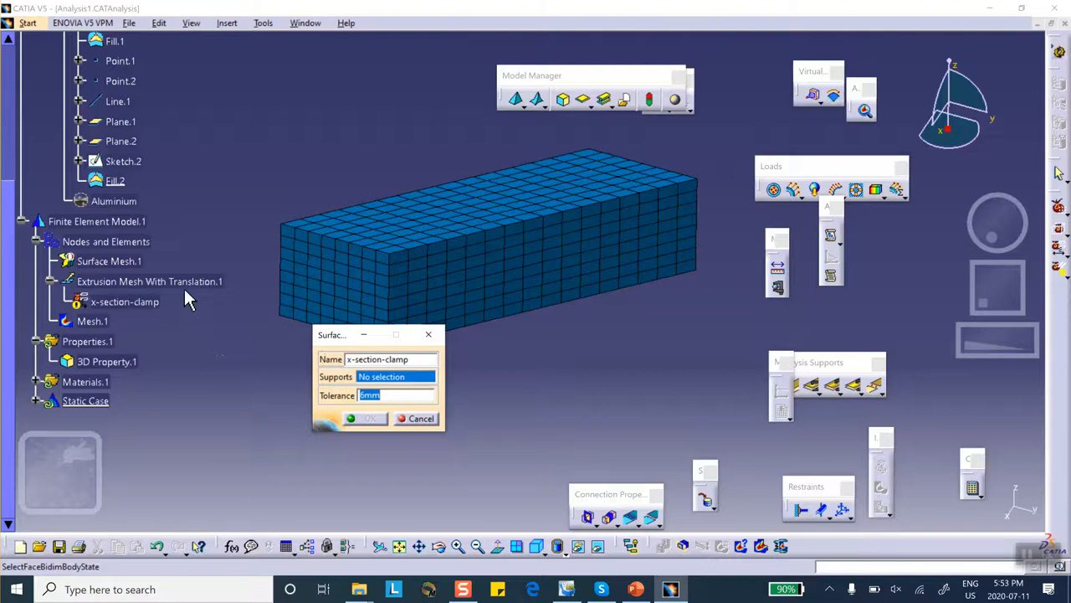
{"action": "scroll", "coordinate": [238, 339], "scroll_direction": "up", "scroll_amount": 3}
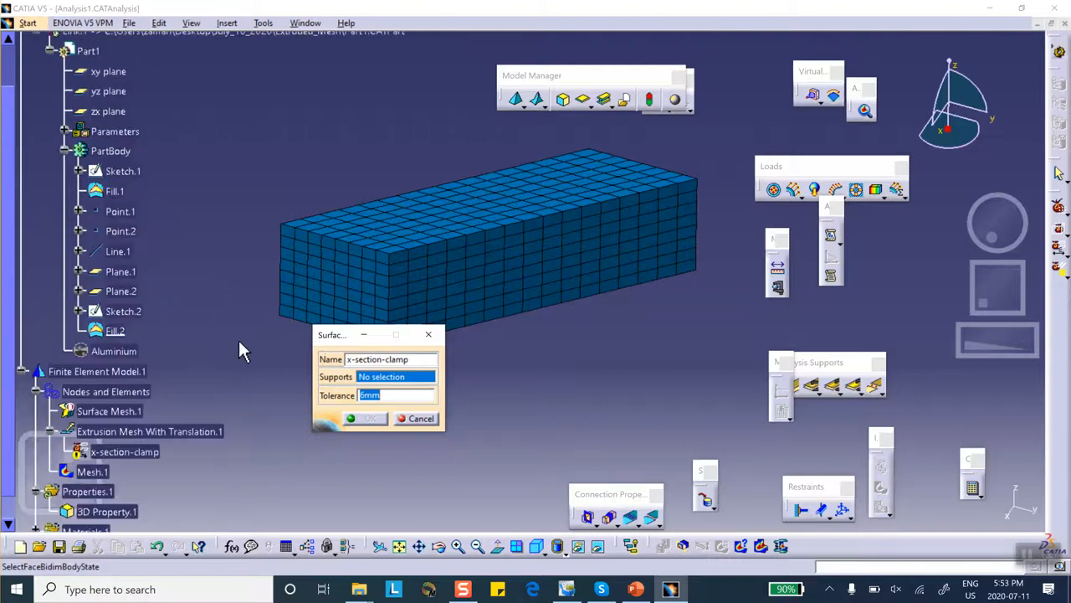
{"action": "left_click", "coordinate": [65, 132]}
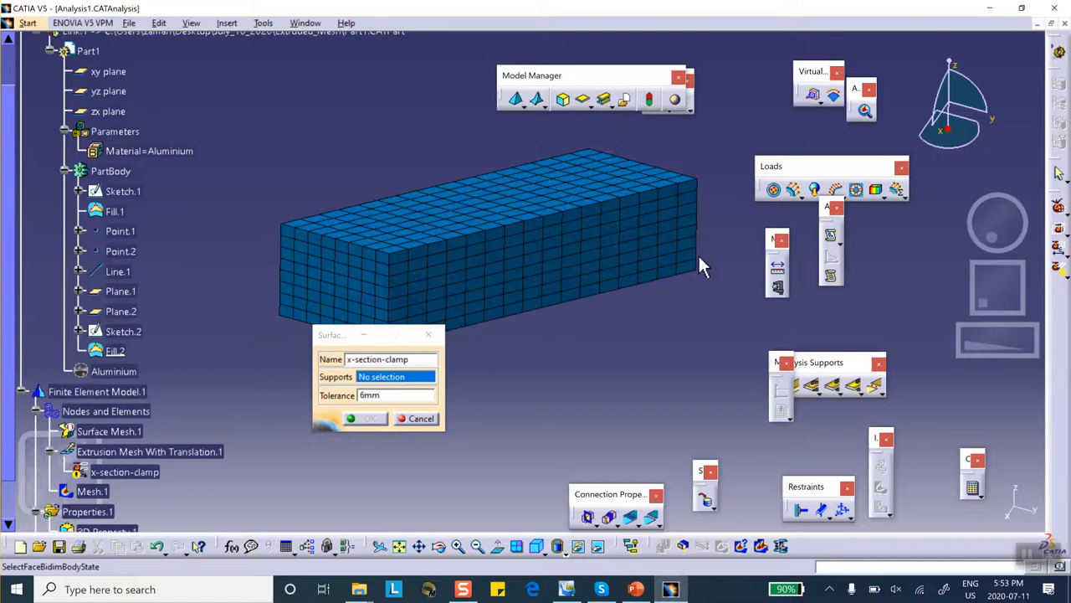
{"action": "left_click", "coordinate": [117, 212]}
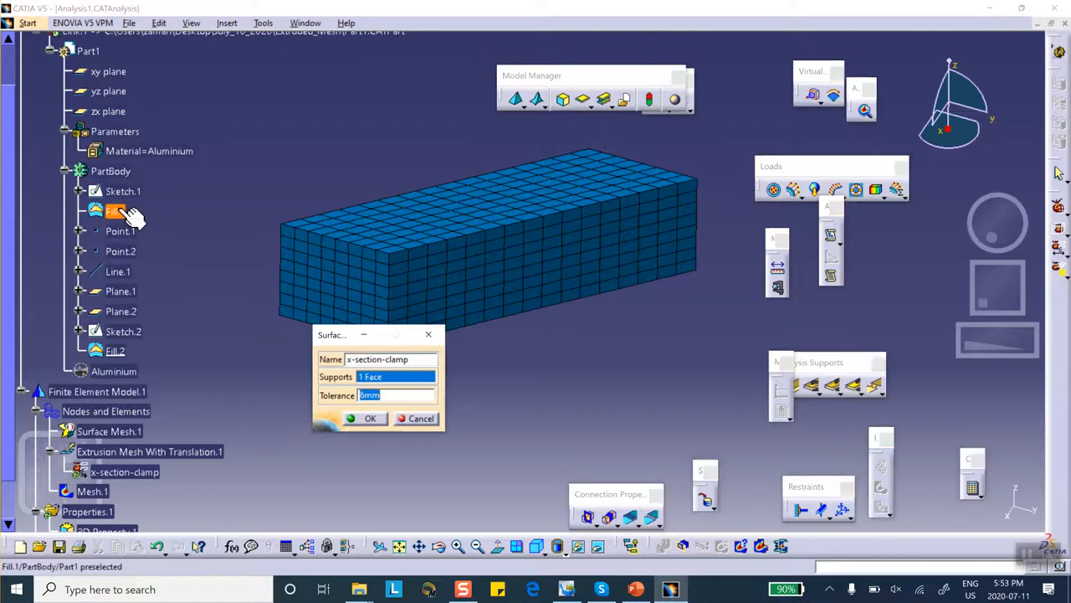
{"action": "left_click", "coordinate": [372, 420]}
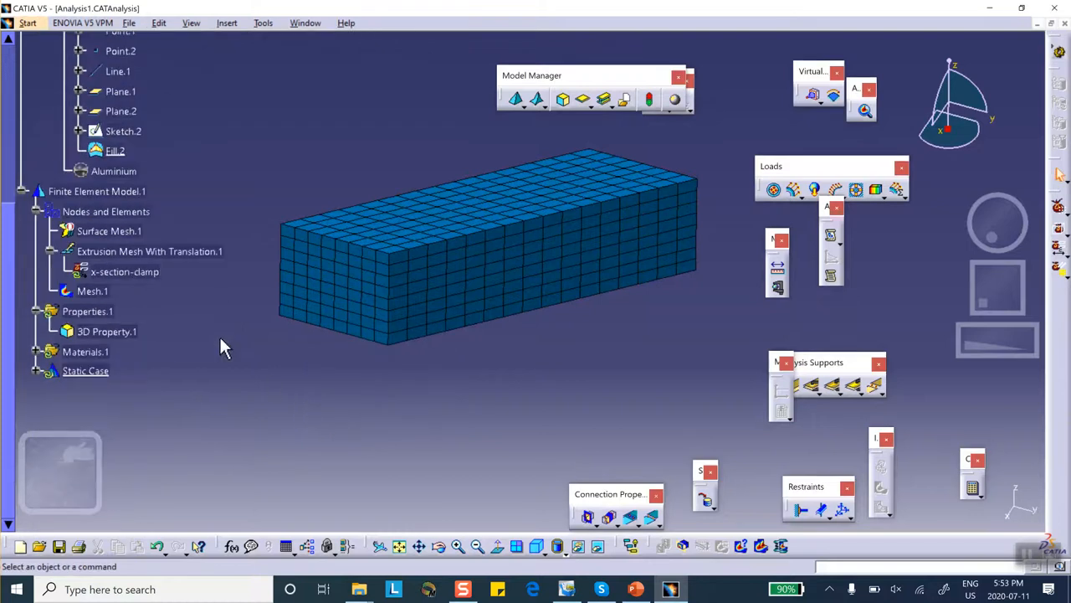
- Show the hidden part geometry of Links Manager.1 together with the mesh
{"action": "right_click", "coordinate": [177, 252]}
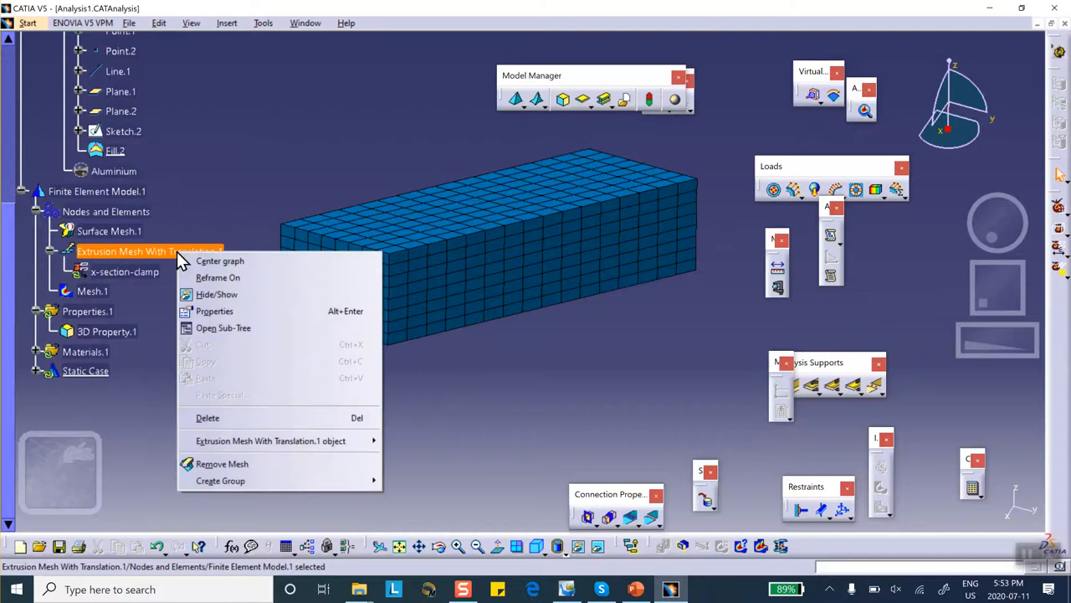
{"action": "left_click", "coordinate": [515, 417]}
{"action": "scroll", "coordinate": [240, 335], "scroll_direction": "up", "scroll_amount": 2}
{"action": "scroll", "coordinate": [239, 330], "scroll_direction": "up", "scroll_amount": 2}
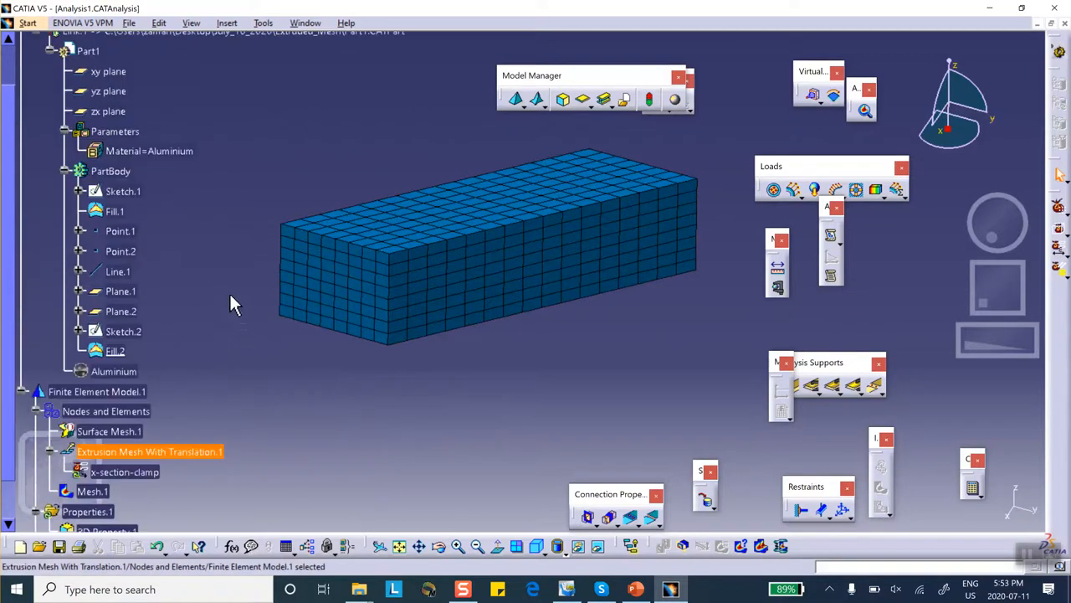
{"action": "scroll", "coordinate": [173, 90], "scroll_direction": "up", "scroll_amount": 1}
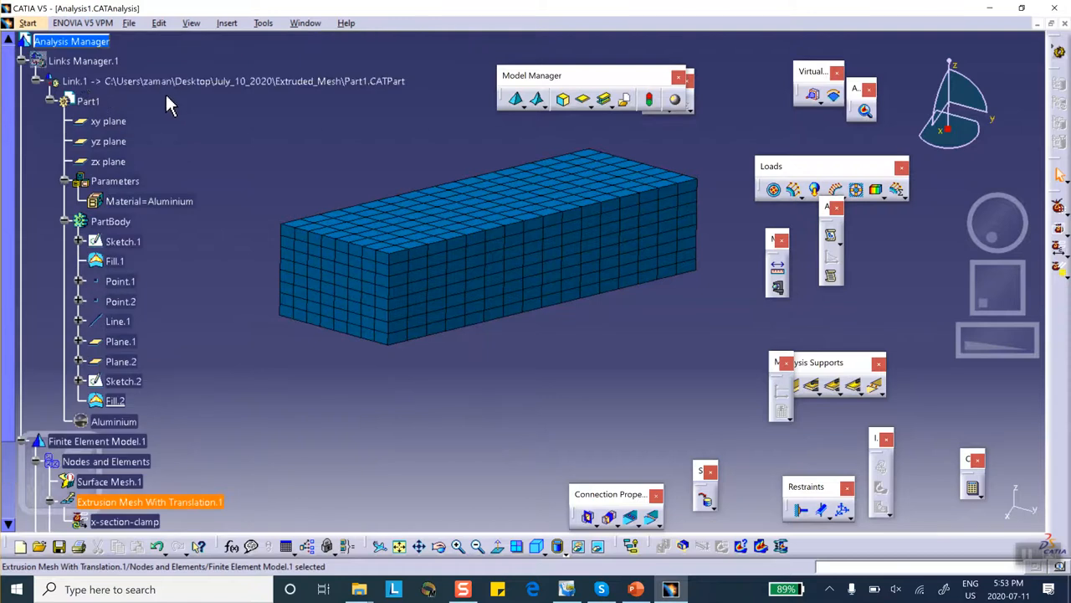
{"action": "right_click", "coordinate": [89, 63]}
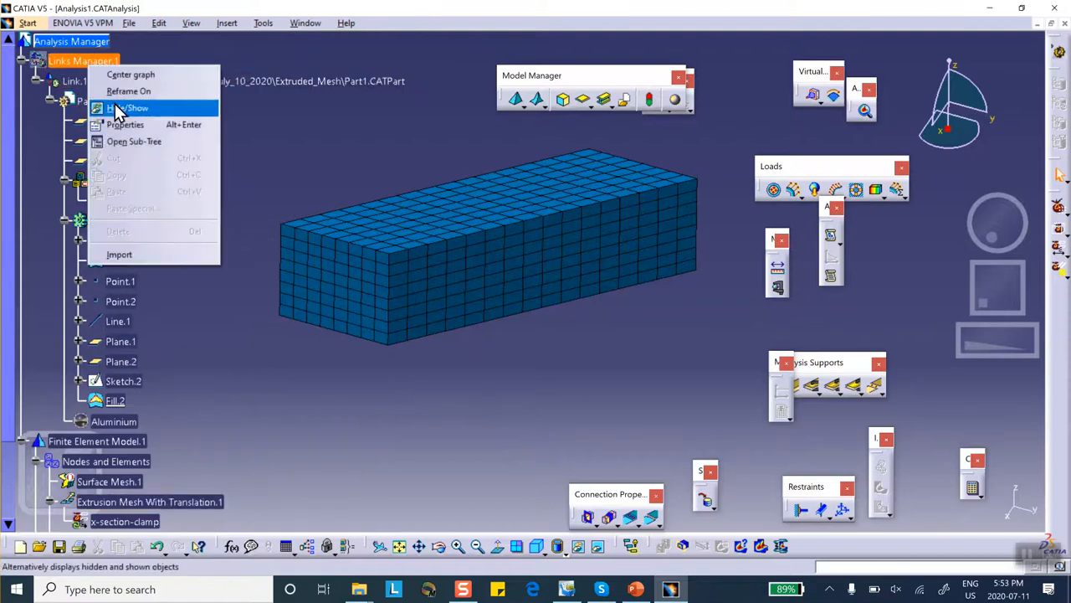
{"action": "left_click", "coordinate": [117, 108]}
- Create a surface group by neighborhood named circle-clamp on Extrusion Mesh With Translation.1, using the circular face of Fill.2 as support with 6 mm tolerance
{"action": "scroll", "coordinate": [251, 288], "scroll_direction": "down", "scroll_amount": 3}
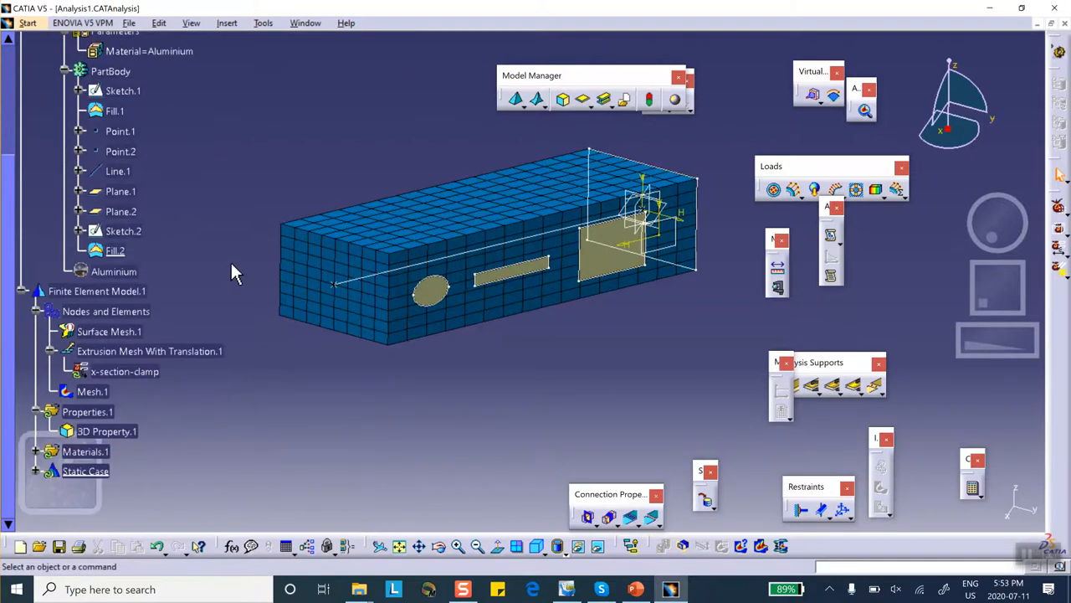
{"action": "right_click", "coordinate": [167, 355]}
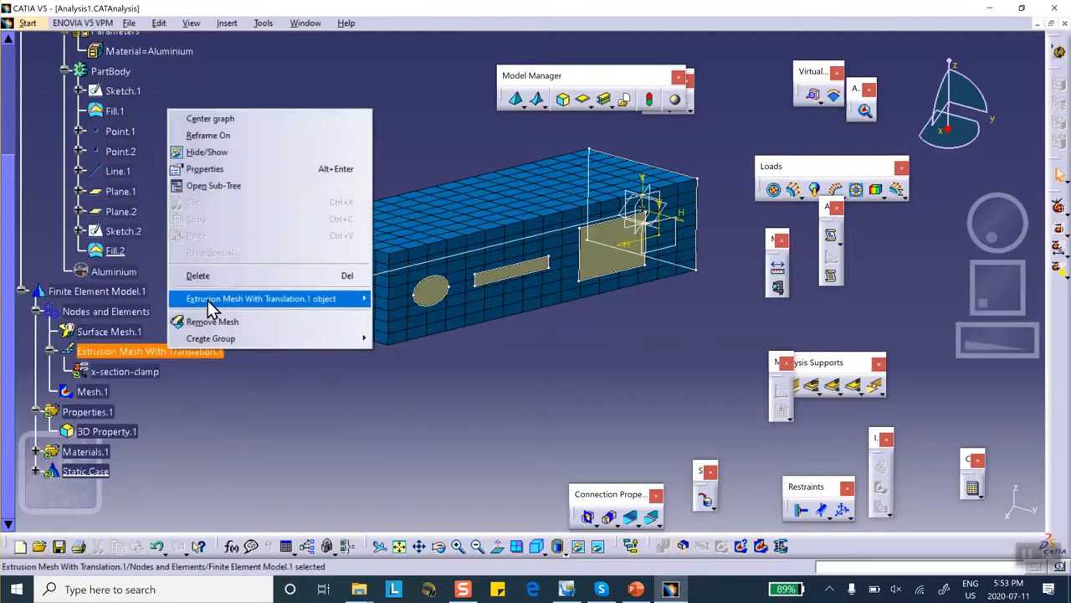
{"action": "mouse_move", "coordinate": [210, 339]}
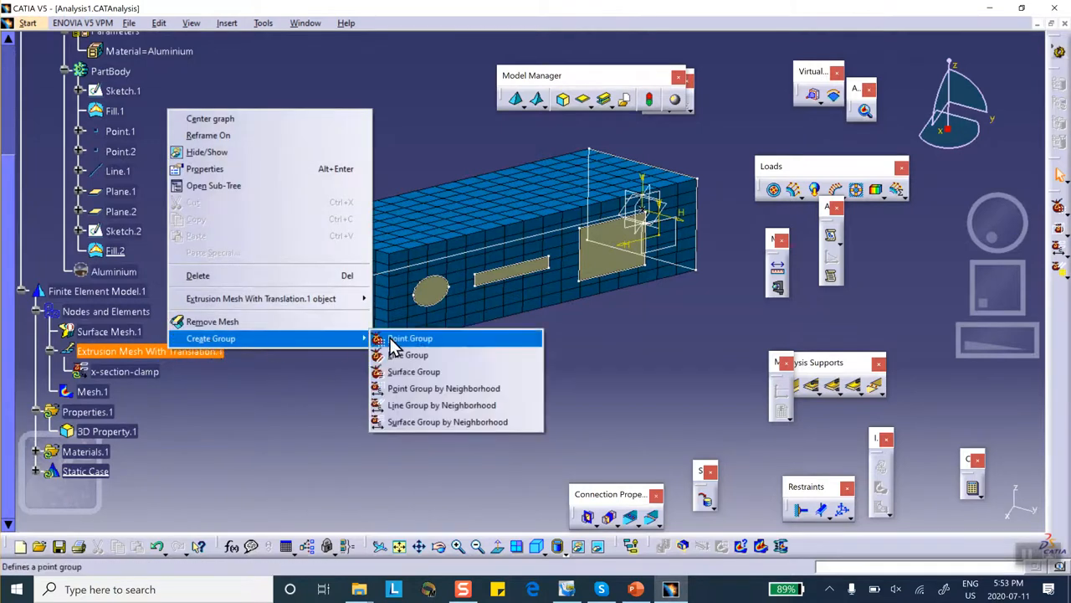
{"action": "left_click", "coordinate": [410, 422]}
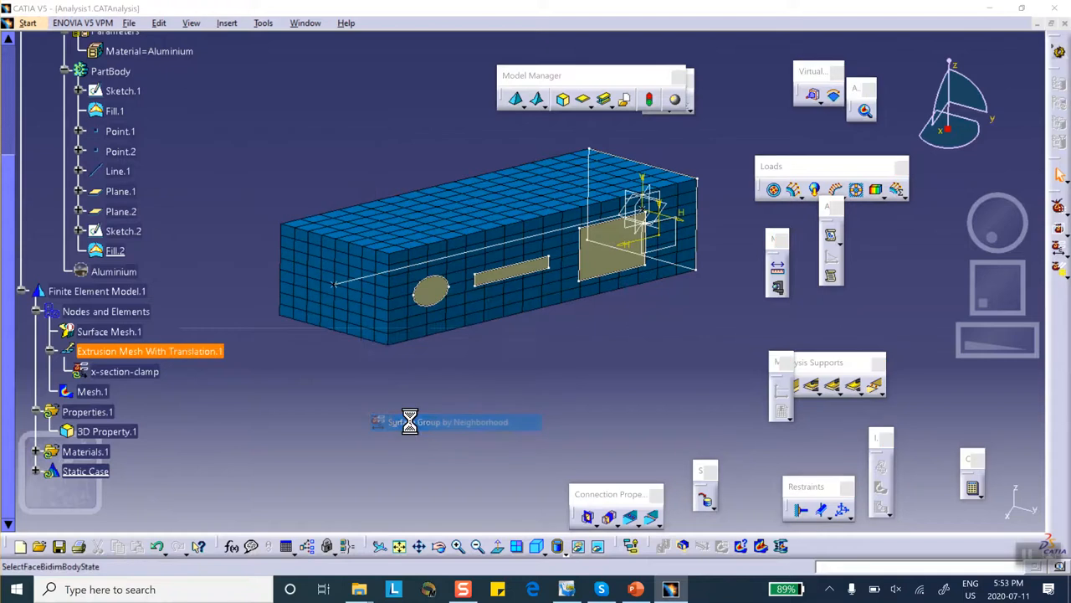
{"action": "double_click", "coordinate": [348, 359]}
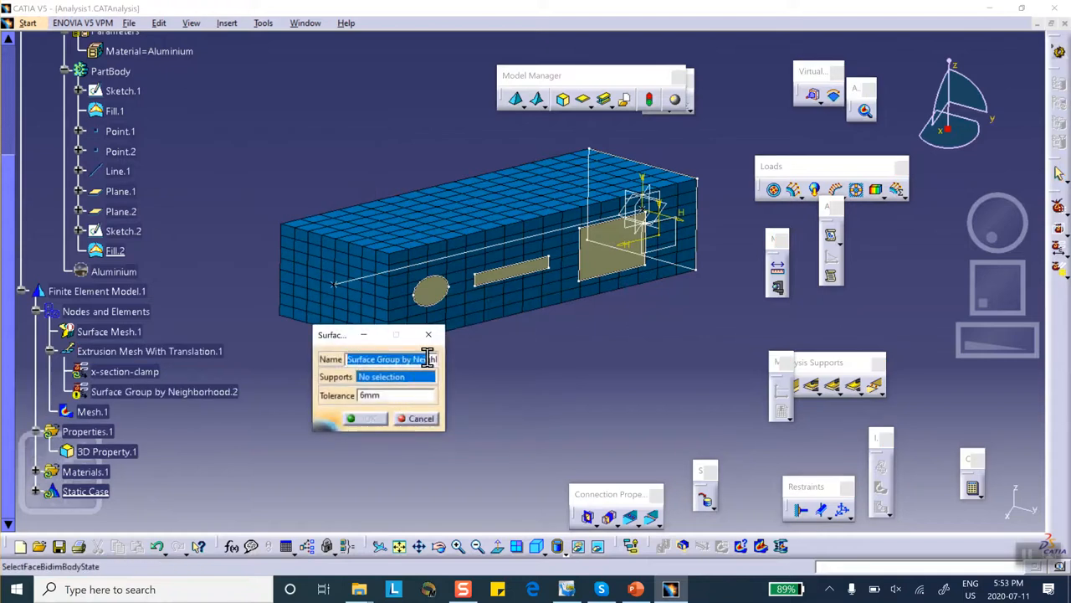
{"action": "type", "text": "circle"}
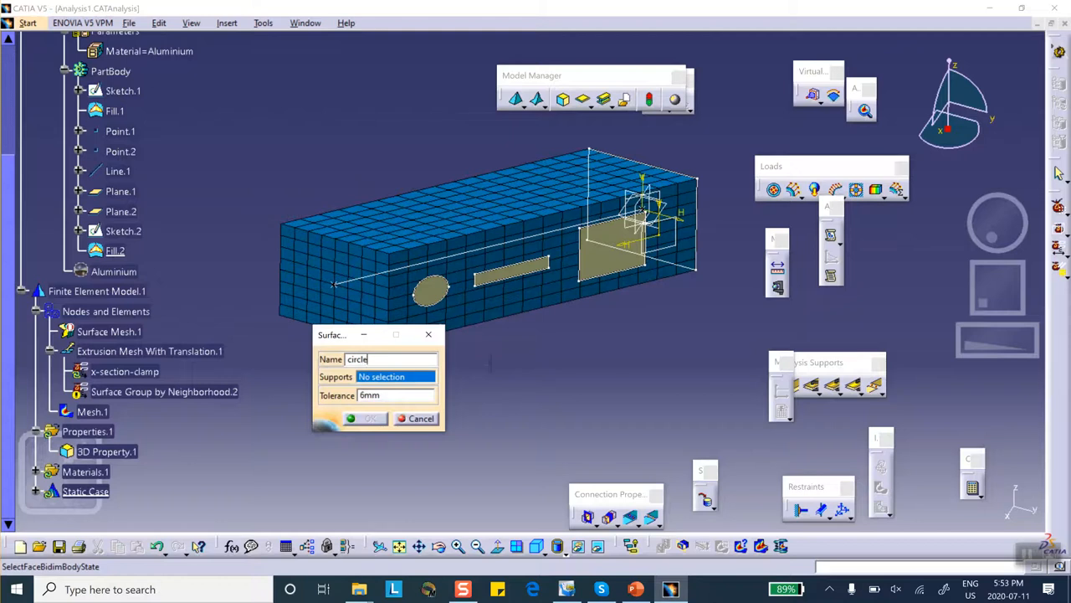
{"action": "type", "text": "-clamp"}
{"action": "left_click", "coordinate": [443, 297]}
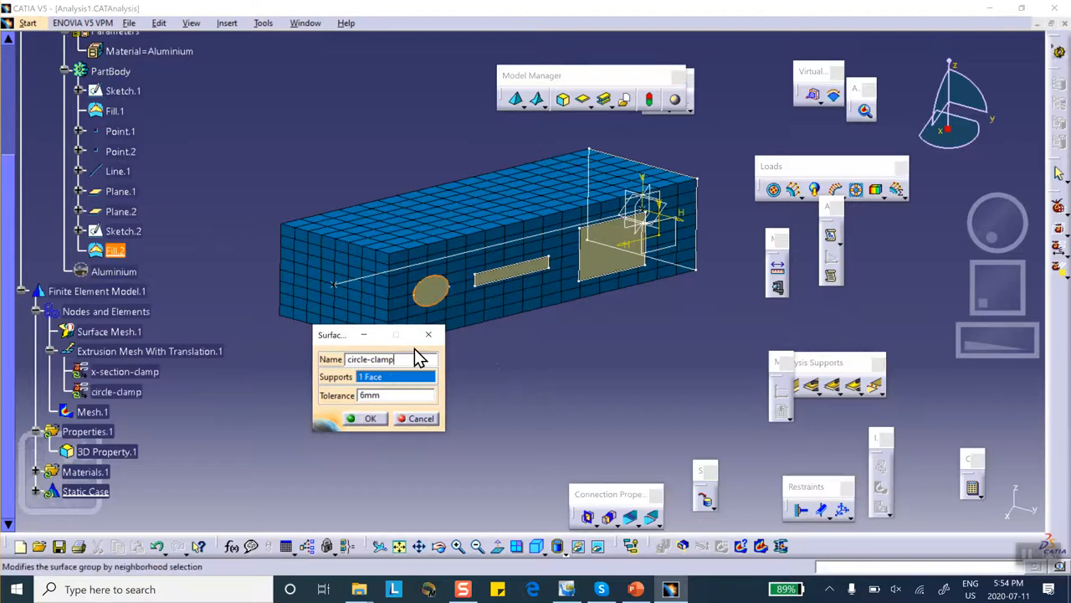
{"action": "left_click", "coordinate": [374, 416]}
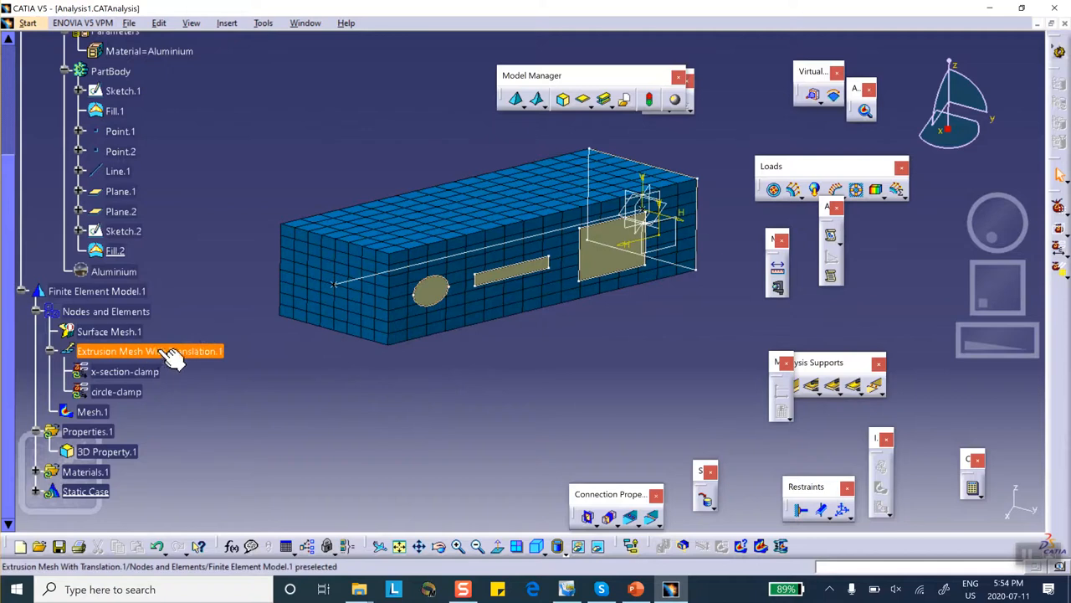
- Create a surface group by neighborhood named rectangle-force on the extrusion mesh, supported by the narrow rectangular face of Fill.2 with 6 mm tolerance
{"action": "right_click", "coordinate": [197, 351]}
{"action": "mouse_move", "coordinate": [268, 340]}
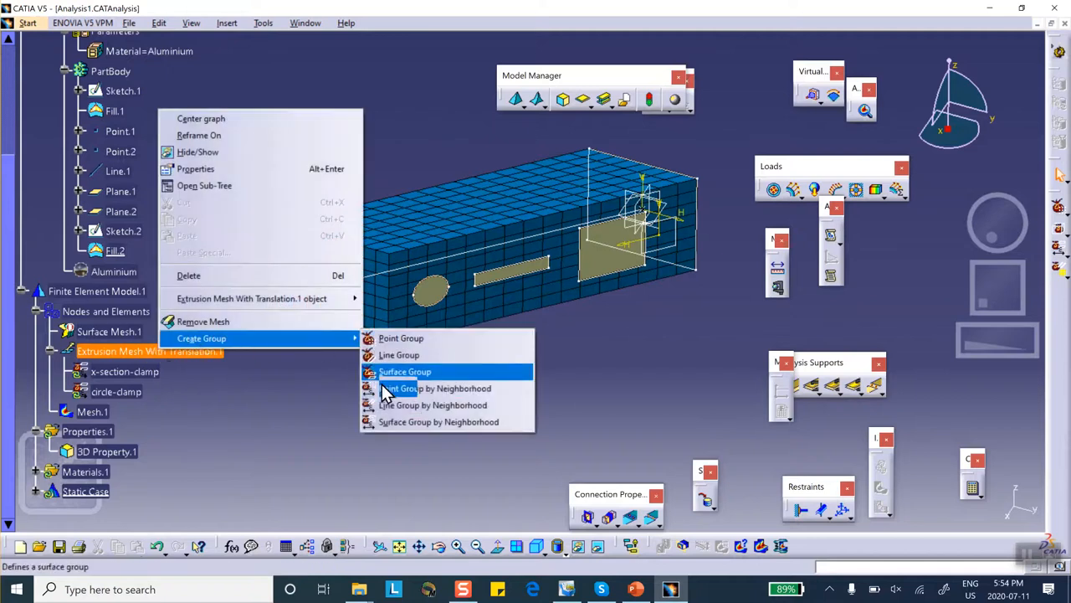
{"action": "left_click", "coordinate": [398, 422]}
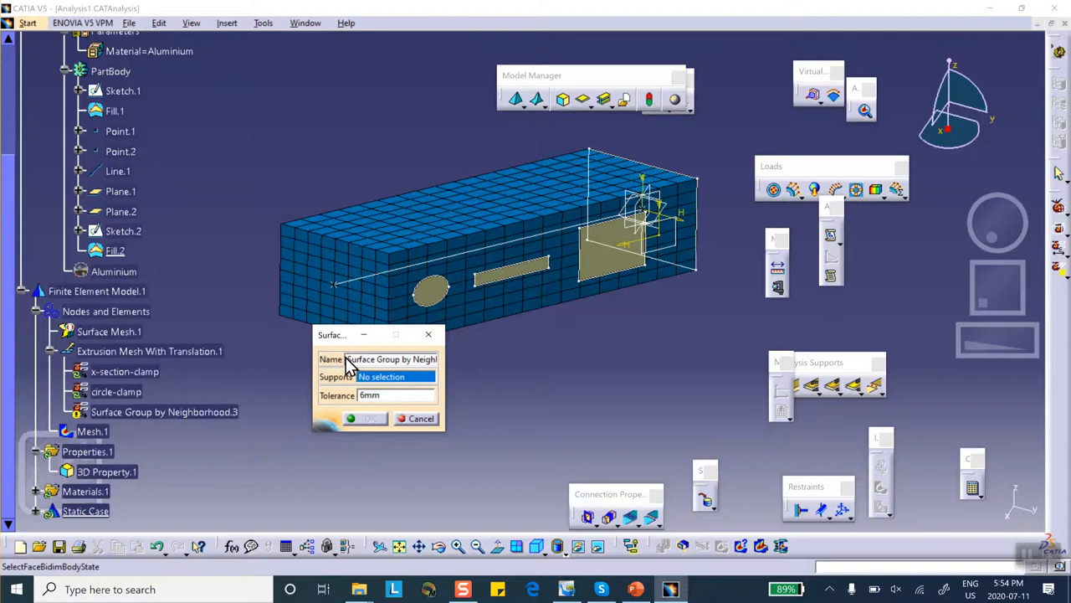
{"action": "left_click_drag", "start_coordinate": [352, 358], "coordinate": [514, 365]}
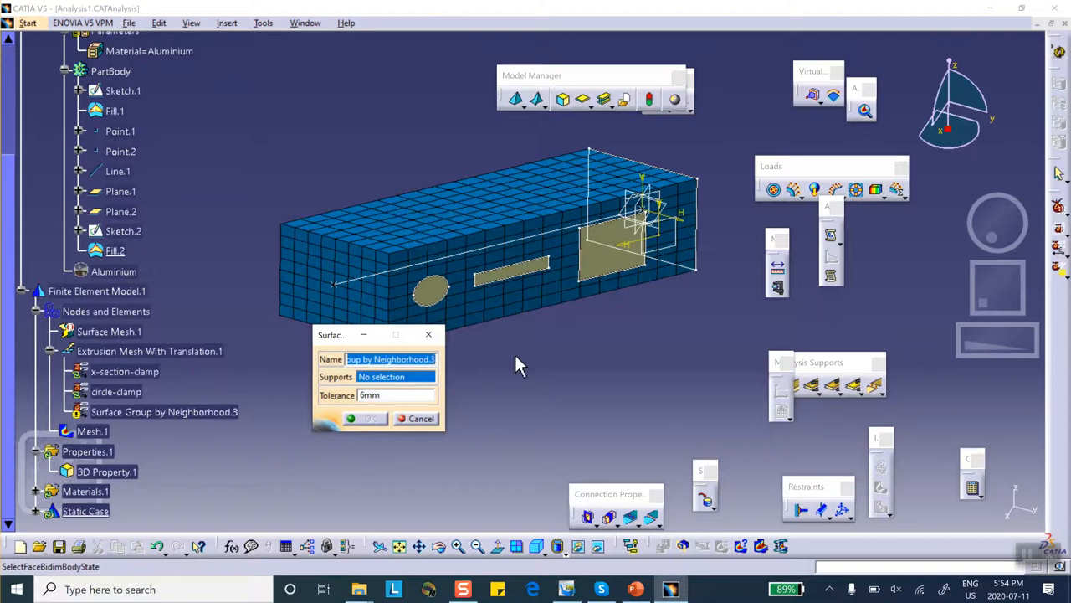
{"action": "type", "text": "rectang"}
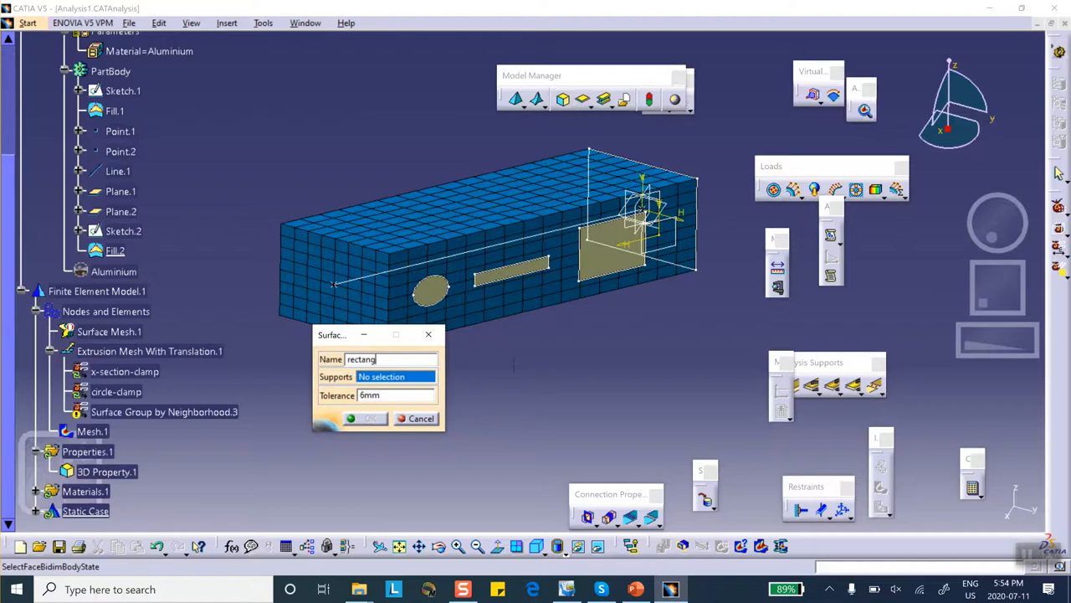
{"action": "type", "text": "le-forc"}
{"action": "left_click", "coordinate": [528, 278]}
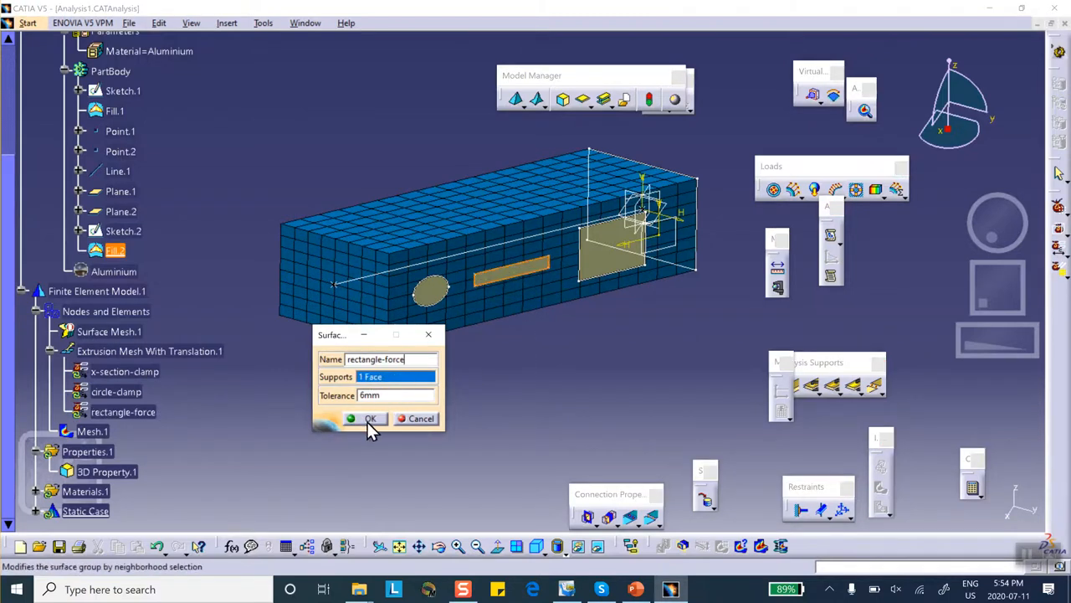
{"action": "left_click", "coordinate": [368, 420]}
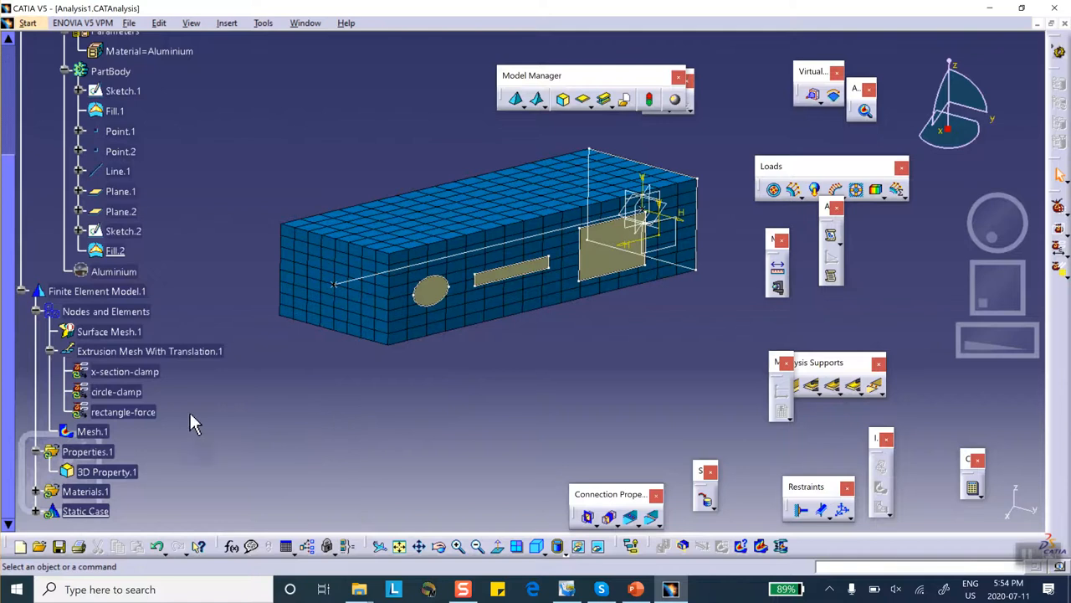
- Create a surface group by neighborhood named square-pressure on the extrusion mesh, supported by the large square face of Fill.2 with 6 mm tolerance
{"action": "right_click", "coordinate": [192, 355]}
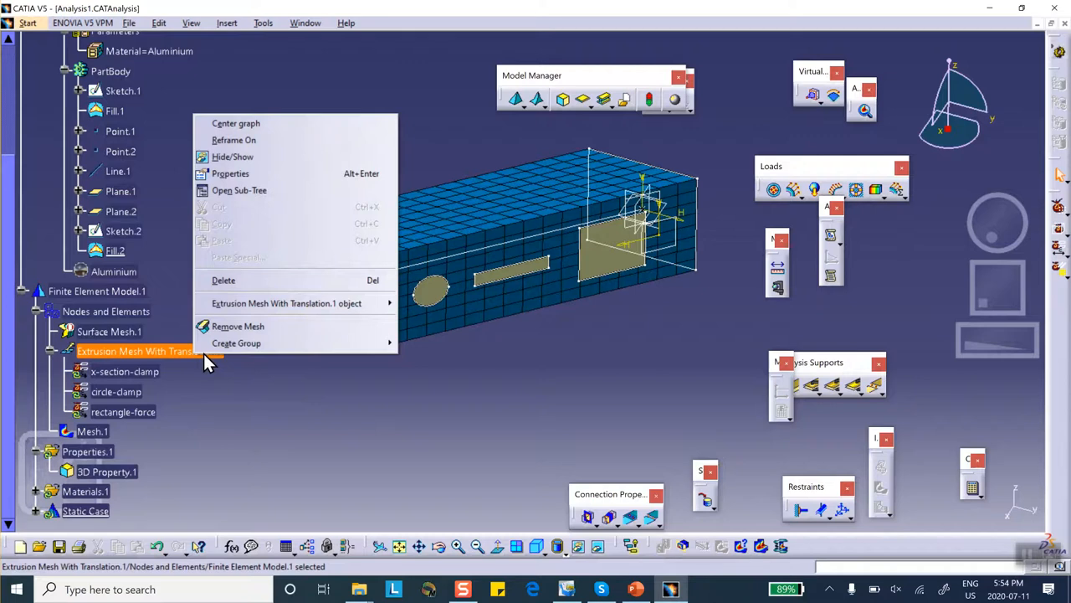
{"action": "mouse_move", "coordinate": [251, 344]}
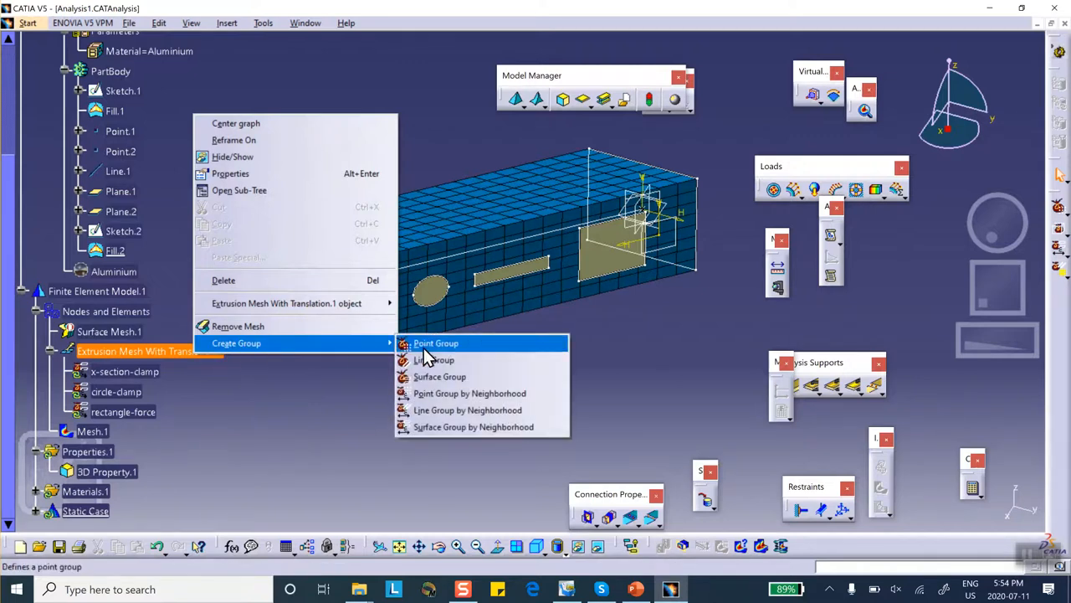
{"action": "left_click", "coordinate": [438, 429]}
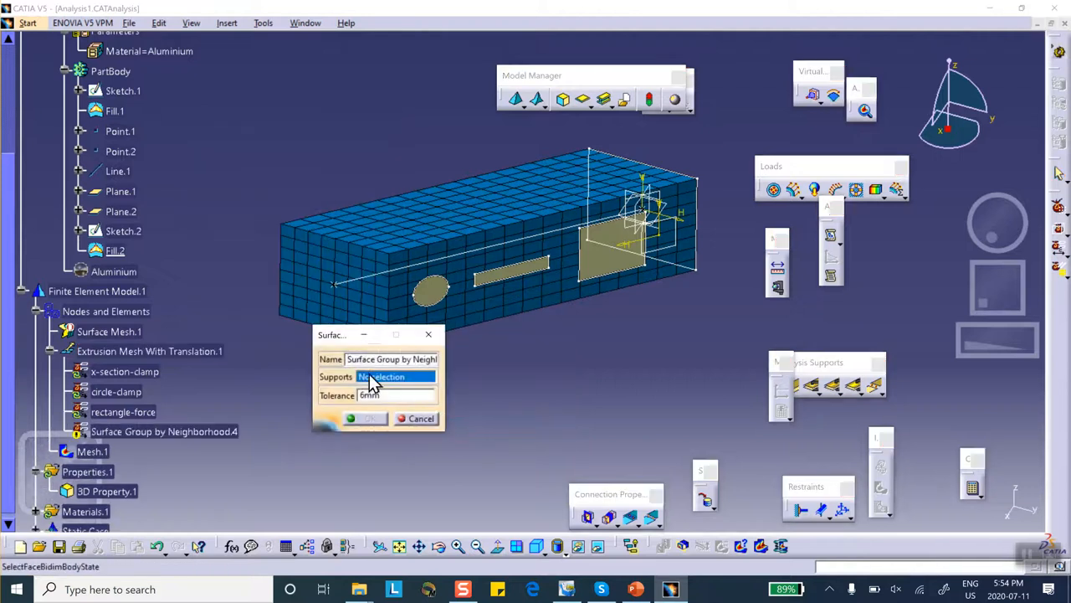
{"action": "left_click_drag", "start_coordinate": [349, 358], "coordinate": [524, 360]}
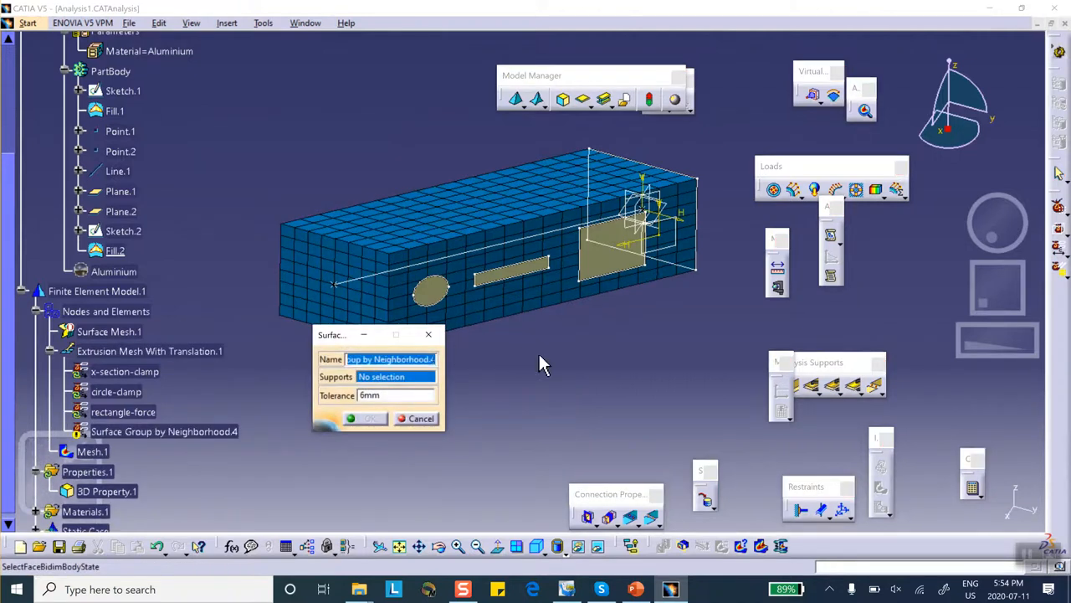
{"action": "type", "text": "squar"}
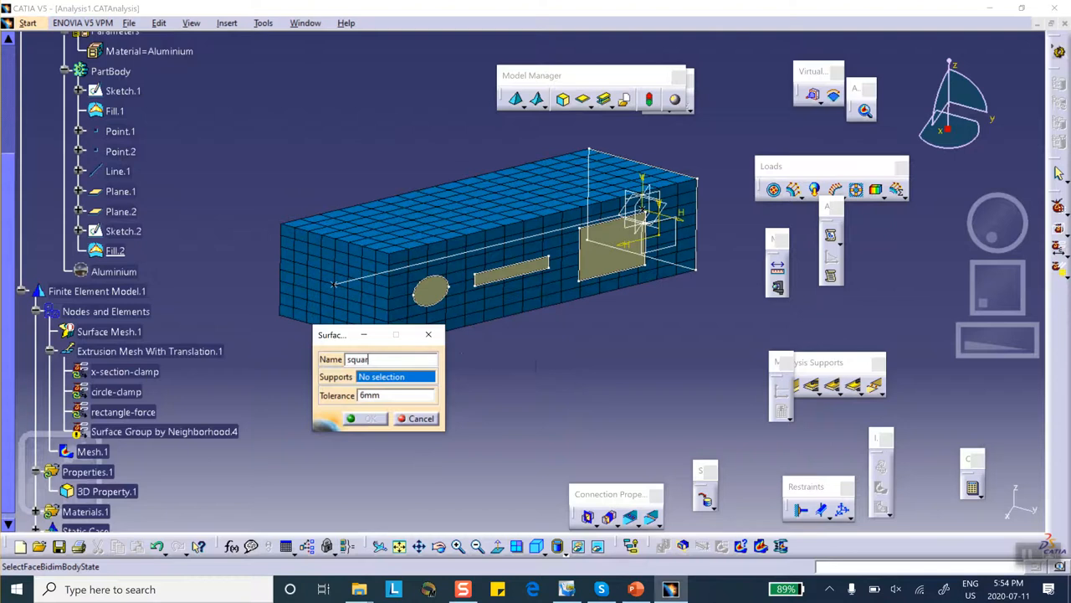
{"action": "type", "text": "e-pressure"}
{"action": "left_click", "coordinate": [621, 271]}
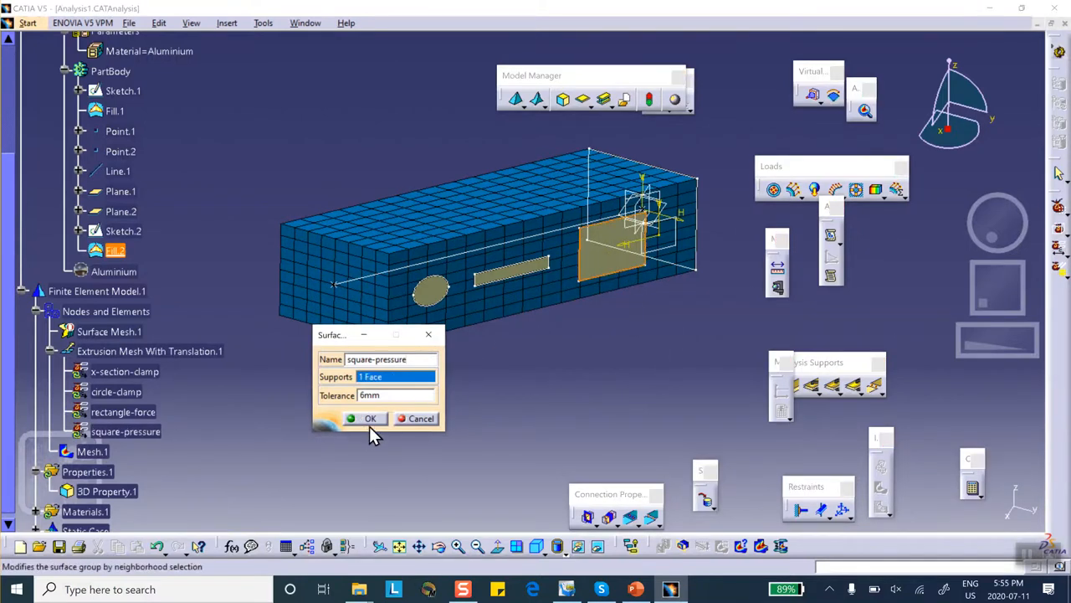
{"action": "left_click", "coordinate": [371, 422]}
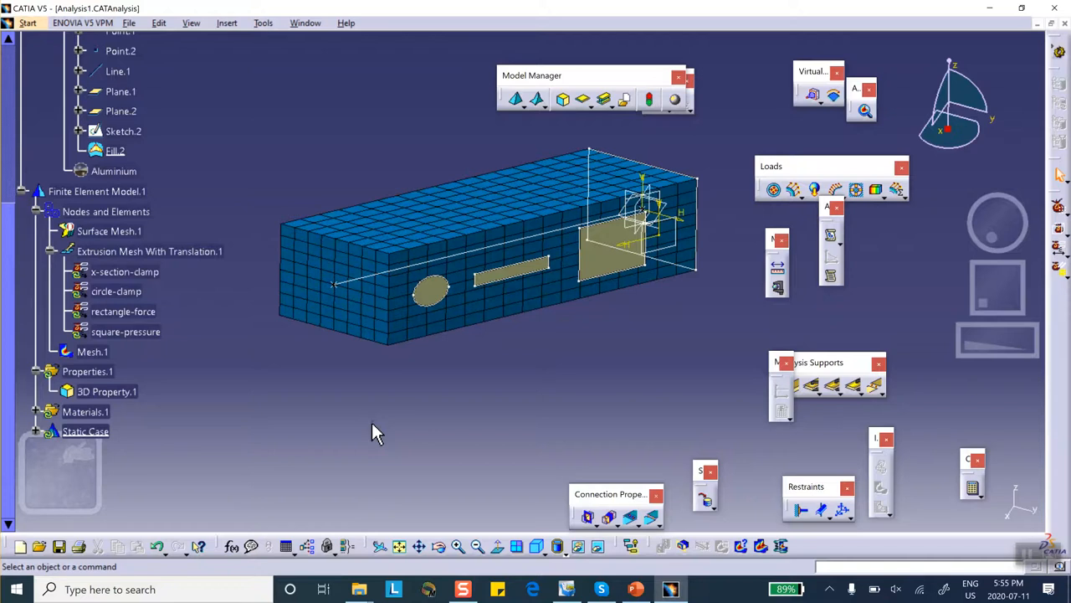
{"action": "right_click", "coordinate": [156, 251]}
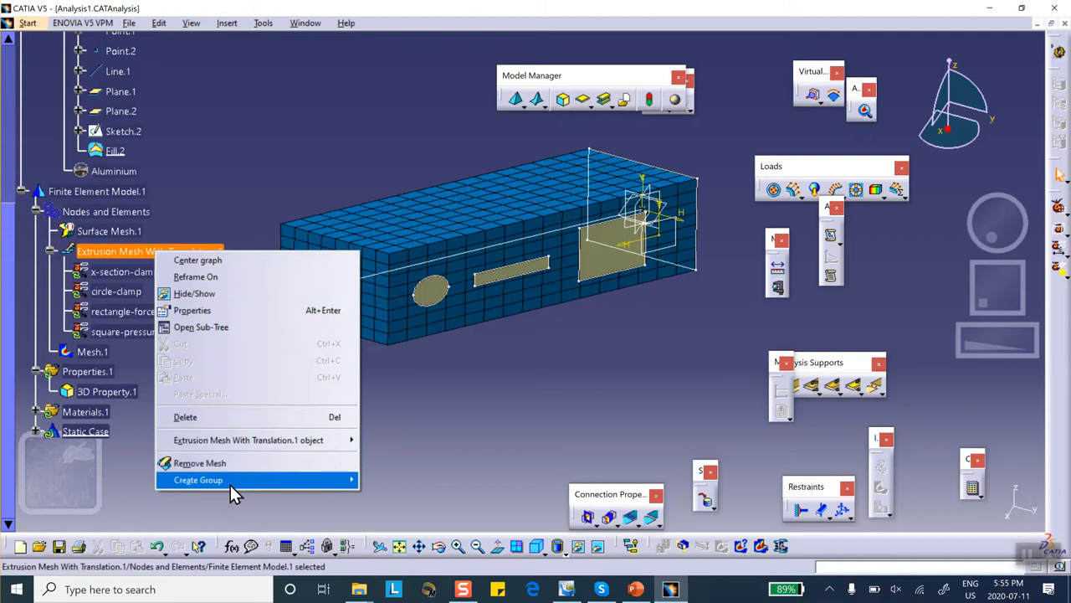
{"action": "mouse_move", "coordinate": [230, 485]}
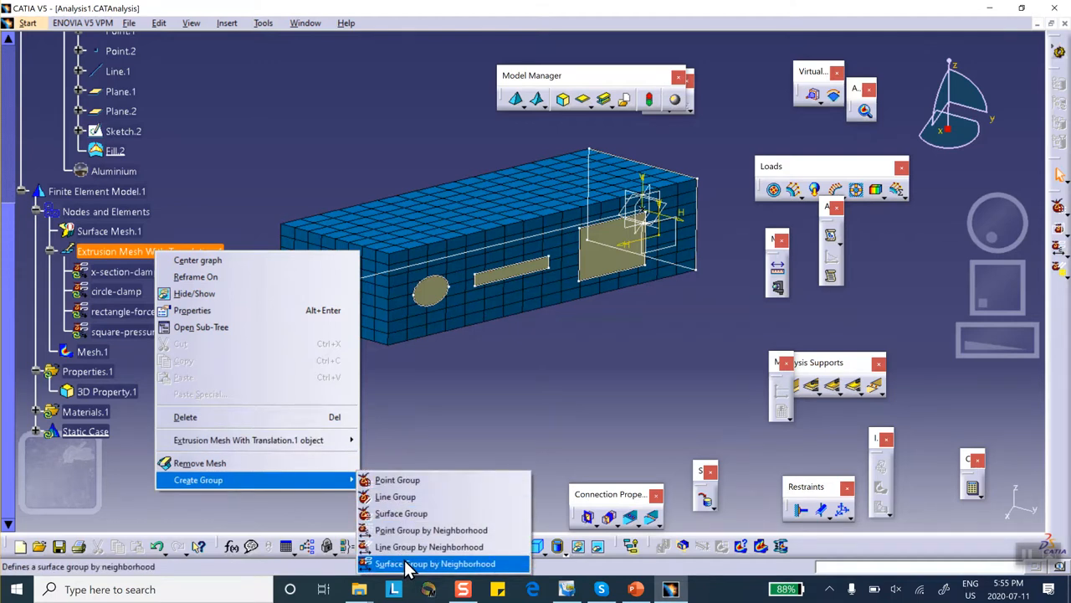
{"action": "left_click", "coordinate": [420, 480]}
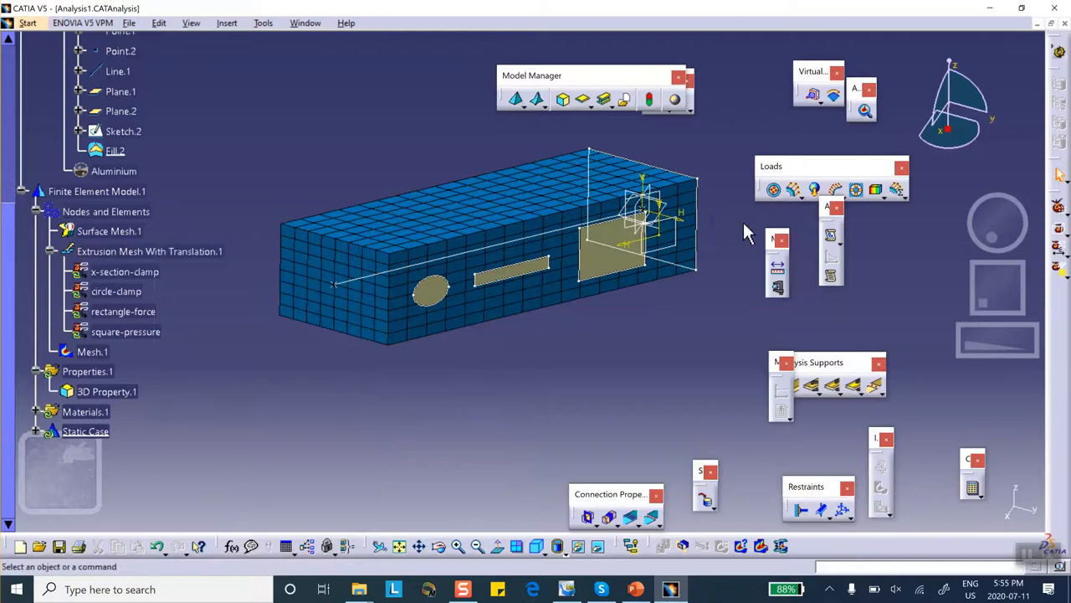
- Apply one clamp restraint to the x-section-clamp group and another to the circle-clamp group
{"action": "left_click", "coordinate": [799, 513]}
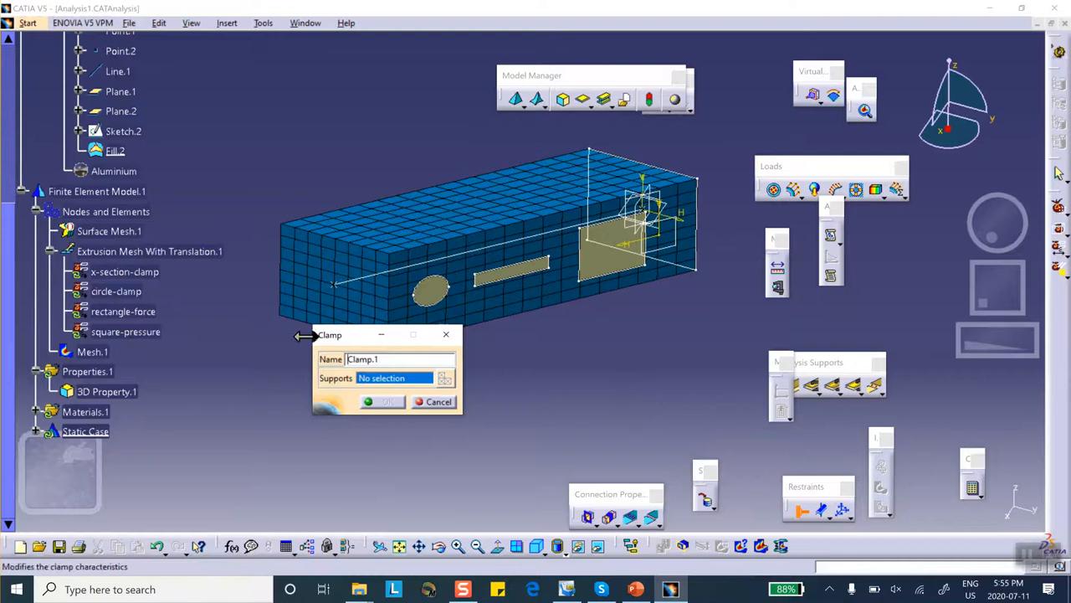
{"action": "left_click", "coordinate": [158, 276]}
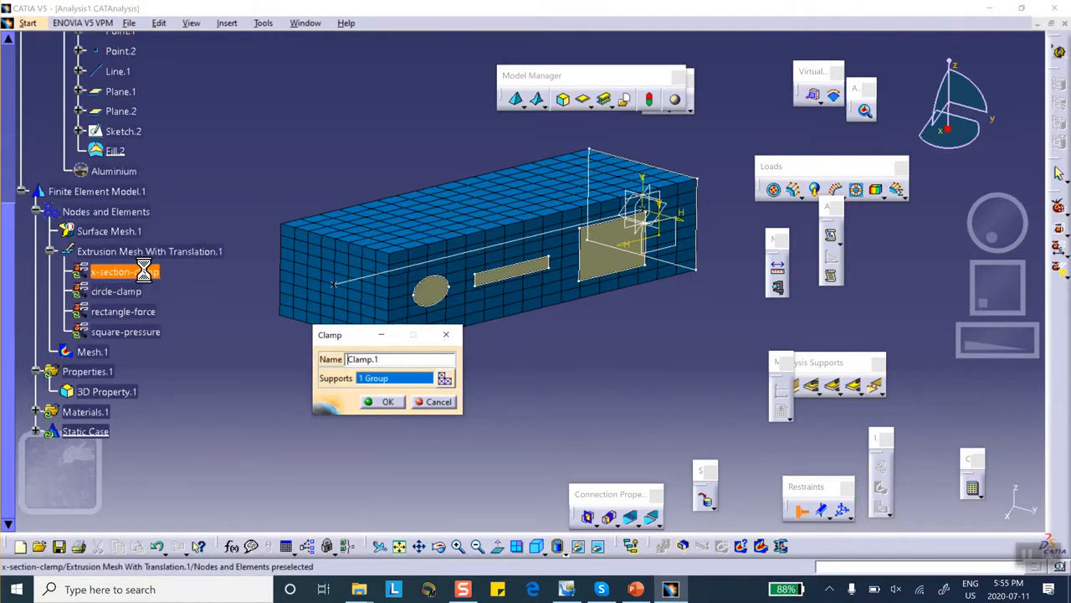
{"action": "left_click", "coordinate": [387, 402]}
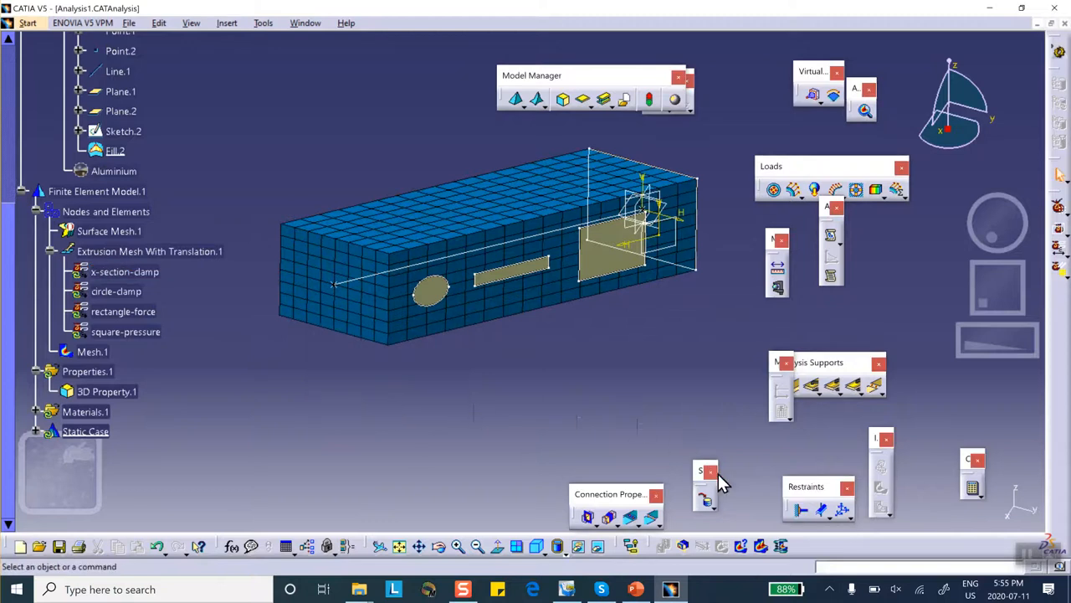
{"action": "left_click", "coordinate": [800, 509]}
{"action": "left_click", "coordinate": [144, 290]}
{"action": "left_click", "coordinate": [388, 402]}
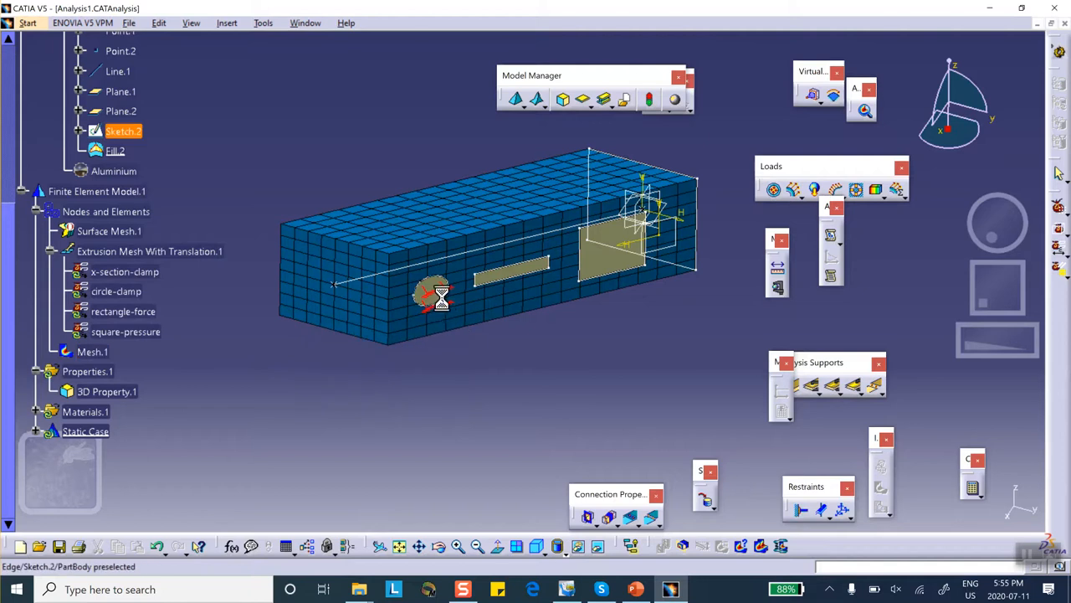
- Apply a distributed force of -500 N along Y to the rectangle-force group in the global axis system
{"action": "middle_click_drag", "start_coordinate": [680, 329], "coordinate": [668, 295]}
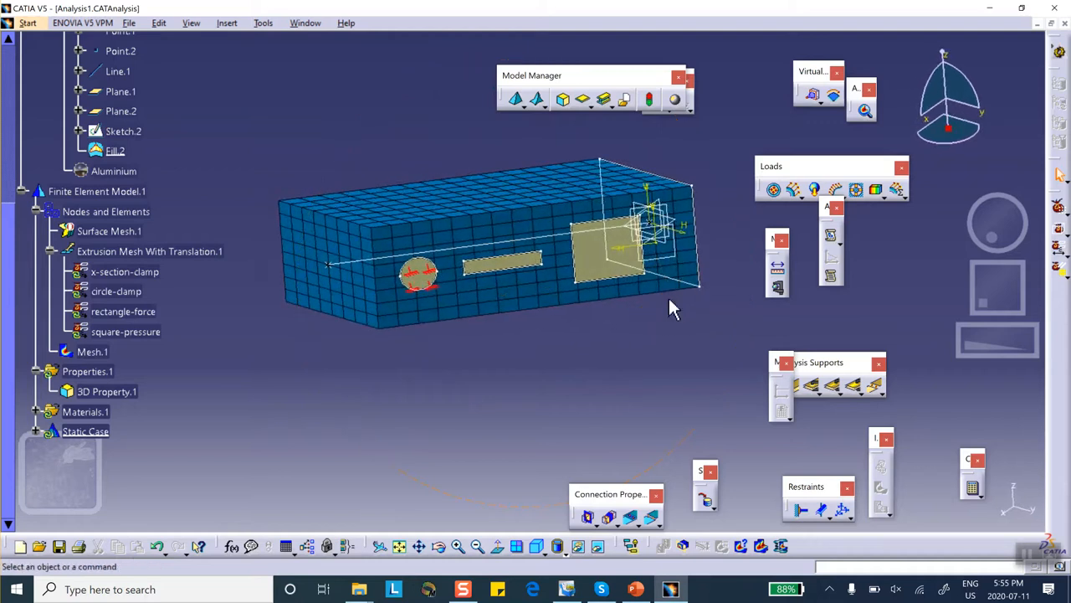
{"action": "left_click", "coordinate": [794, 192]}
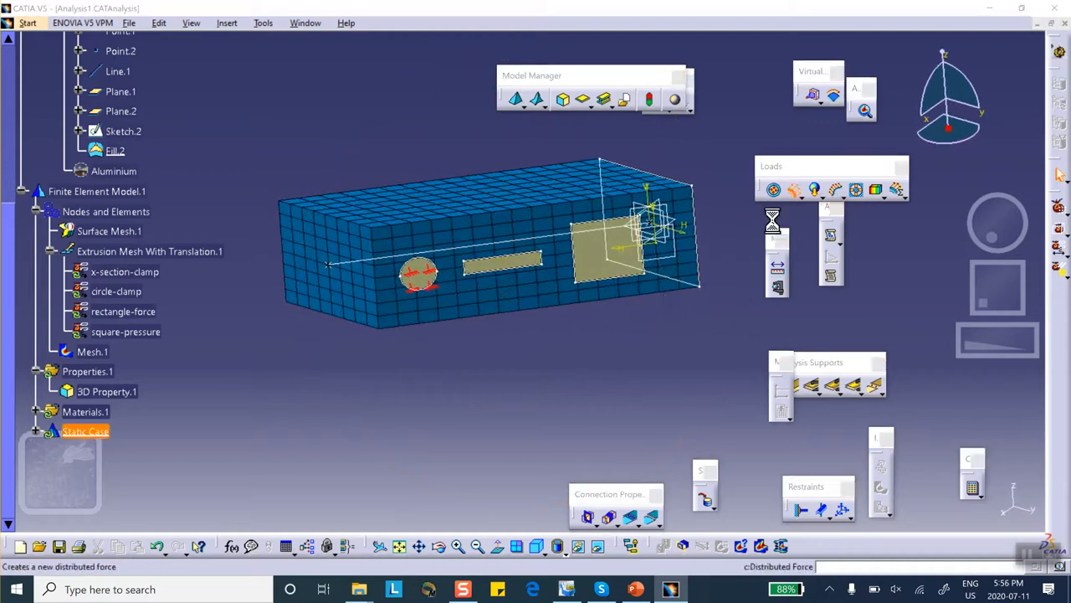
{"action": "left_click", "coordinate": [146, 312]}
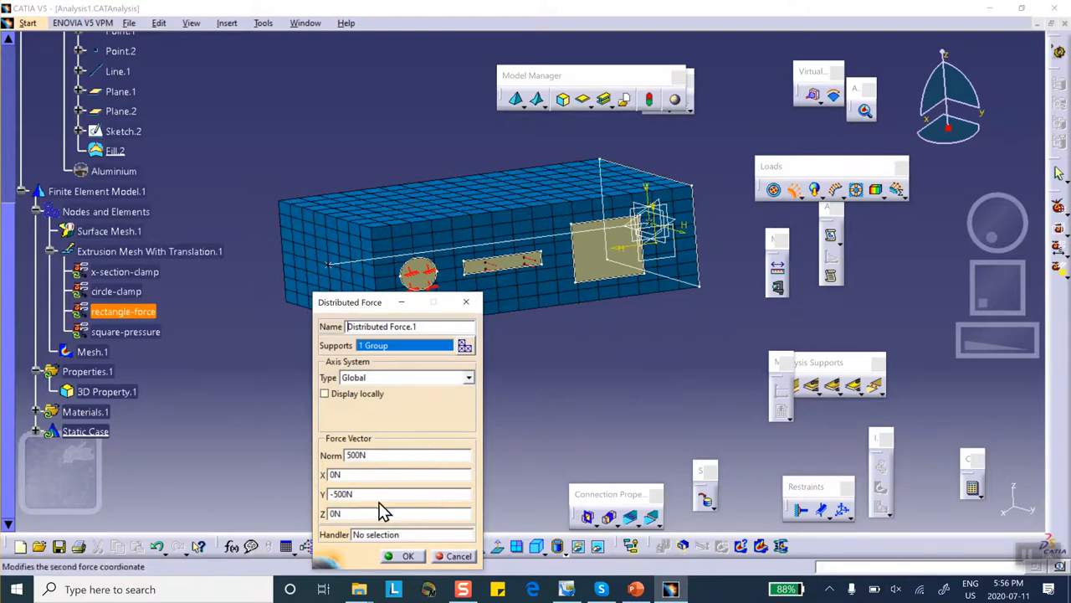
{"action": "left_click", "coordinate": [406, 556]}
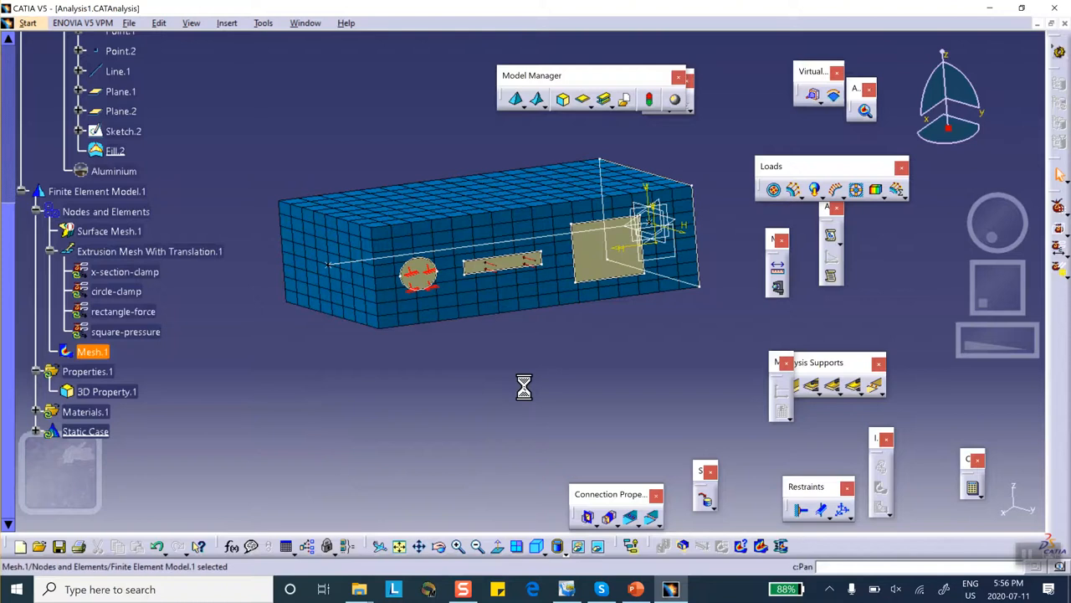
- Apply a pressure load of 500 kPa to the square-pressure group
{"action": "middle_click_drag", "start_coordinate": [524, 336], "coordinate": [493, 333], "text": "ctrl"}
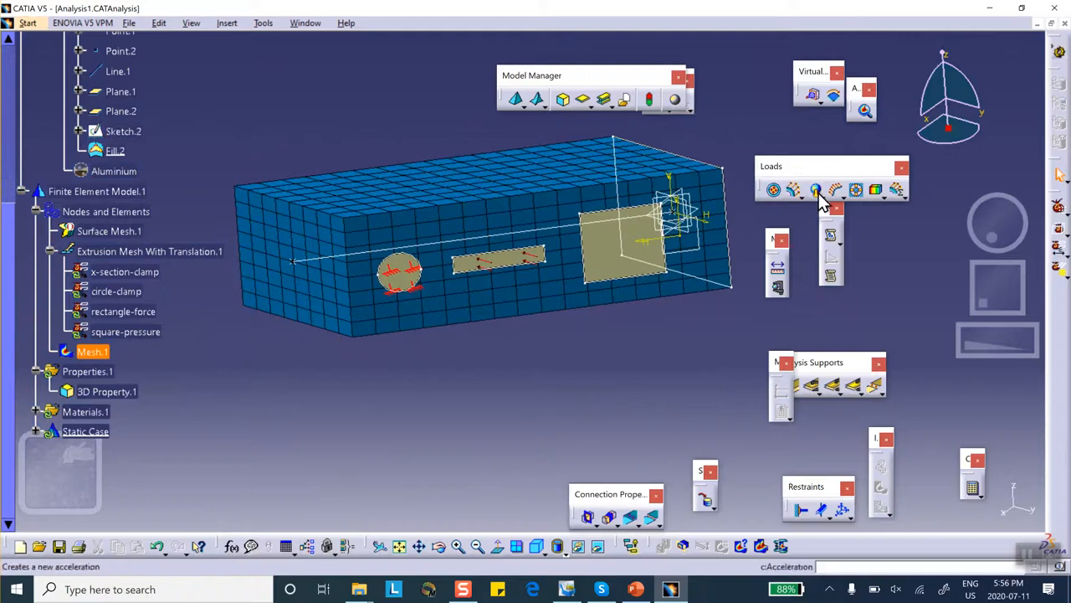
{"action": "left_click", "coordinate": [772, 190]}
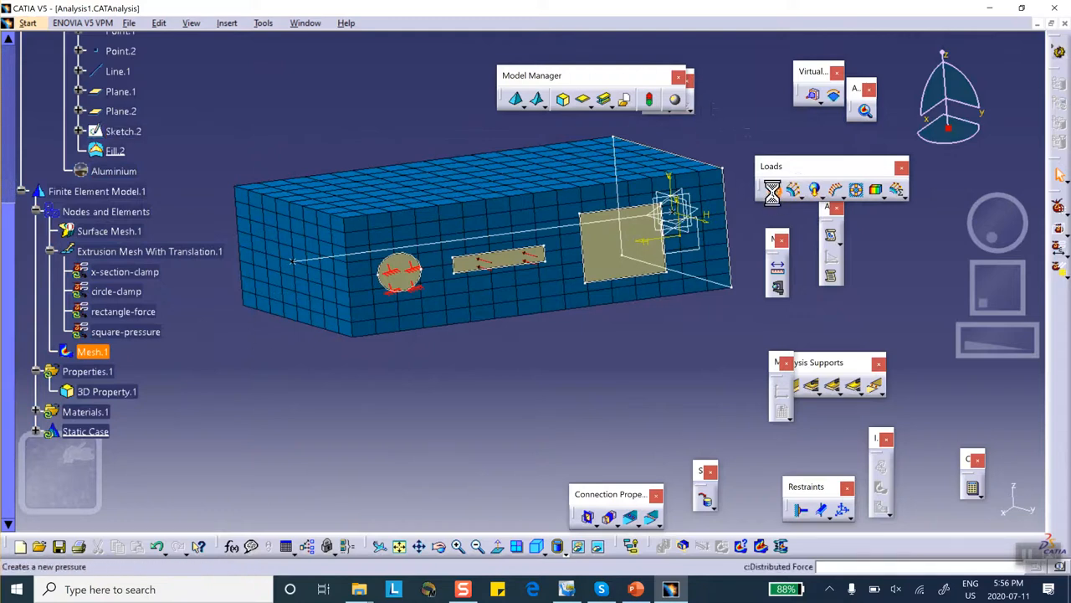
{"action": "left_click", "coordinate": [134, 333]}
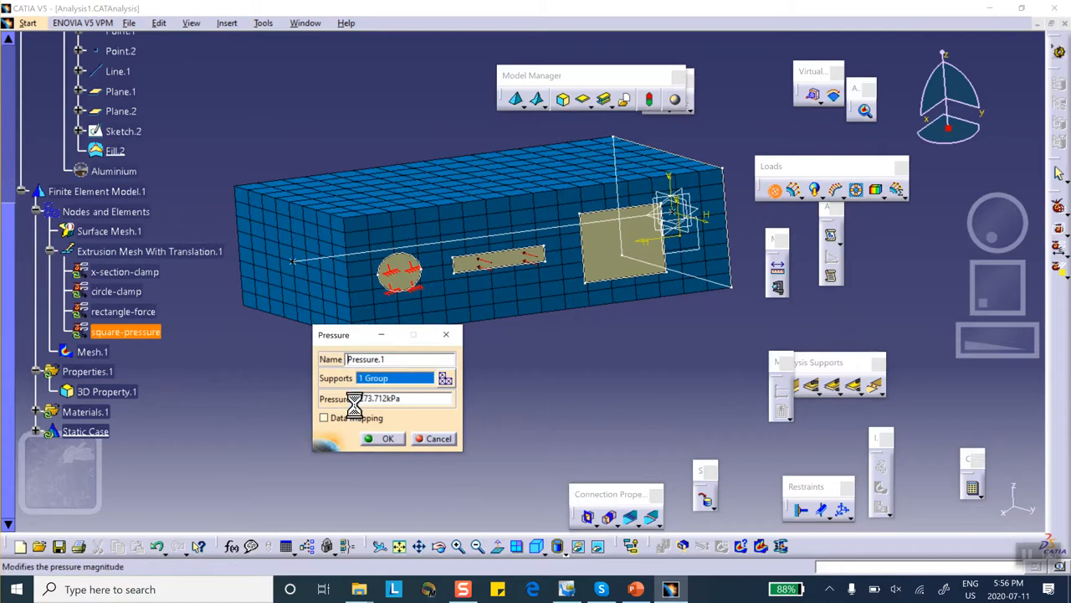
{"action": "double_click", "coordinate": [399, 398]}
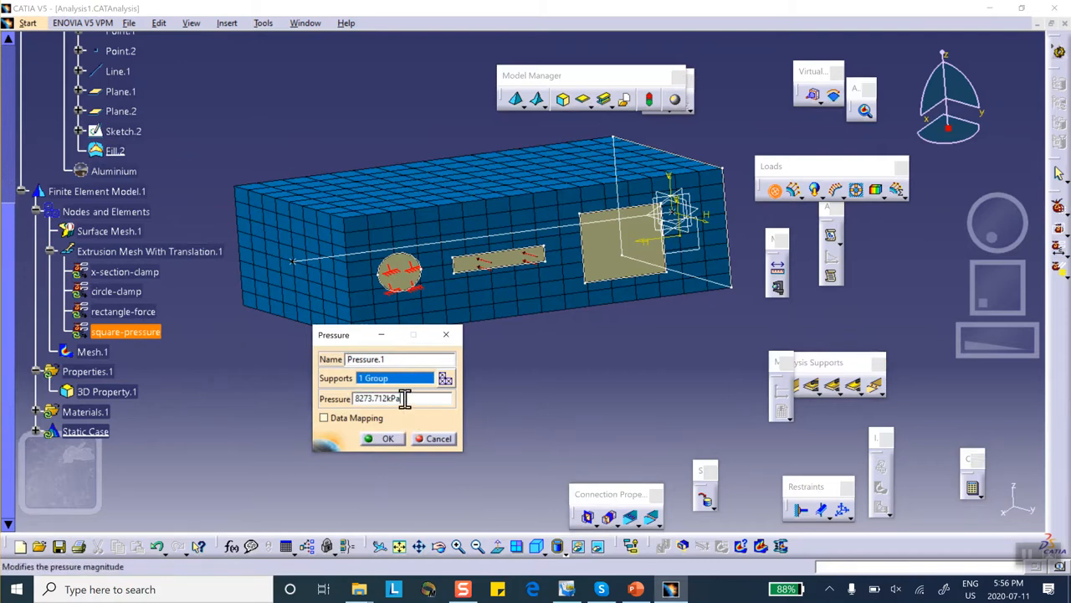
{"action": "left_click_drag", "start_coordinate": [405, 398], "coordinate": [328, 398]}
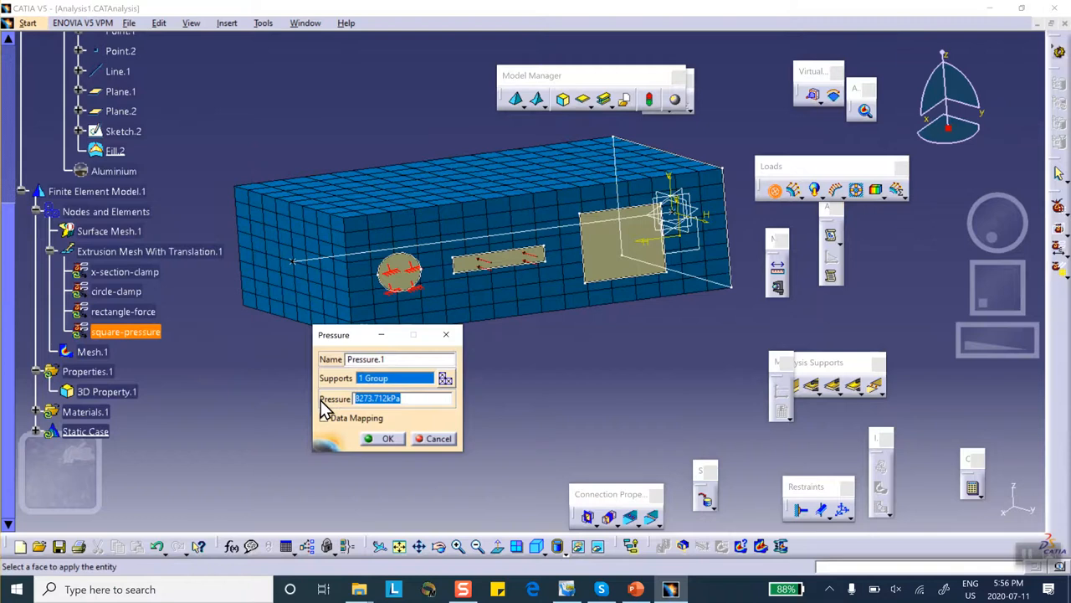
{"action": "type", "text": "5"}
{"action": "type", "text": "00kPa"}
{"action": "left_click", "coordinate": [387, 437]}
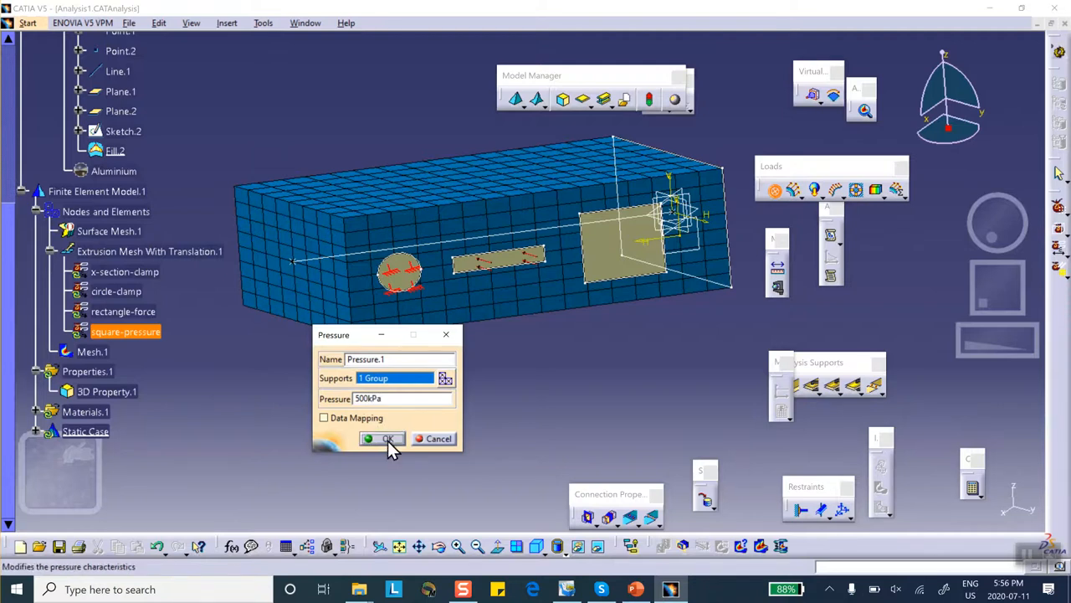
- Save the analysis and compute the complete static case with the All option, accepting the resource estimate
{"action": "middle_click_drag", "start_coordinate": [553, 377], "coordinate": [502, 293]}
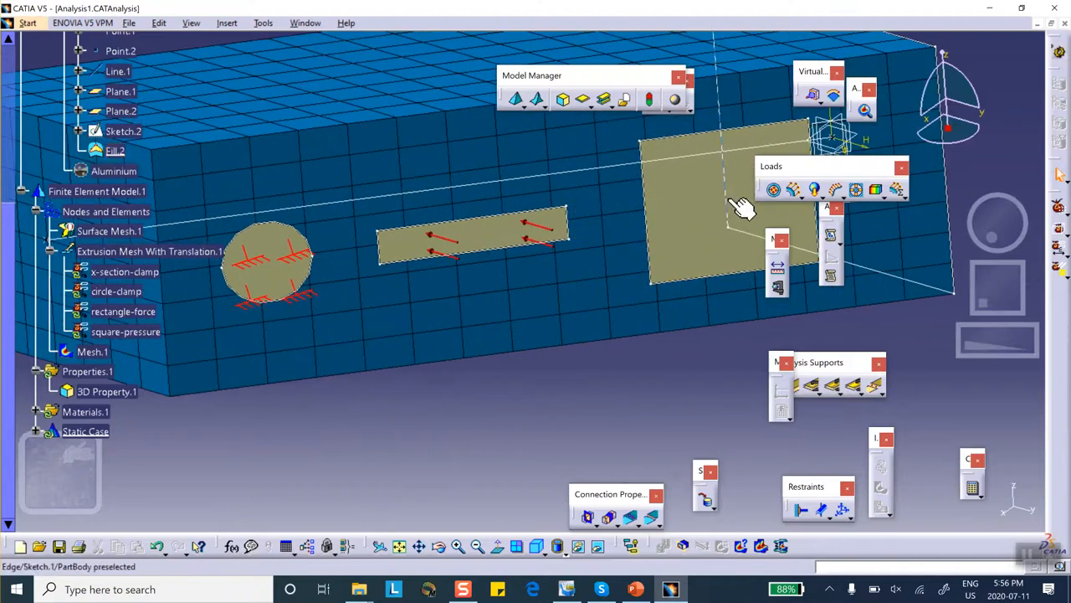
{"action": "middle_click_drag", "start_coordinate": [525, 241], "coordinate": [531, 340]}
{"action": "left_click", "coordinate": [59, 546]}
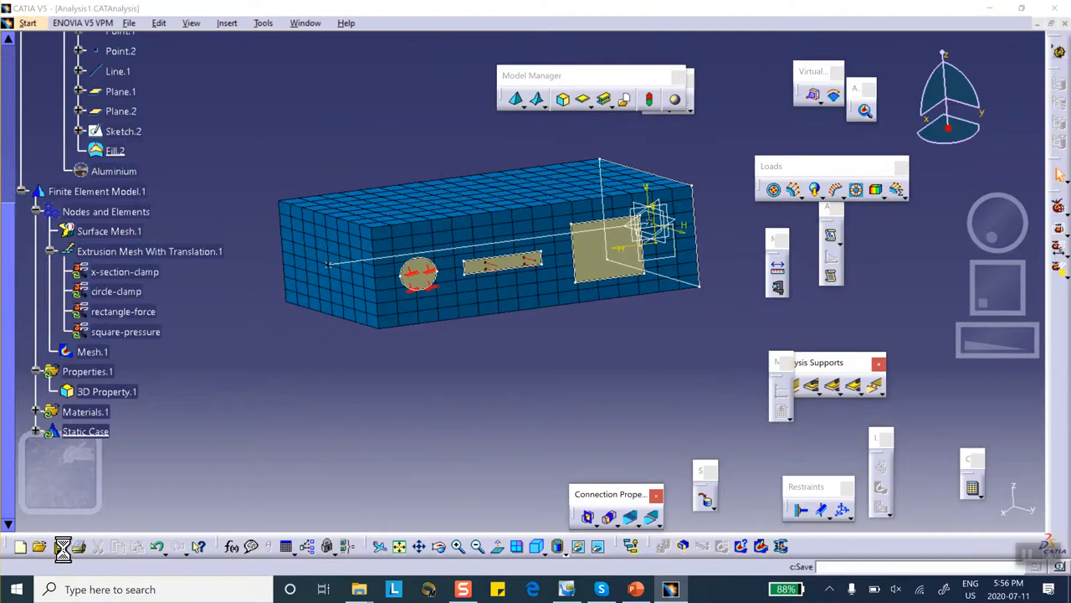
{"action": "left_click", "coordinate": [553, 330]}
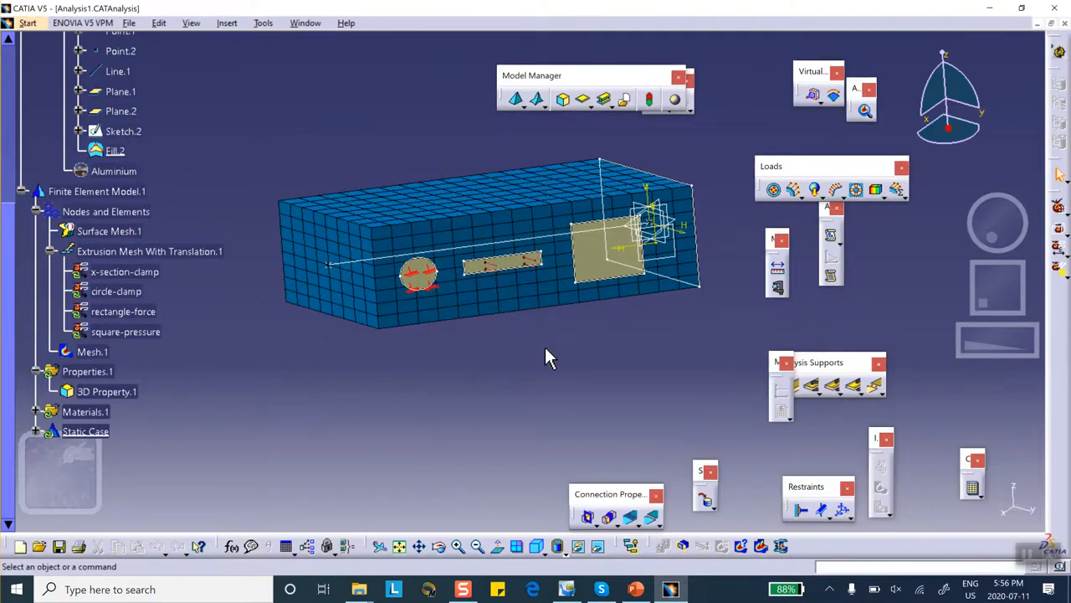
{"action": "middle_click_drag", "start_coordinate": [559, 337], "coordinate": [647, 342]}
{"action": "middle_click_drag", "start_coordinate": [560, 318], "coordinate": [559, 330]}
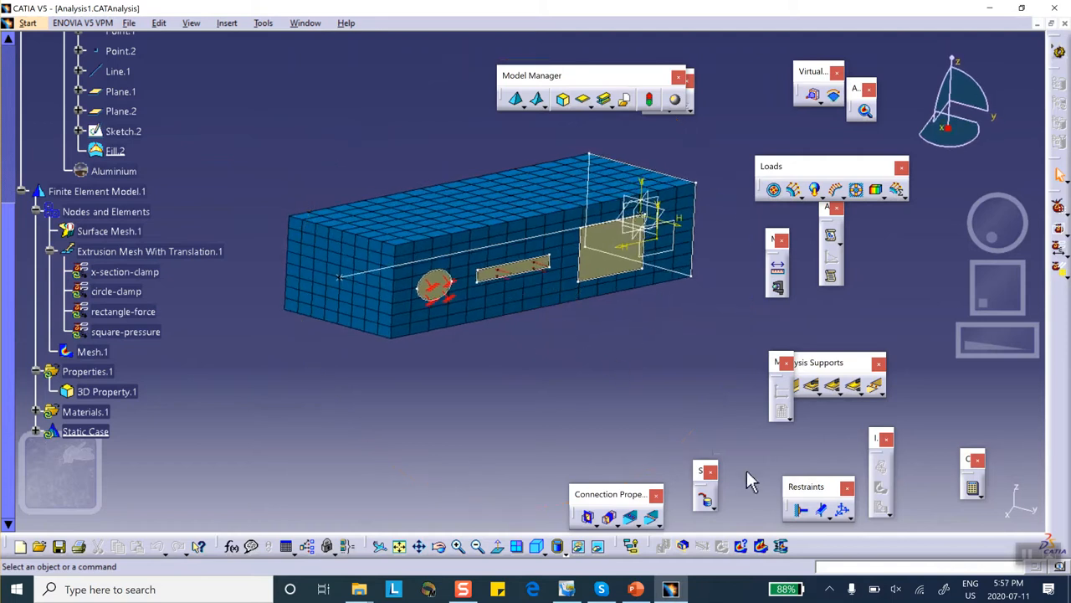
{"action": "left_click", "coordinate": [974, 489]}
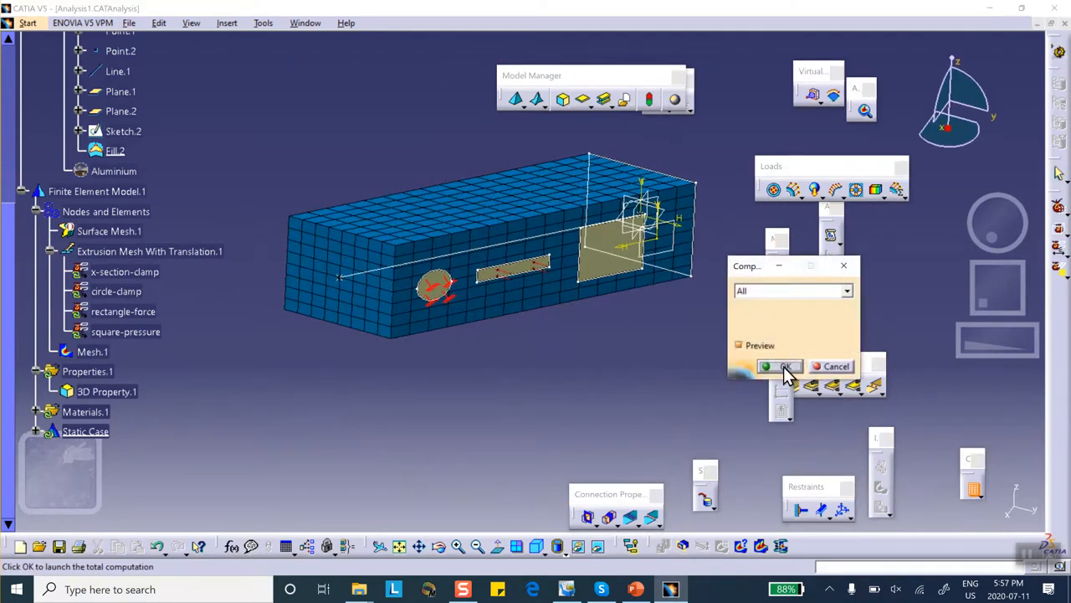
{"action": "left_click", "coordinate": [778, 366]}
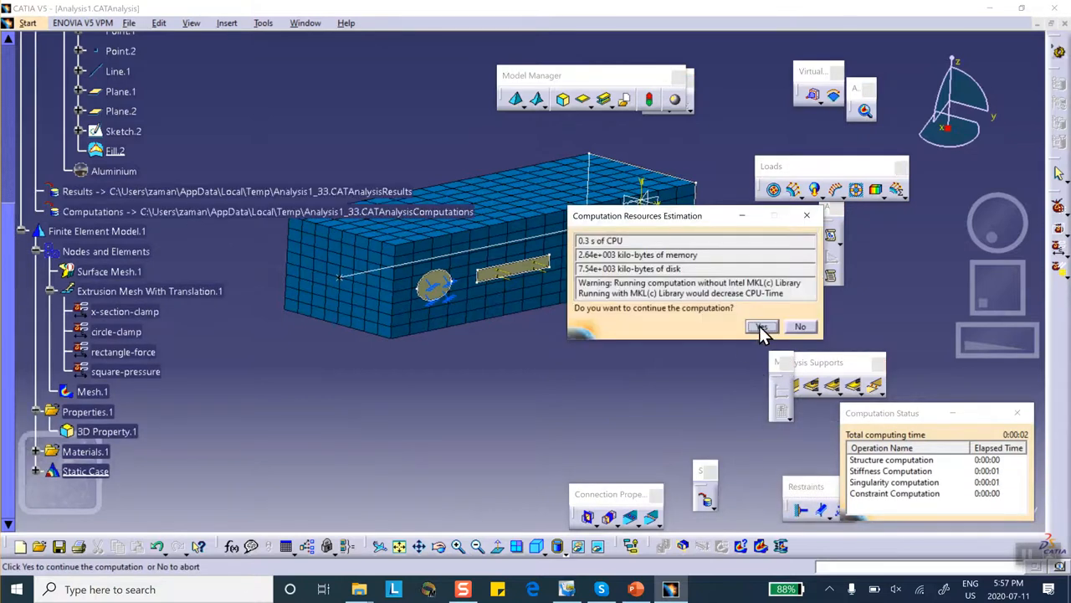
{"action": "left_click", "coordinate": [761, 328]}
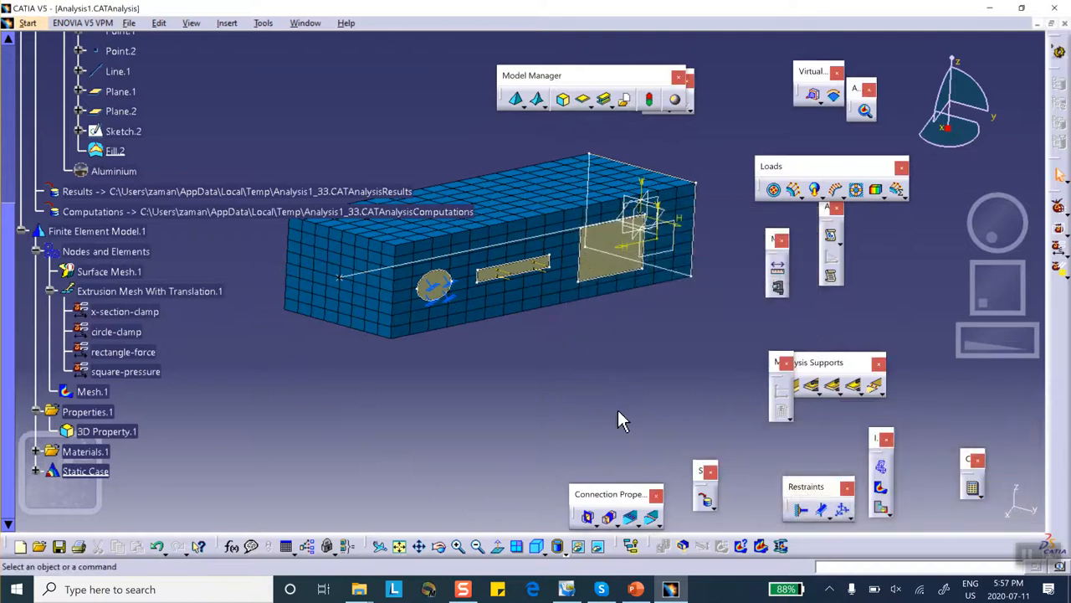
- Switch to the PowerPoint presentation, review the slides on applying restraints and loads and on post-processing, and return to CATIA
{"action": "left_click", "coordinate": [636, 589]}
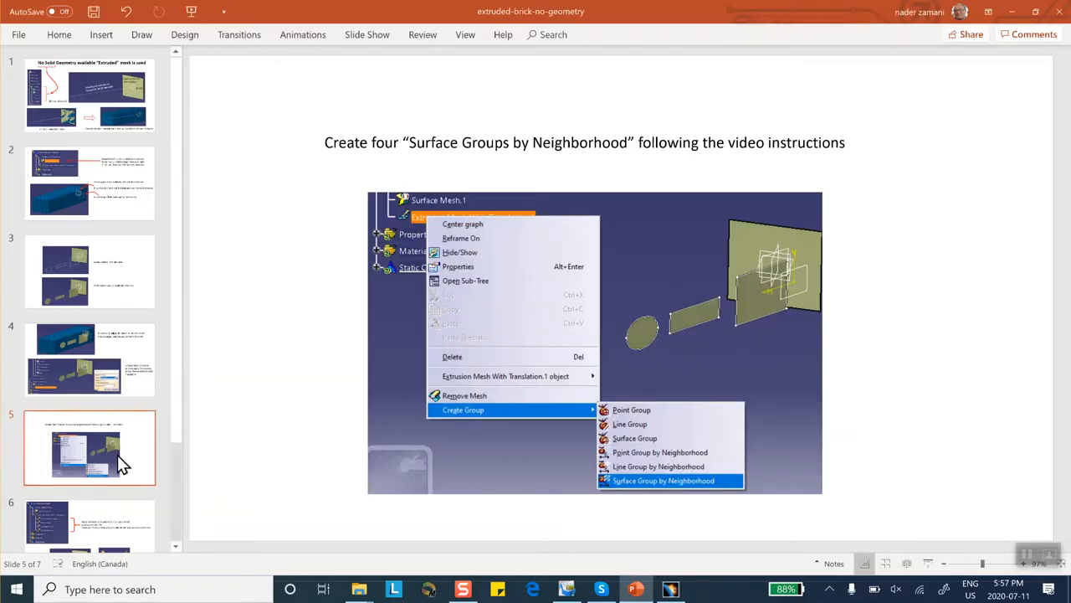
{"action": "left_click", "coordinate": [117, 517]}
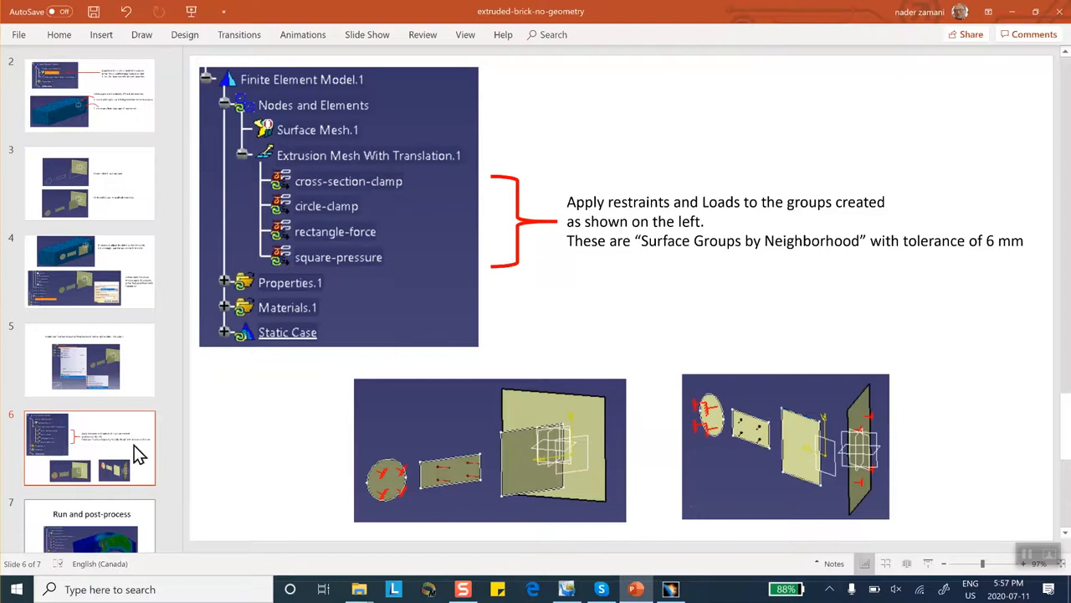
{"action": "scroll", "coordinate": [95, 466], "scroll_direction": "down", "scroll_amount": 1}
{"action": "left_click", "coordinate": [100, 487]}
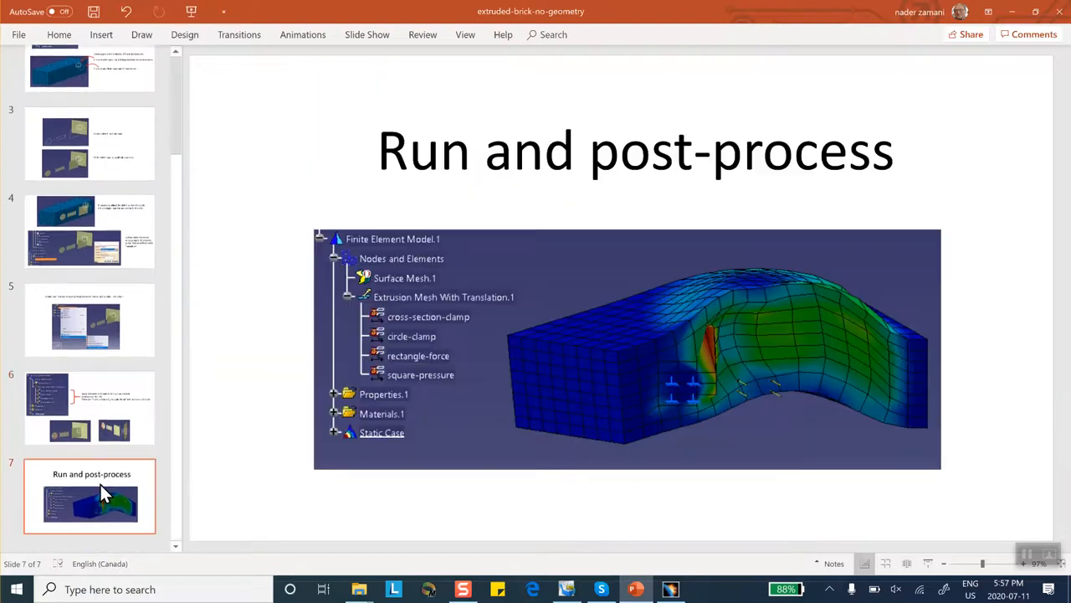
{"action": "left_click", "coordinate": [1010, 13]}
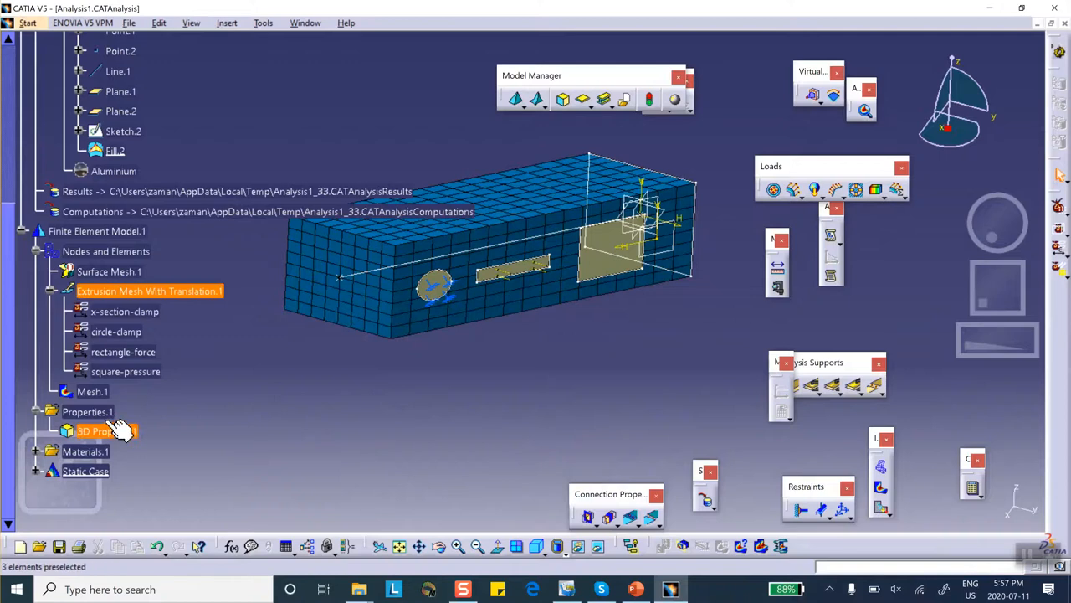
- Generate the Von Mises stress image of the static solution and display it in Shading with Material mode
{"action": "scroll", "coordinate": [154, 397], "scroll_direction": "down", "scroll_amount": 2}
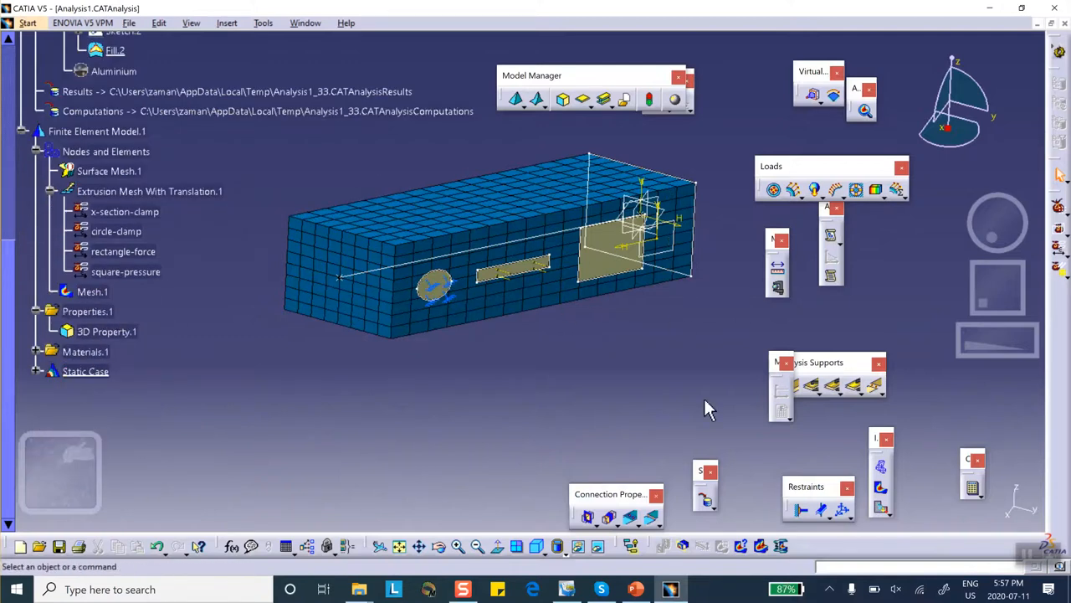
{"action": "left_click", "coordinate": [880, 491]}
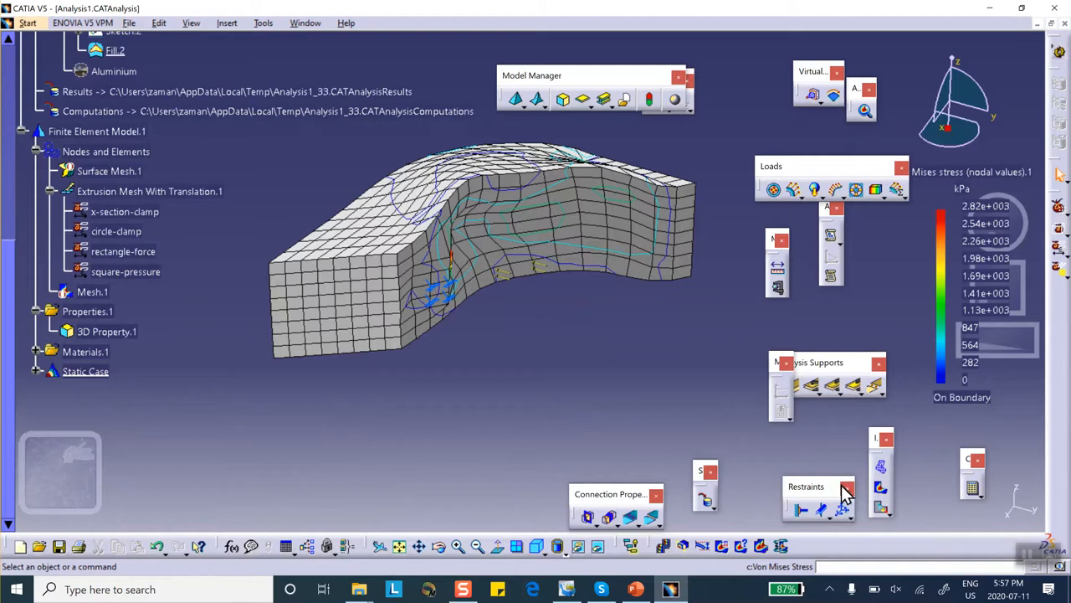
{"action": "left_click", "coordinate": [565, 552]}
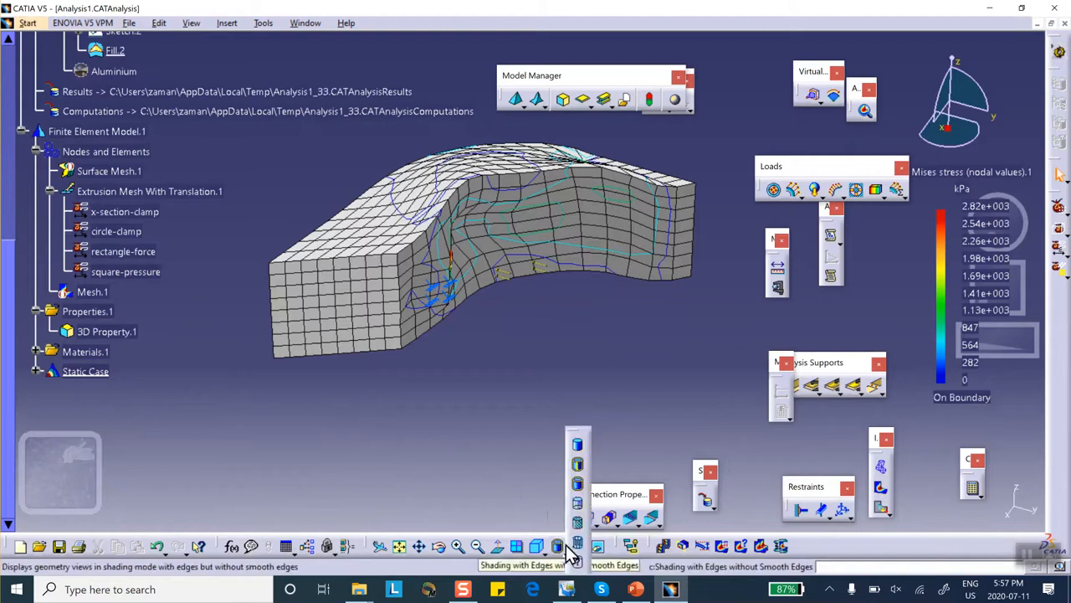
{"action": "left_click", "coordinate": [577, 525]}
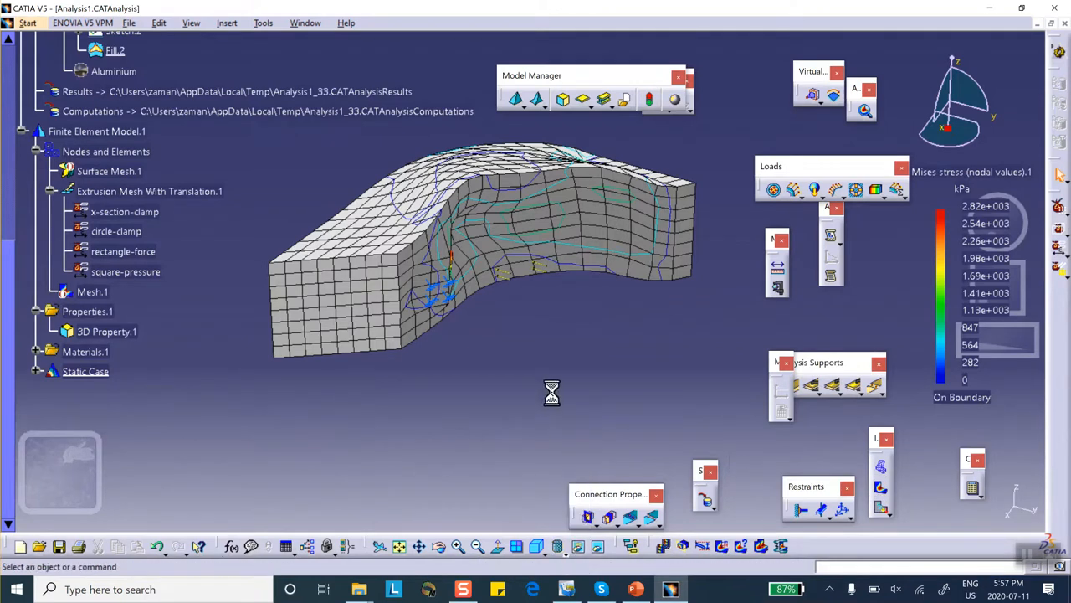
{"action": "middle_click_drag", "start_coordinate": [583, 345], "coordinate": [566, 378]}
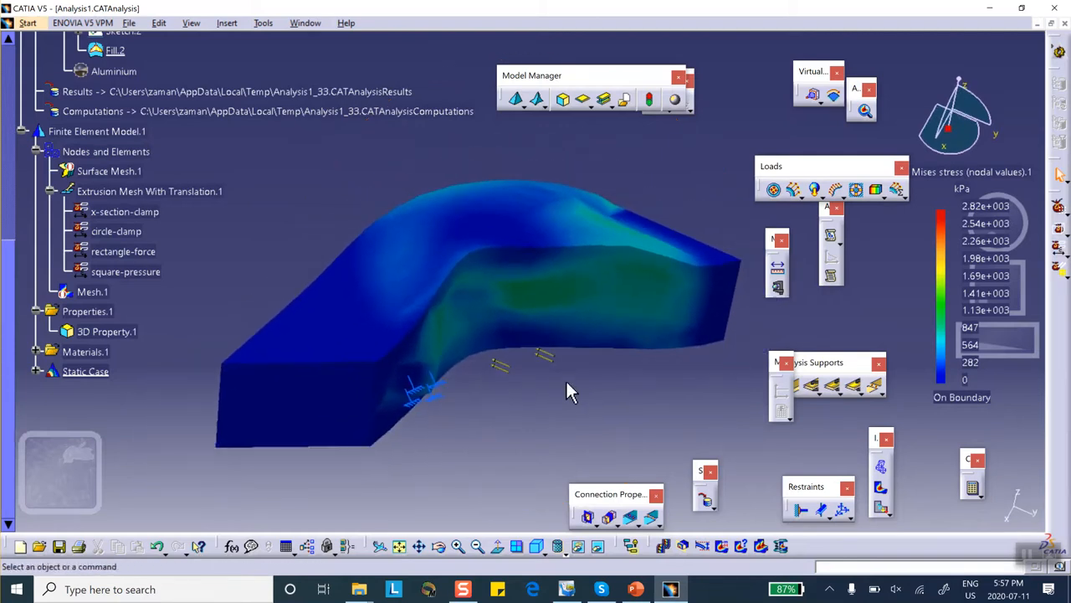
- Animate the deformed stress plot, and use the customized view mode to display the plot with mesh edges
{"action": "left_click", "coordinate": [663, 545]}
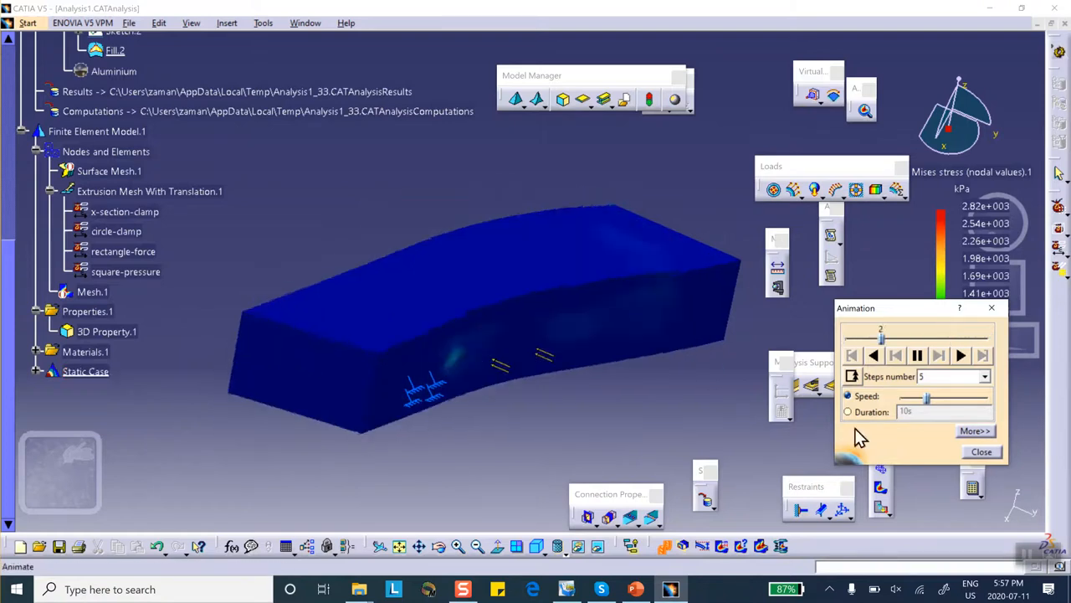
{"action": "left_click", "coordinate": [981, 456]}
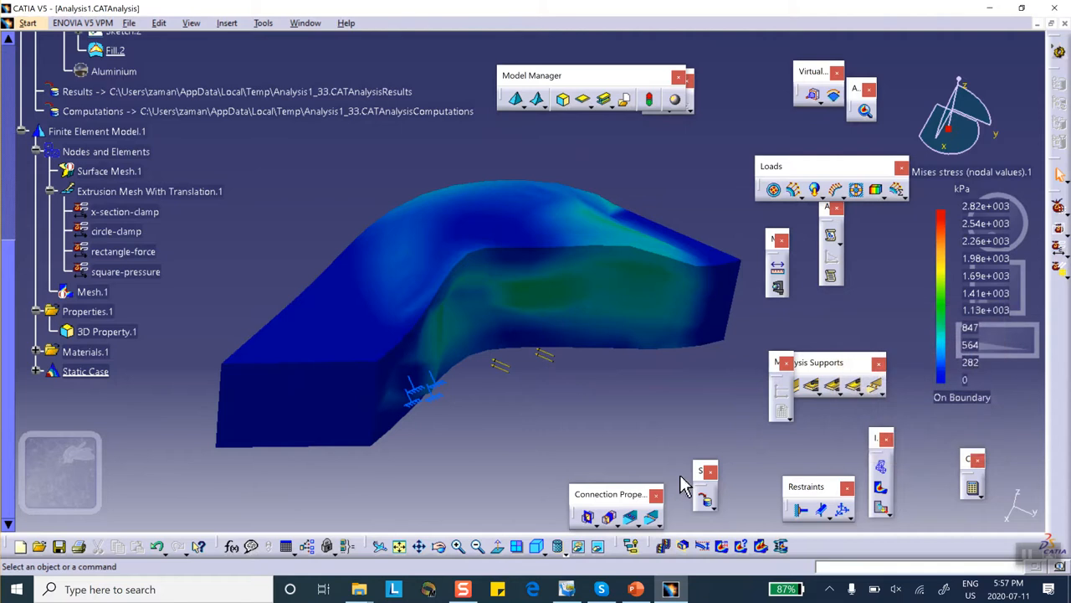
{"action": "left_click", "coordinate": [567, 545]}
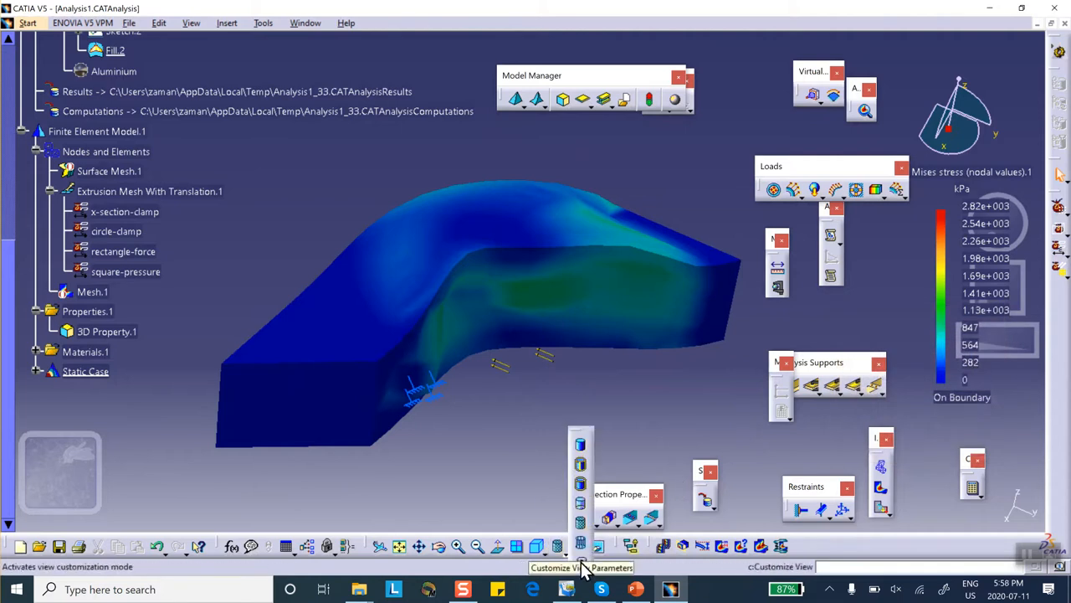
{"action": "left_click", "coordinate": [582, 564]}
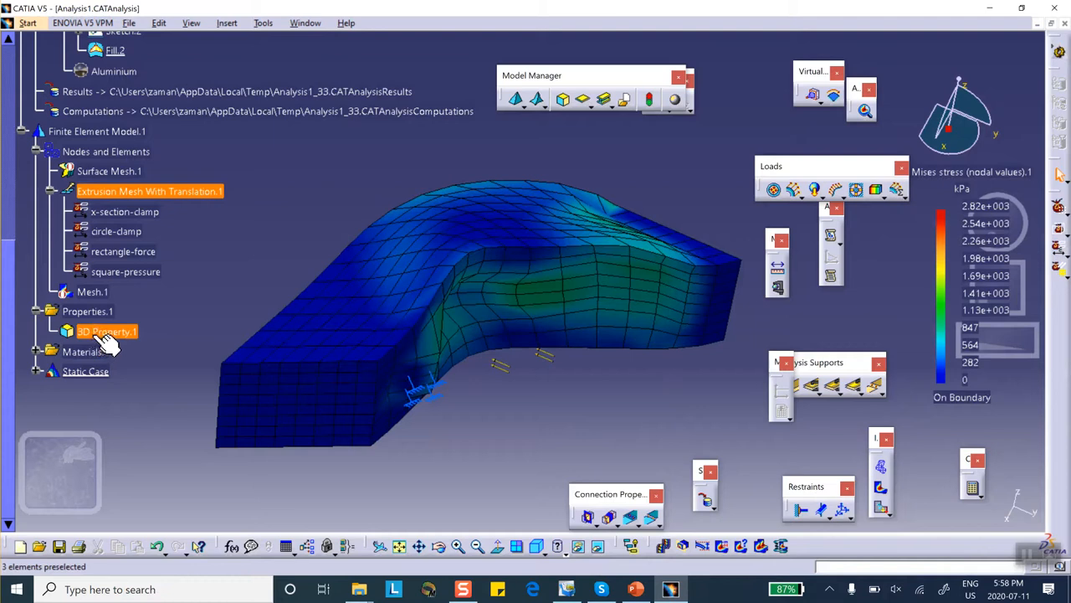
- Expand the Static Case and deactivate the Von Mises stress image under its solution
{"action": "left_click", "coordinate": [35, 371]}
{"action": "scroll", "coordinate": [84, 352], "scroll_direction": "down", "scroll_amount": 2}
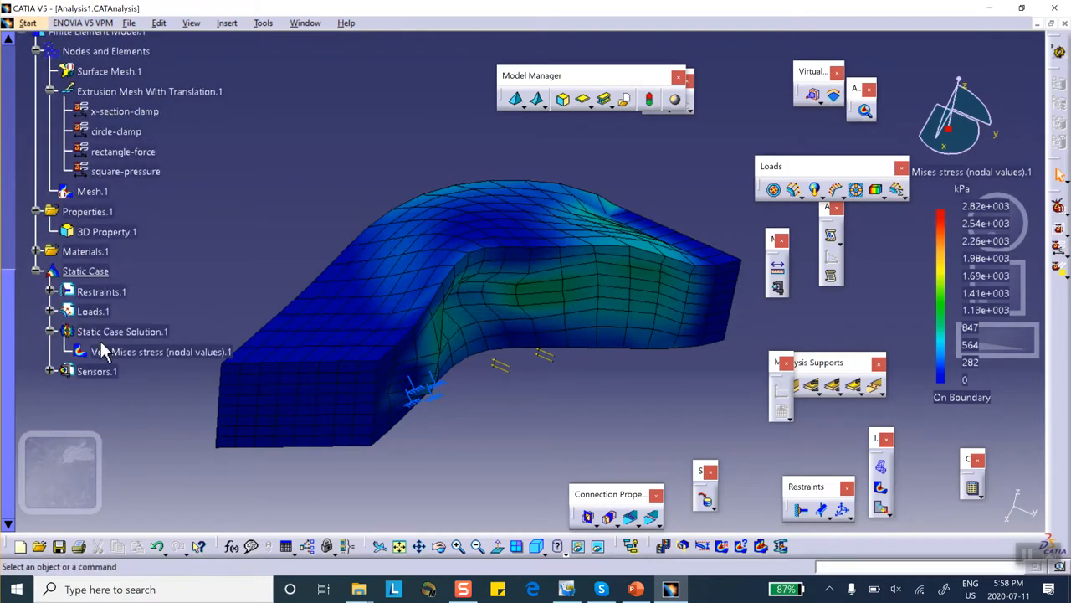
{"action": "right_click", "coordinate": [109, 352]}
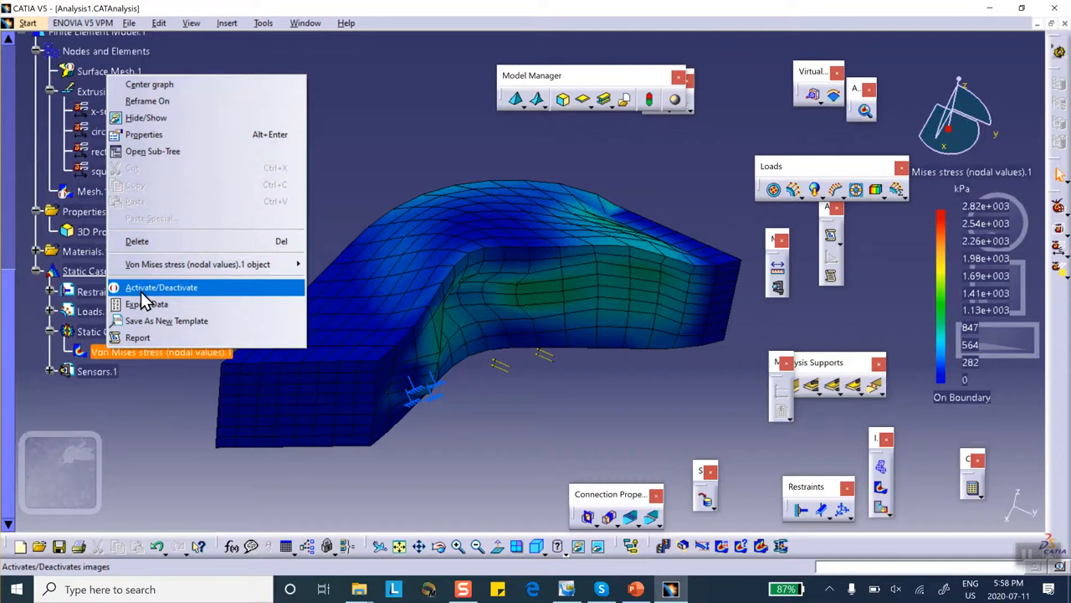
{"action": "left_click", "coordinate": [159, 288]}
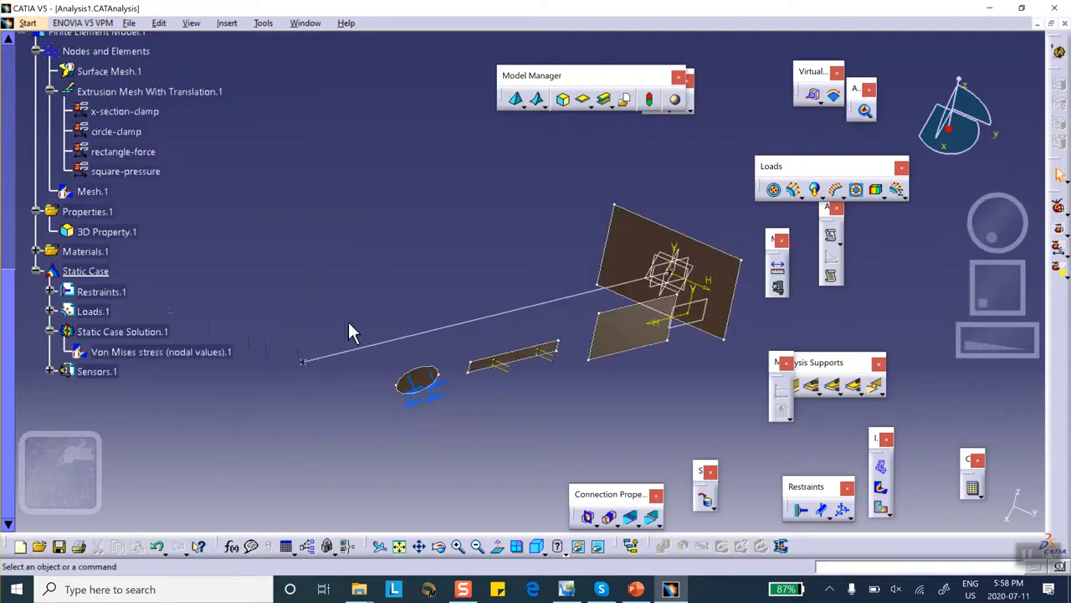
- Hide the linked part geometry under Links Manager.1
{"action": "scroll", "coordinate": [226, 196], "scroll_direction": "up", "scroll_amount": 9}
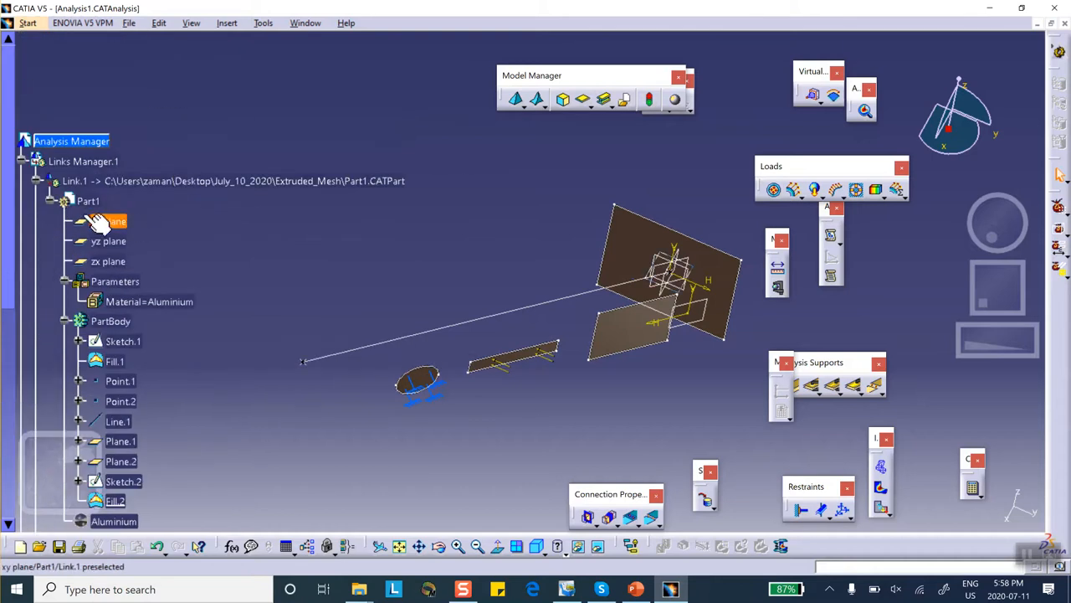
{"action": "right_click", "coordinate": [84, 161]}
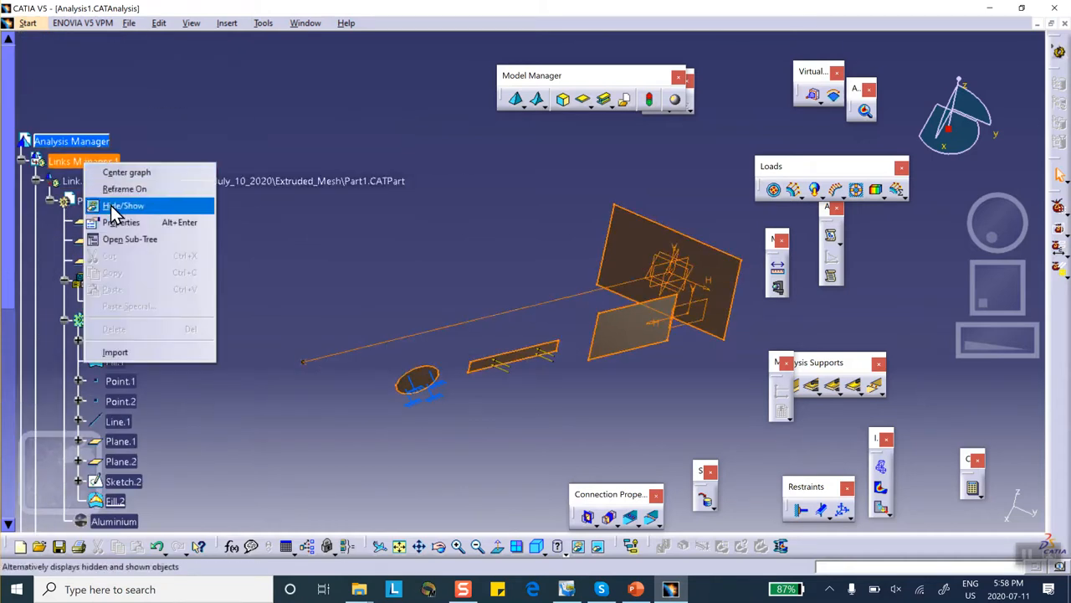
{"action": "left_click", "coordinate": [117, 205]}
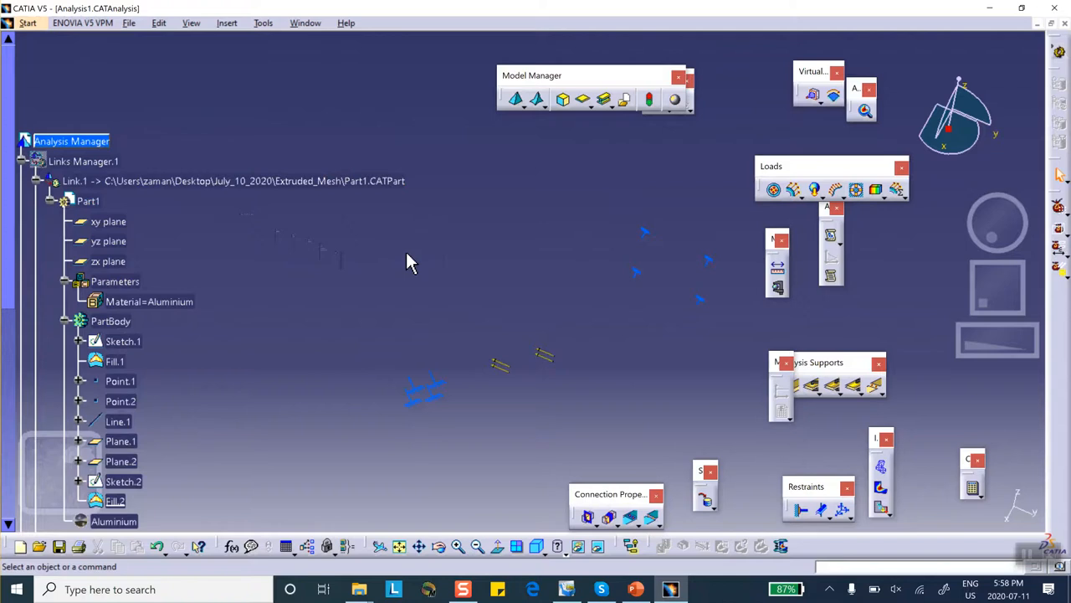
{"action": "middle_click_drag", "start_coordinate": [483, 245], "coordinate": [493, 254]}
{"action": "left_click", "coordinate": [486, 247]}
- Activate the Mesh.1 image under Nodes and Elements
{"action": "scroll", "coordinate": [315, 260], "scroll_direction": "down", "scroll_amount": 1}
{"action": "scroll", "coordinate": [316, 263], "scroll_direction": "down", "scroll_amount": 10}
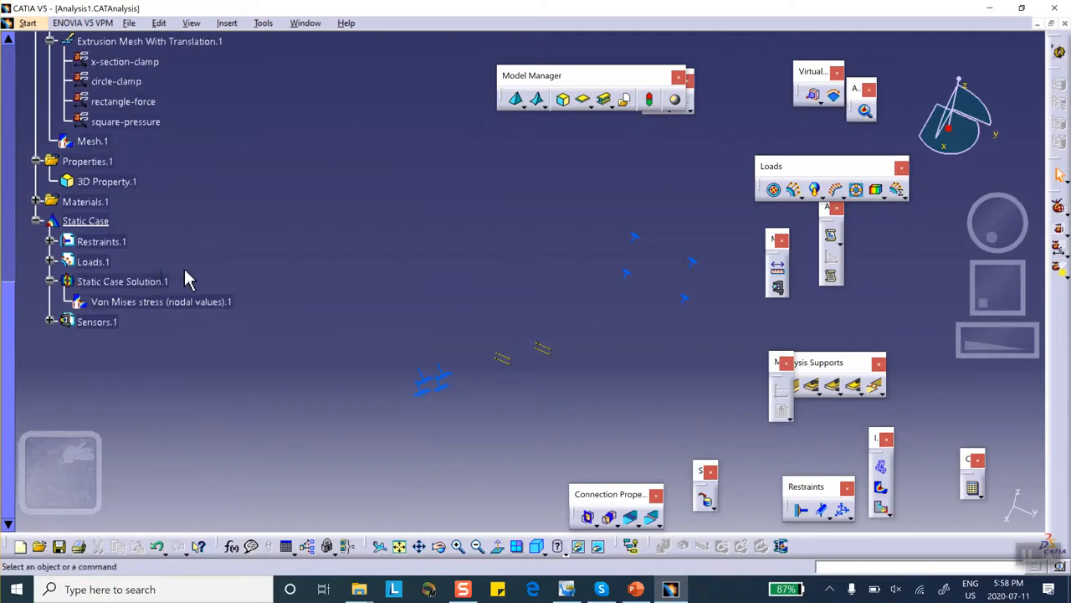
{"action": "scroll", "coordinate": [186, 279], "scroll_direction": "up", "scroll_amount": 5}
{"action": "scroll", "coordinate": [204, 276], "scroll_direction": "down", "scroll_amount": 5}
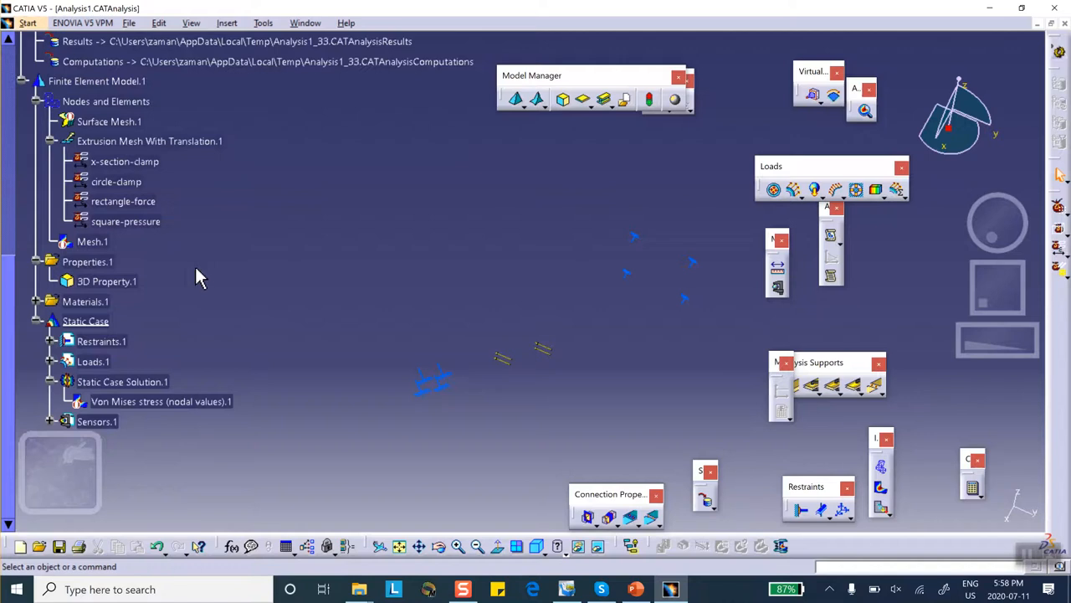
{"action": "right_click", "coordinate": [94, 241]}
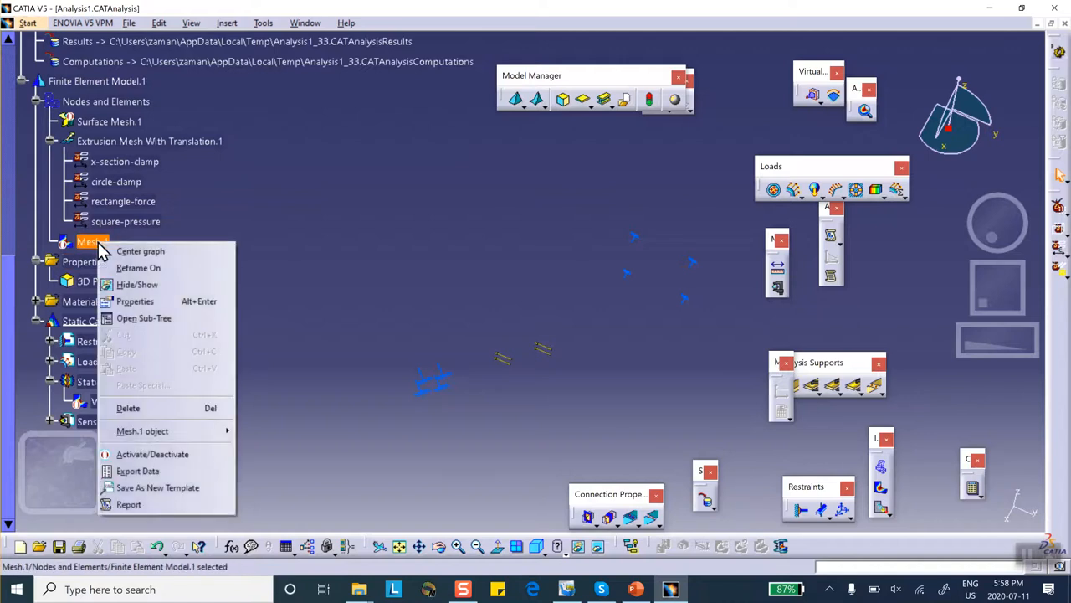
{"action": "left_click", "coordinate": [149, 454]}
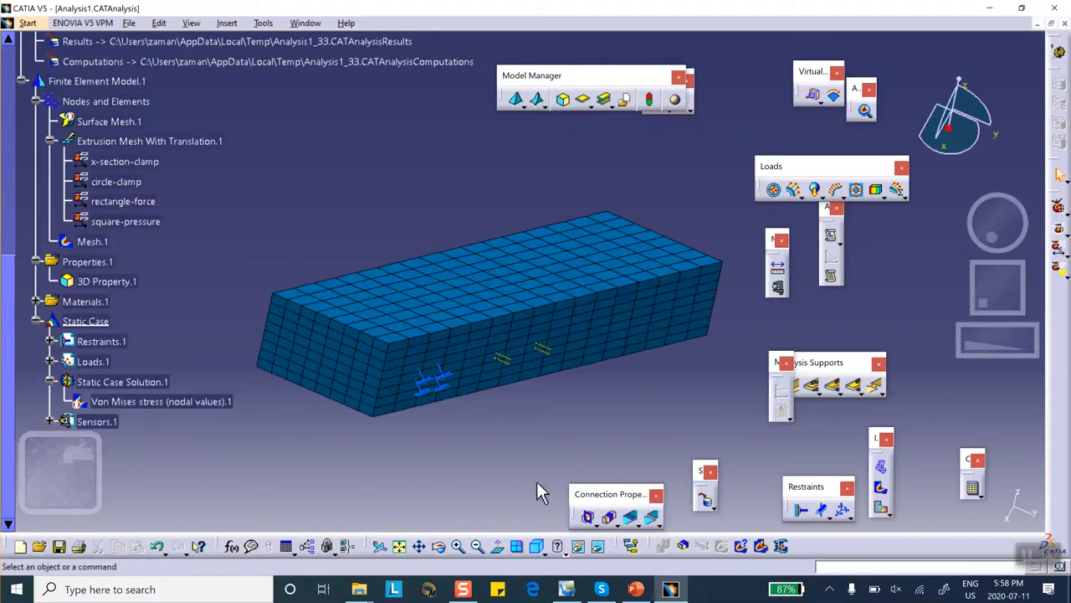
- Display the brick mesh in wireframe mode so the loads inside it can be inspected
{"action": "left_click", "coordinate": [561, 545]}
{"action": "left_click", "coordinate": [573, 437]}
{"action": "middle_click_drag", "start_coordinate": [589, 409], "coordinate": [590, 385]}
{"action": "middle_click_drag", "start_coordinate": [613, 405], "coordinate": [405, 328]}
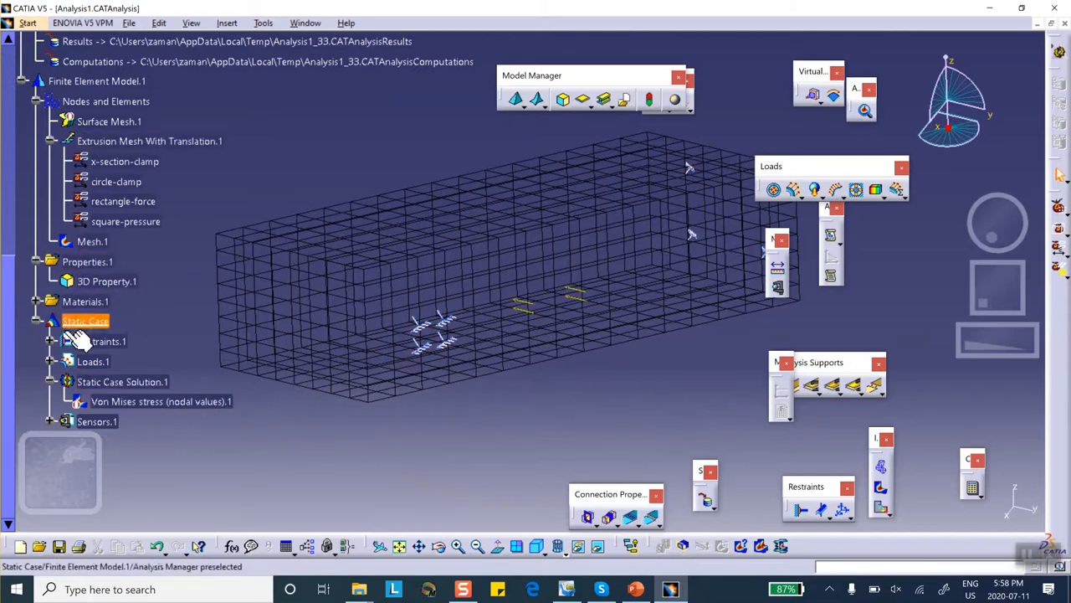
- Expand Loads.1 and visualize Distributed Force.1 on the mesh
{"action": "left_click", "coordinate": [50, 362]}
{"action": "scroll", "coordinate": [125, 331], "scroll_direction": "down", "scroll_amount": 1}
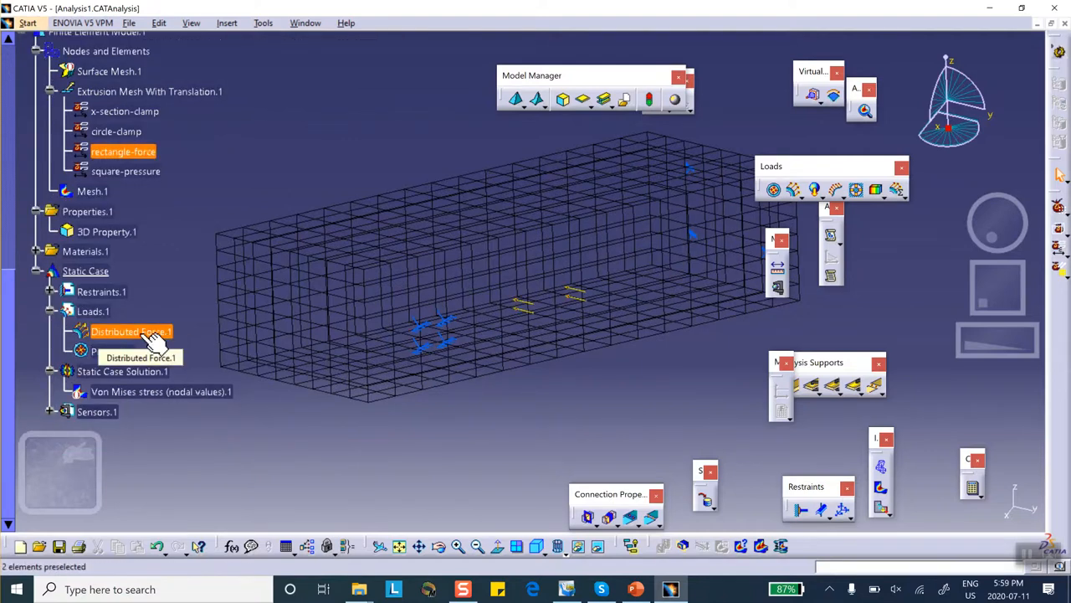
{"action": "right_click", "coordinate": [142, 334]}
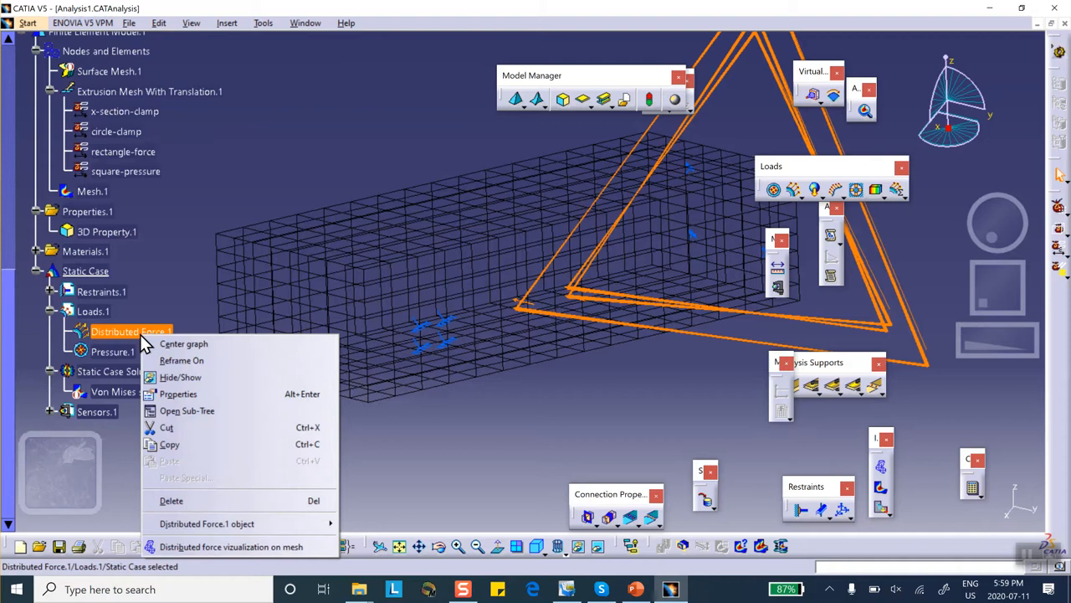
{"action": "left_click", "coordinate": [189, 547]}
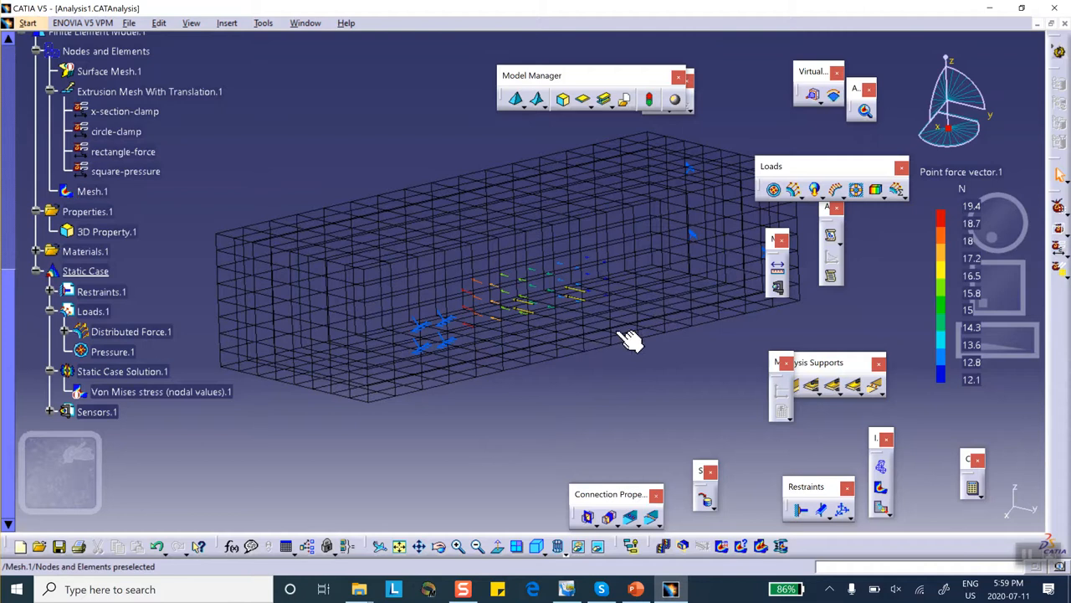
- Visualize Pressure.1 on the mesh and examine the direction and distribution of its pressure vectors
{"action": "right_click", "coordinate": [116, 353]}
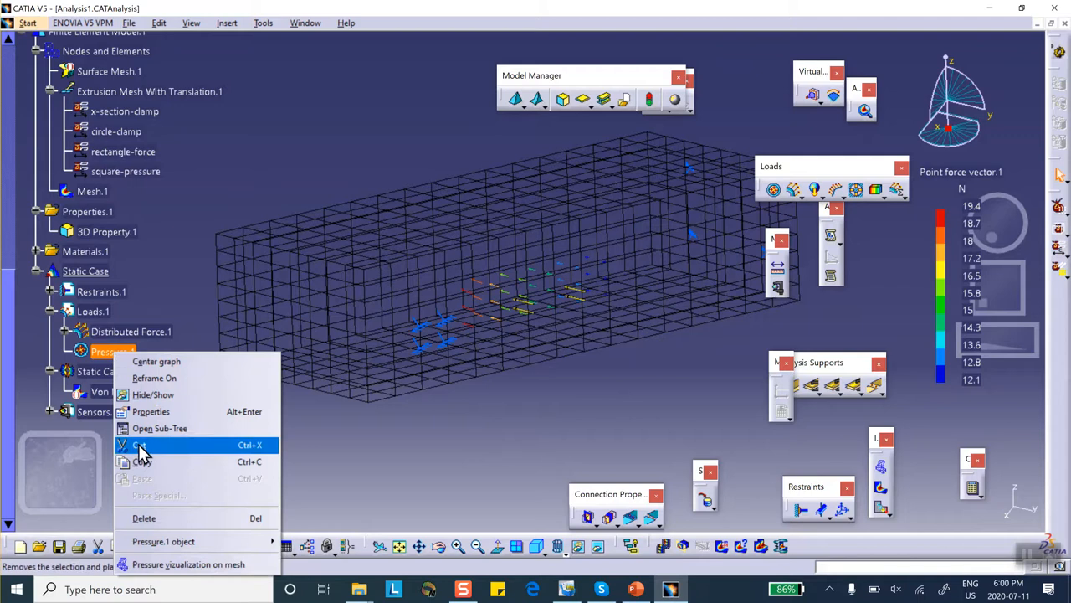
{"action": "left_click", "coordinate": [148, 565]}
{"action": "middle_click_drag", "start_coordinate": [571, 376], "coordinate": [525, 336]}
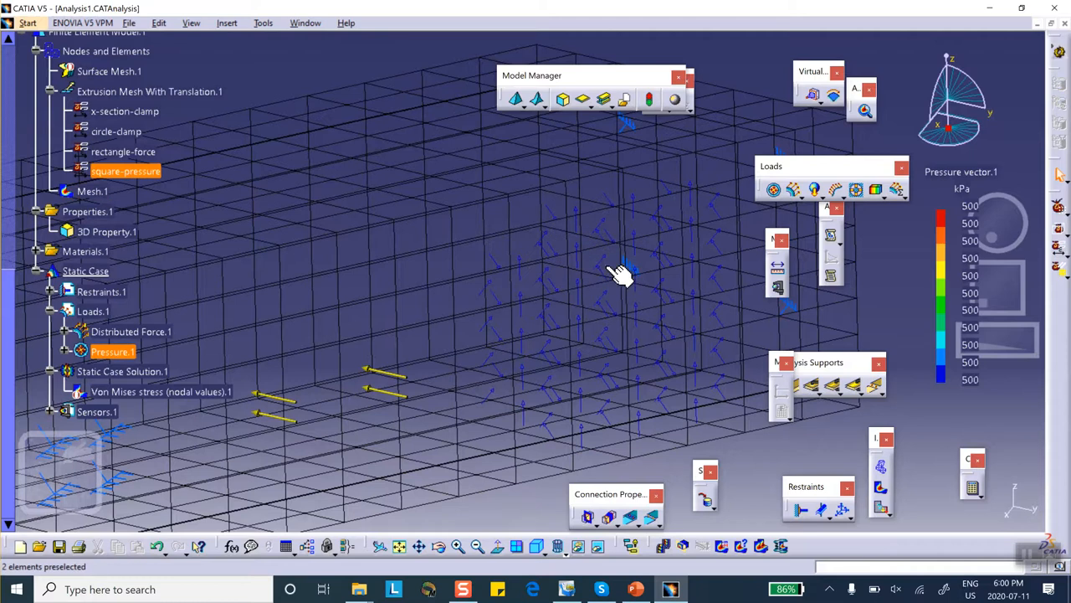
{"action": "middle_click_drag", "start_coordinate": [598, 259], "coordinate": [603, 232]}
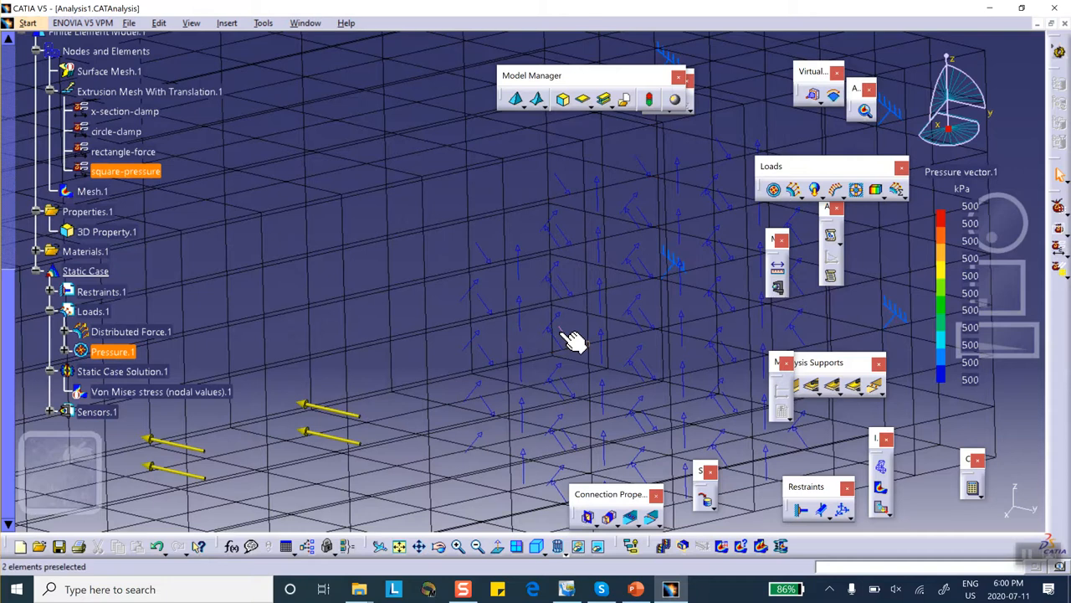
{"action": "middle_click_drag", "start_coordinate": [527, 296], "coordinate": [549, 424]}
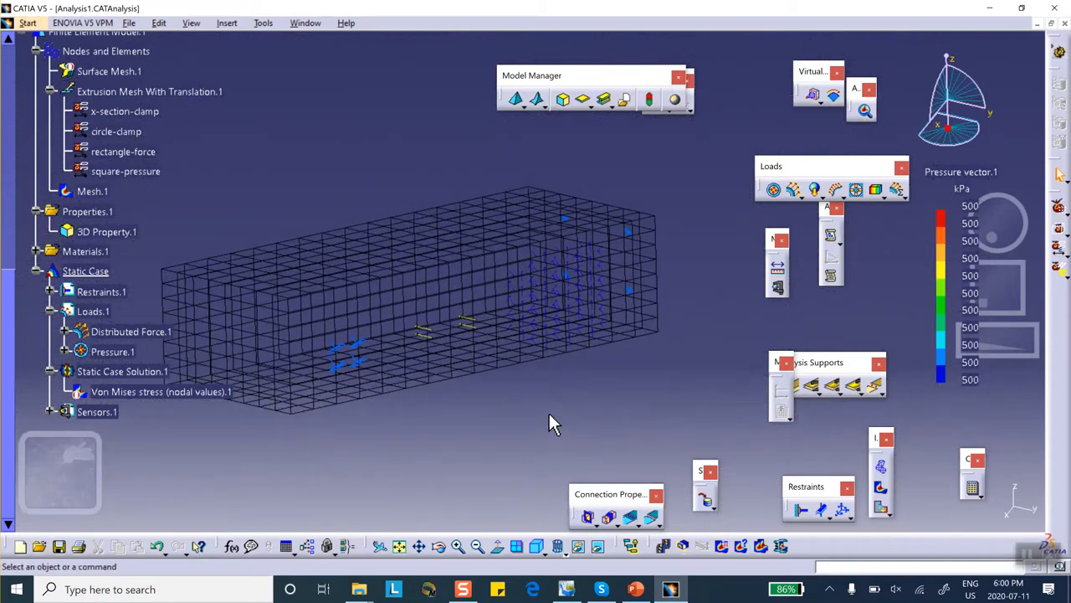
- Set the tolerance of the square-pressure surface group to 1 mm and recompute the analysis with the All option
{"action": "double_click", "coordinate": [127, 172]}
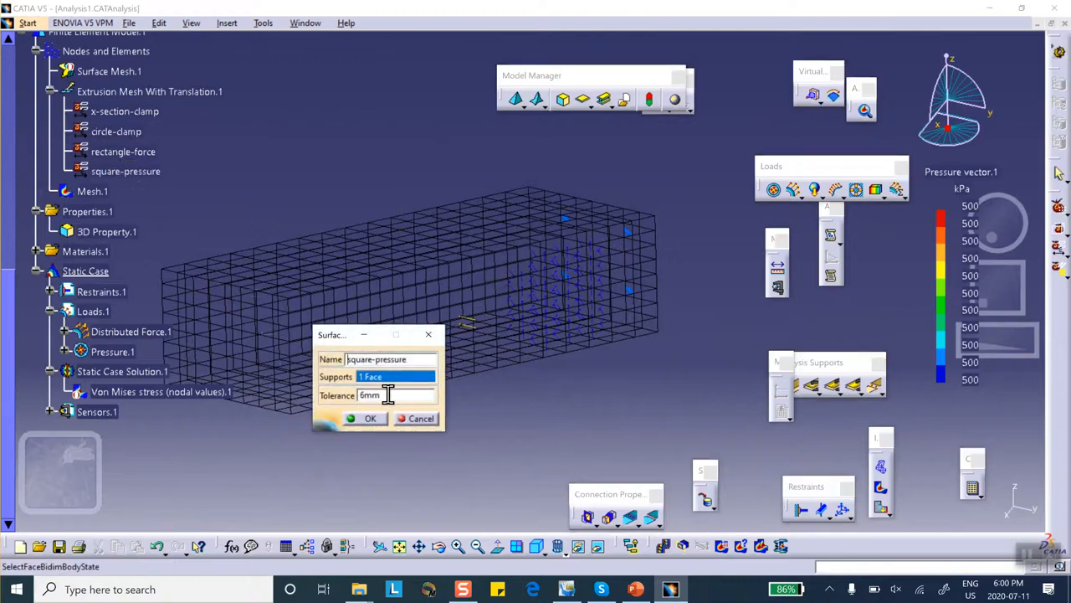
{"action": "left_click_drag", "start_coordinate": [388, 396], "coordinate": [315, 394]}
{"action": "type", "text": "1"}
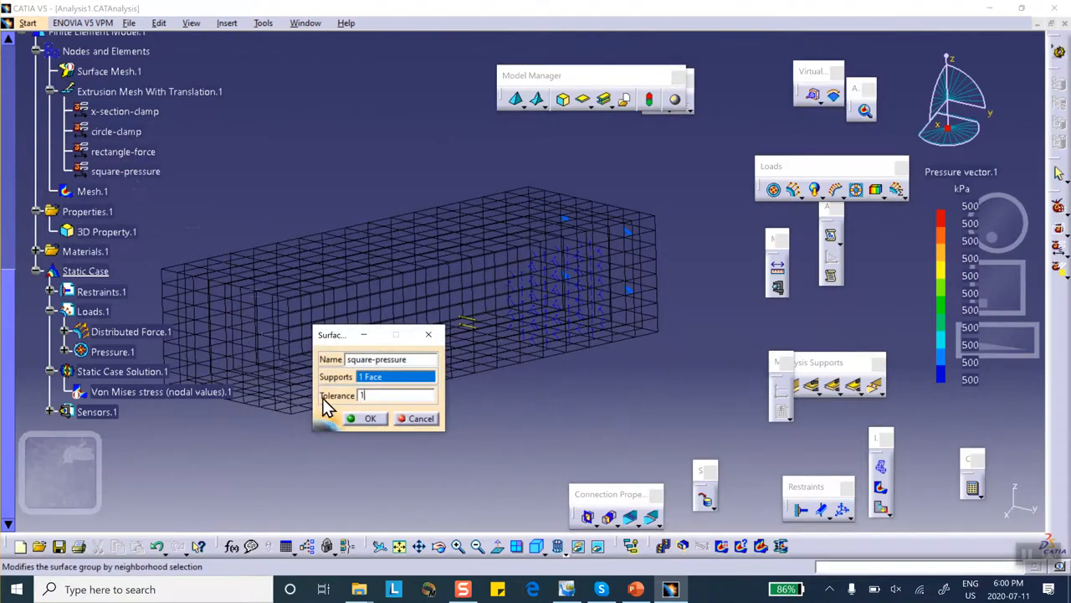
{"action": "left_click", "coordinate": [371, 418]}
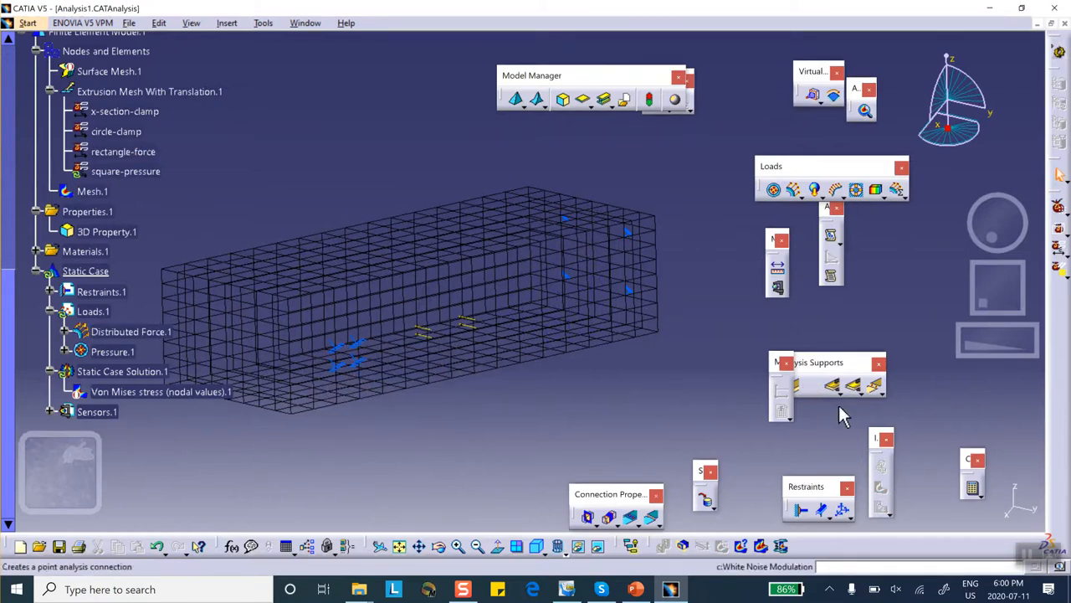
{"action": "left_click", "coordinate": [974, 491]}
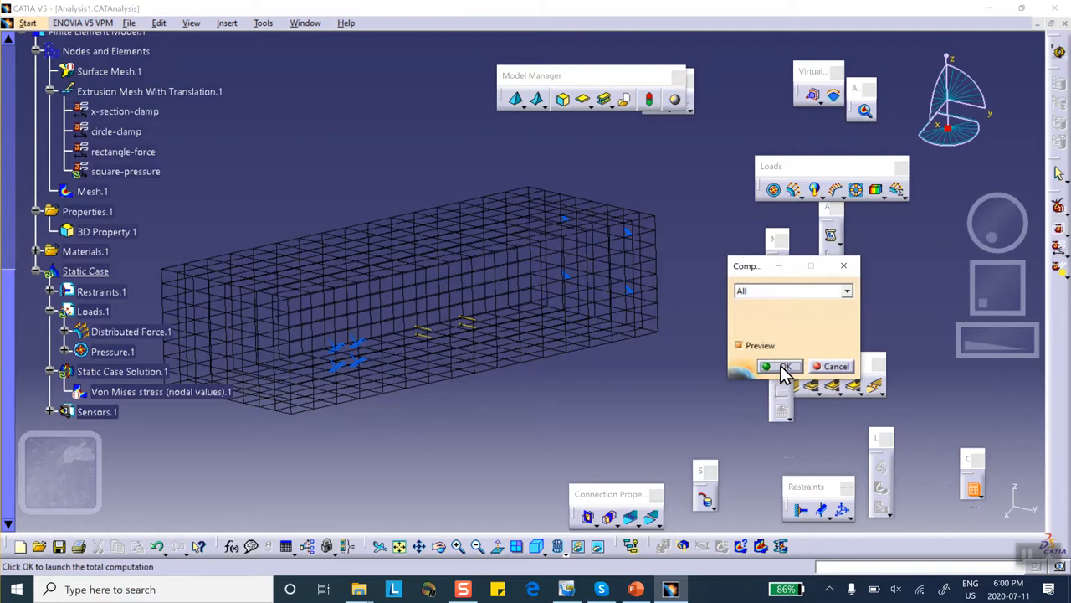
{"action": "key", "text": "Return"}
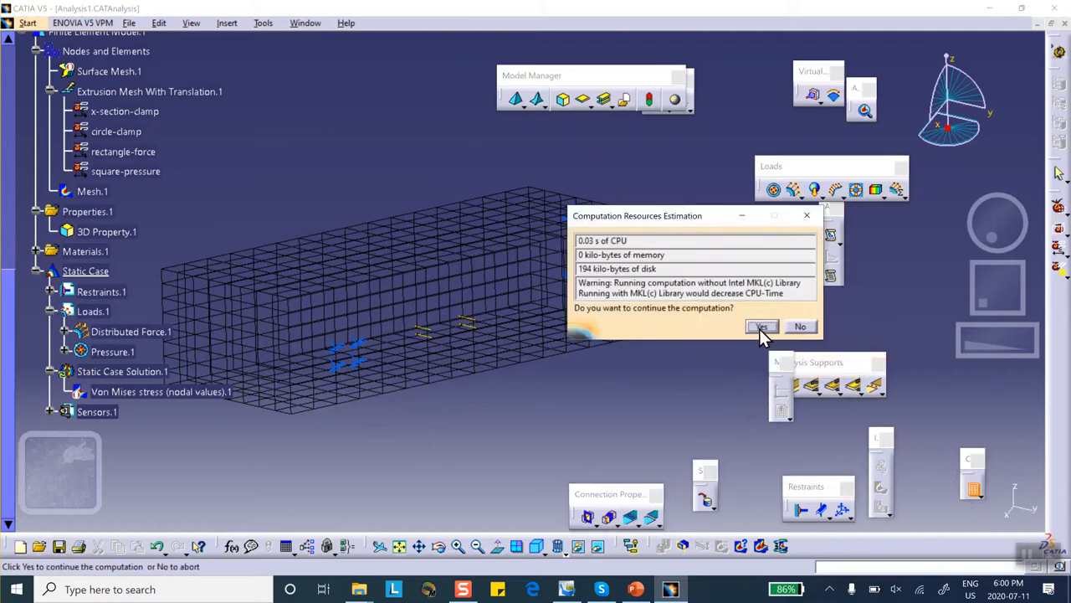
{"action": "left_click", "coordinate": [759, 325]}
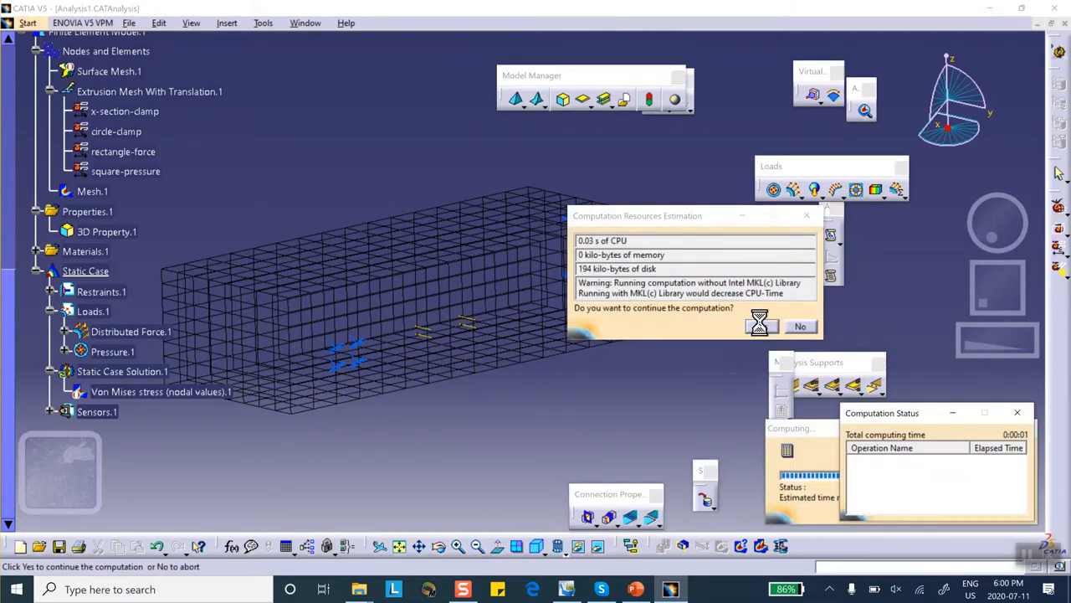
- Visualize Pressure.1 on the recomputed mesh and check which element faces carry the pressure vectors
{"action": "right_click", "coordinate": [109, 351]}
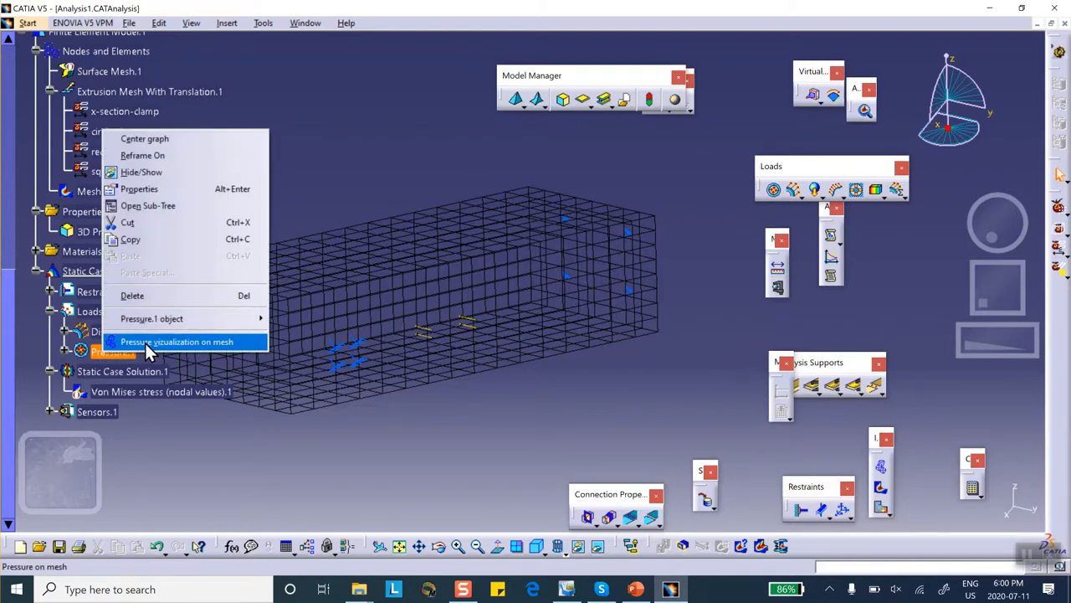
{"action": "left_click", "coordinate": [145, 343]}
{"action": "middle_click_drag", "start_coordinate": [533, 385], "coordinate": [545, 246]}
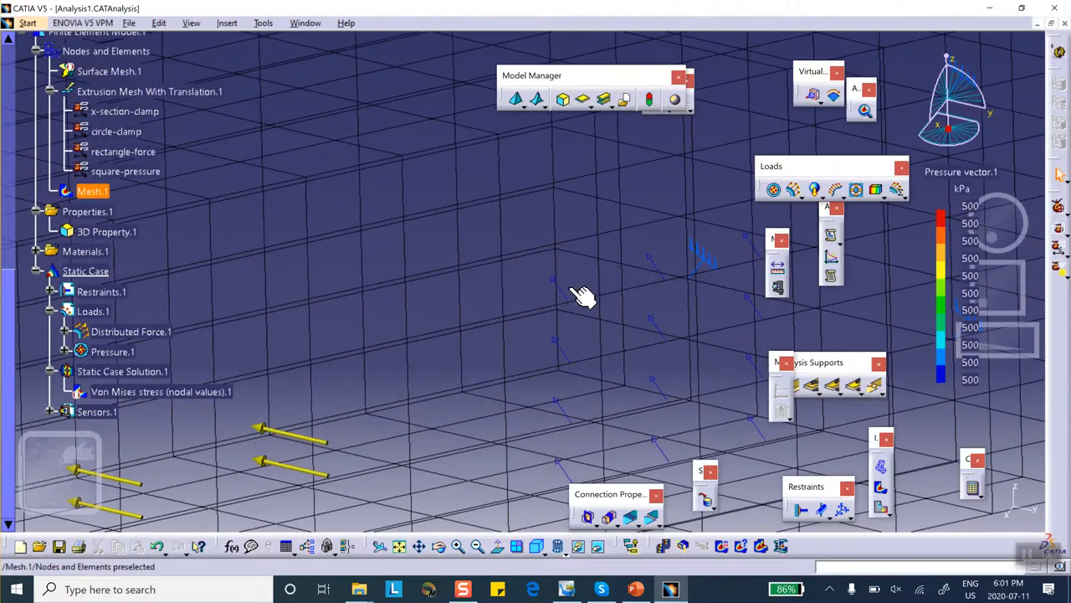
{"action": "middle_click_drag", "start_coordinate": [659, 327], "coordinate": [578, 327]}
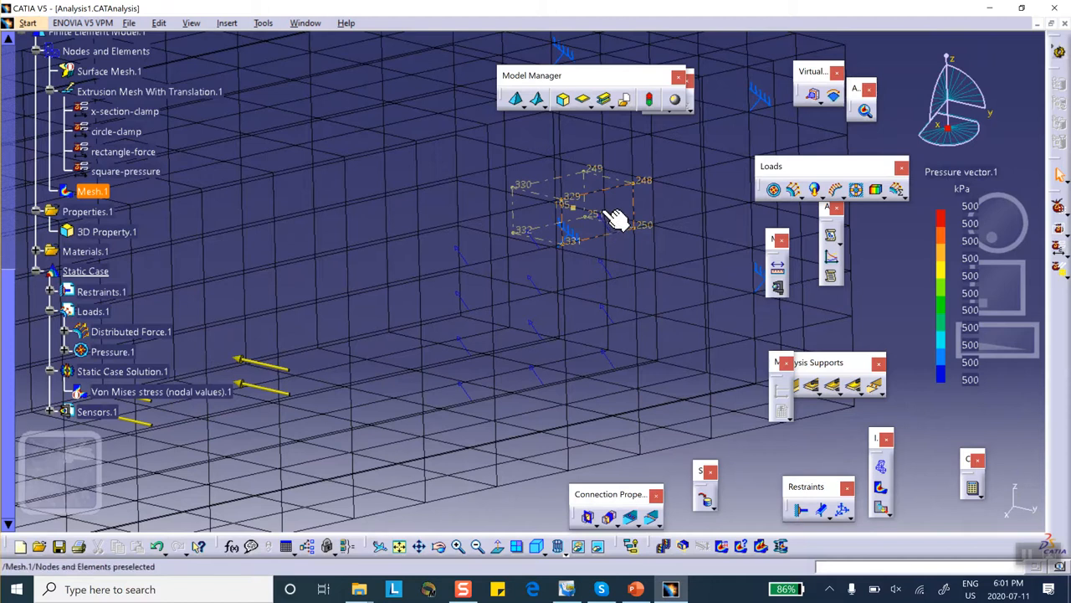
{"action": "middle_click_drag", "start_coordinate": [484, 394], "coordinate": [447, 304]}
{"action": "middle_click_drag", "start_coordinate": [505, 282], "coordinate": [472, 241]}
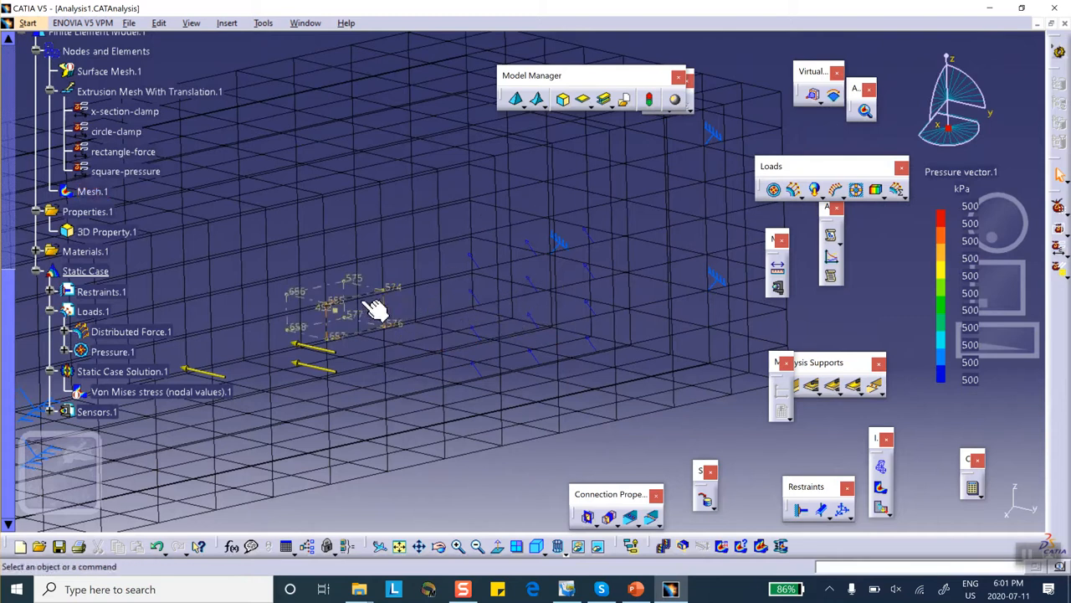
{"action": "middle_click_drag", "start_coordinate": [398, 271], "coordinate": [419, 333]}
{"action": "middle_click_drag", "start_coordinate": [298, 278], "coordinate": [461, 218]}
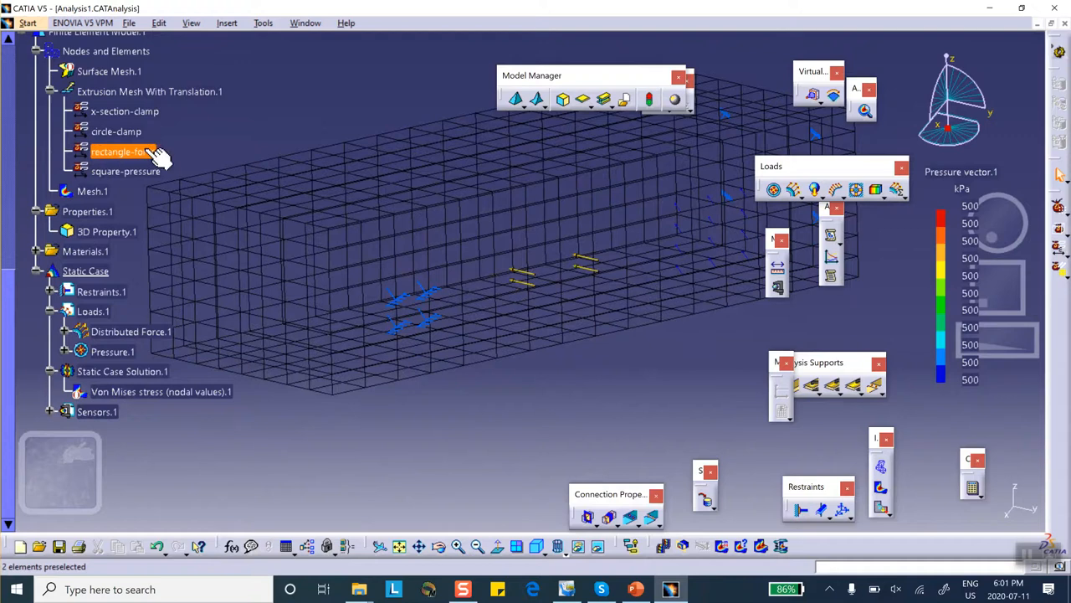
- Set the tolerance of the rectangle-force surface group to 12 mm and recompute the analysis with the All option
{"action": "double_click", "coordinate": [124, 150]}
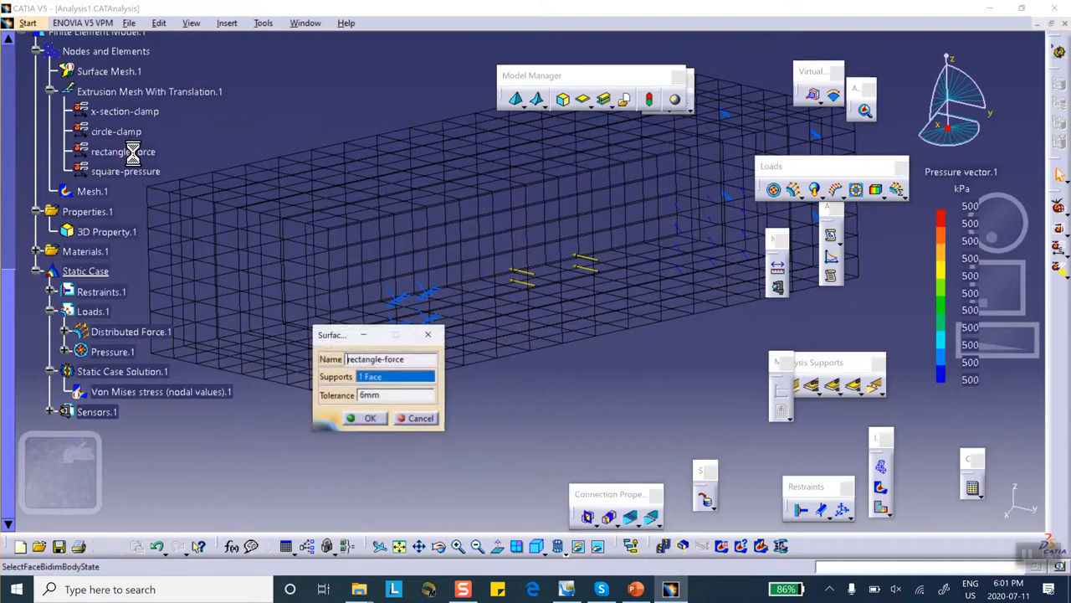
{"action": "double_click", "coordinate": [391, 396]}
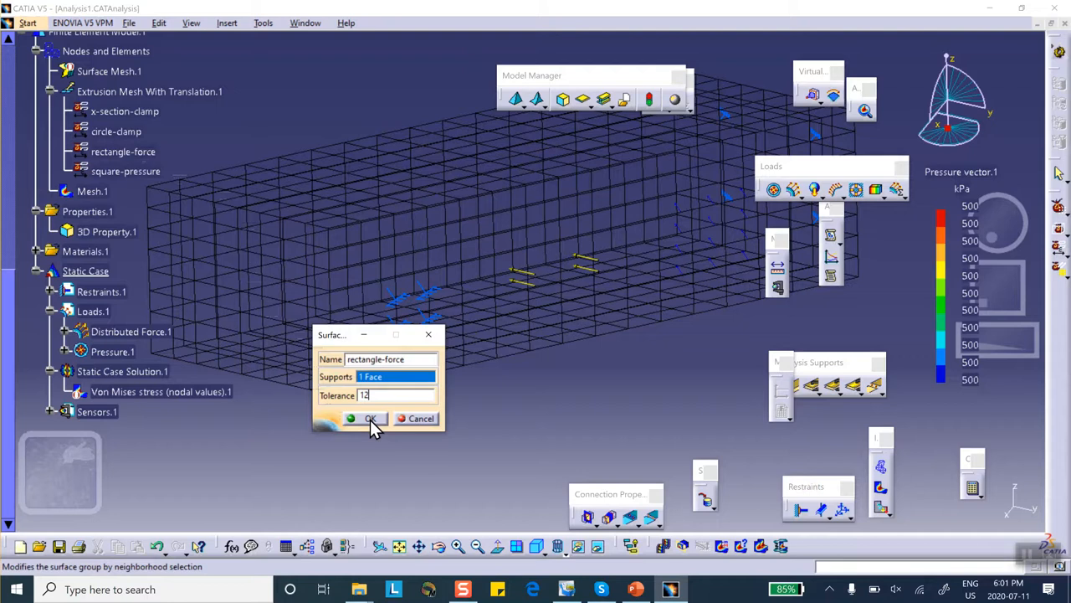
{"action": "left_click", "coordinate": [370, 419]}
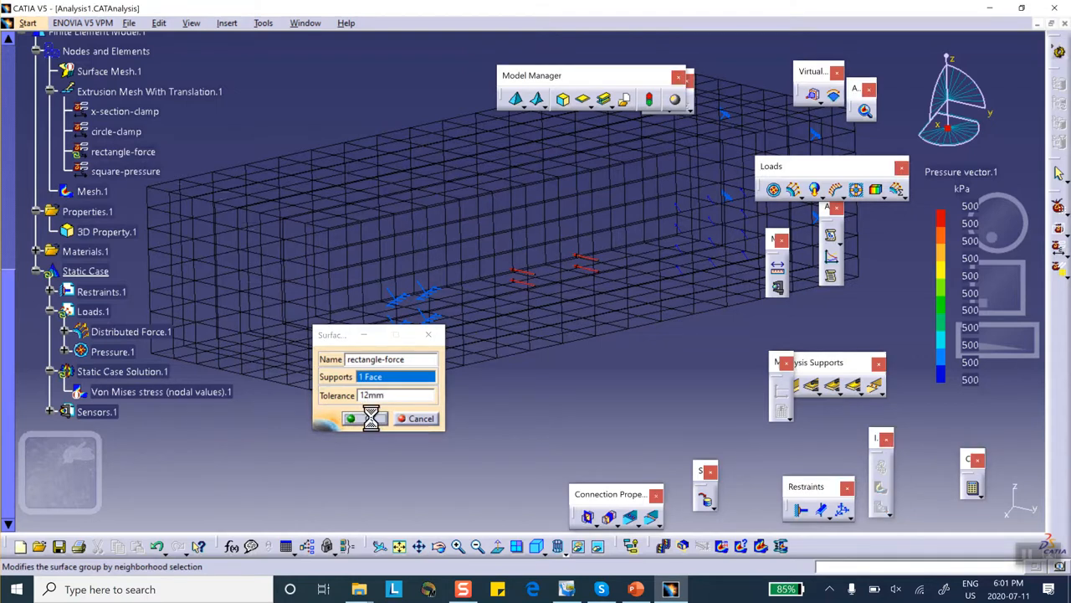
{"action": "left_click", "coordinate": [973, 490]}
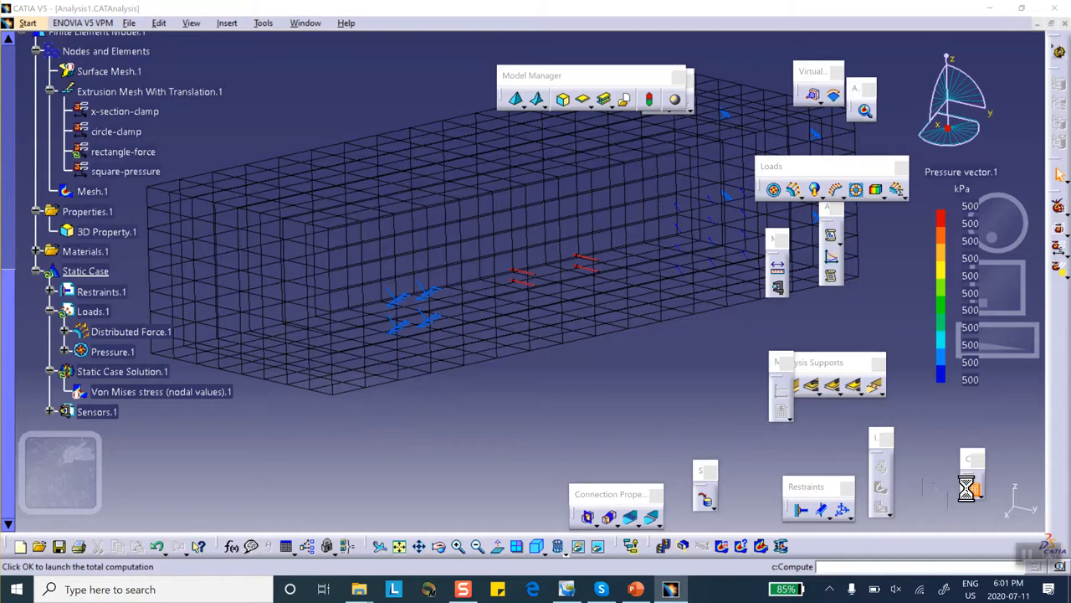
{"action": "left_click", "coordinate": [768, 366]}
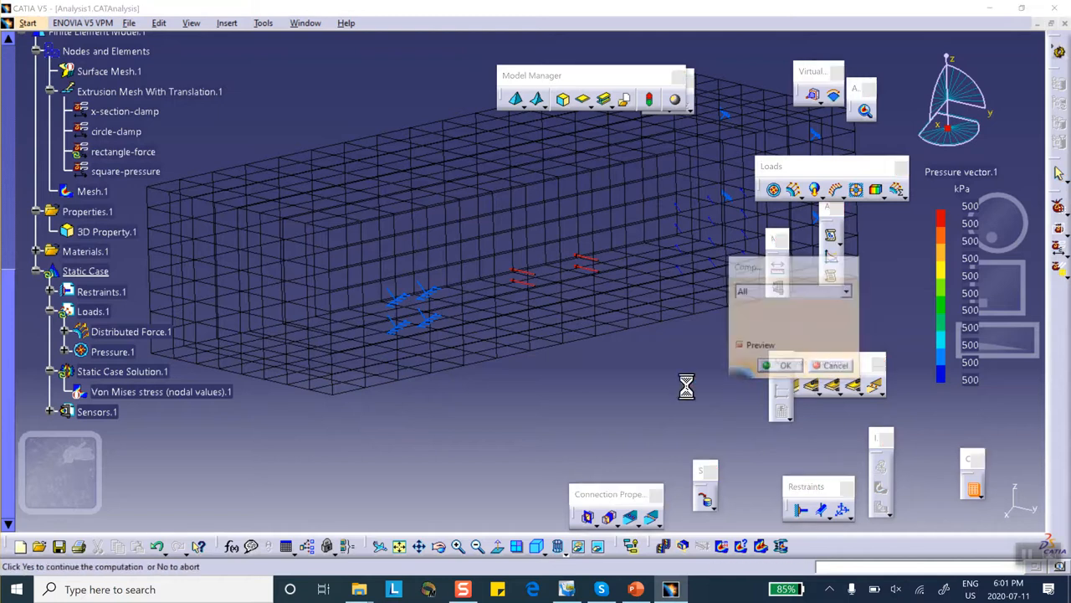
{"action": "left_click", "coordinate": [763, 327]}
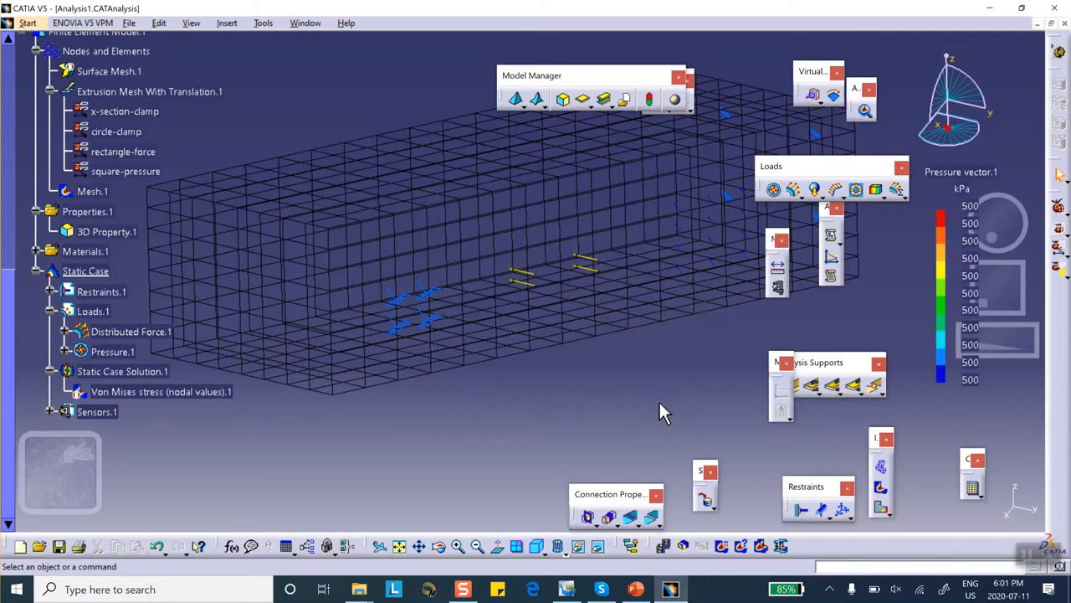
- Visualize Distributed Force.1 on the recomputed mesh and examine how the point force vectors spread over the nodes
{"action": "right_click", "coordinate": [103, 334]}
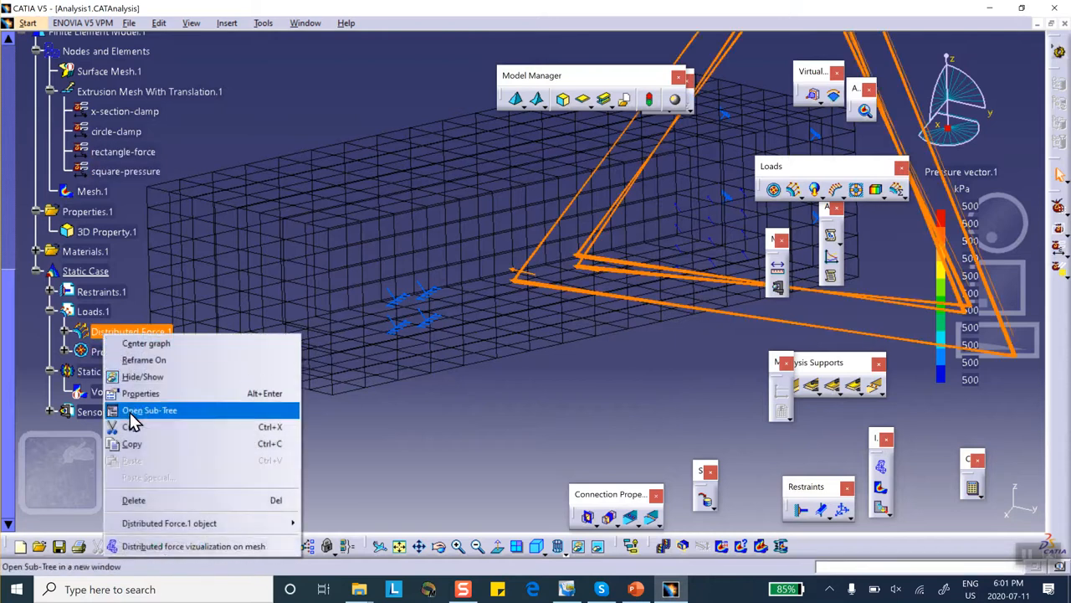
{"action": "left_click", "coordinate": [173, 544]}
{"action": "middle_click_drag", "start_coordinate": [376, 452], "coordinate": [538, 354]}
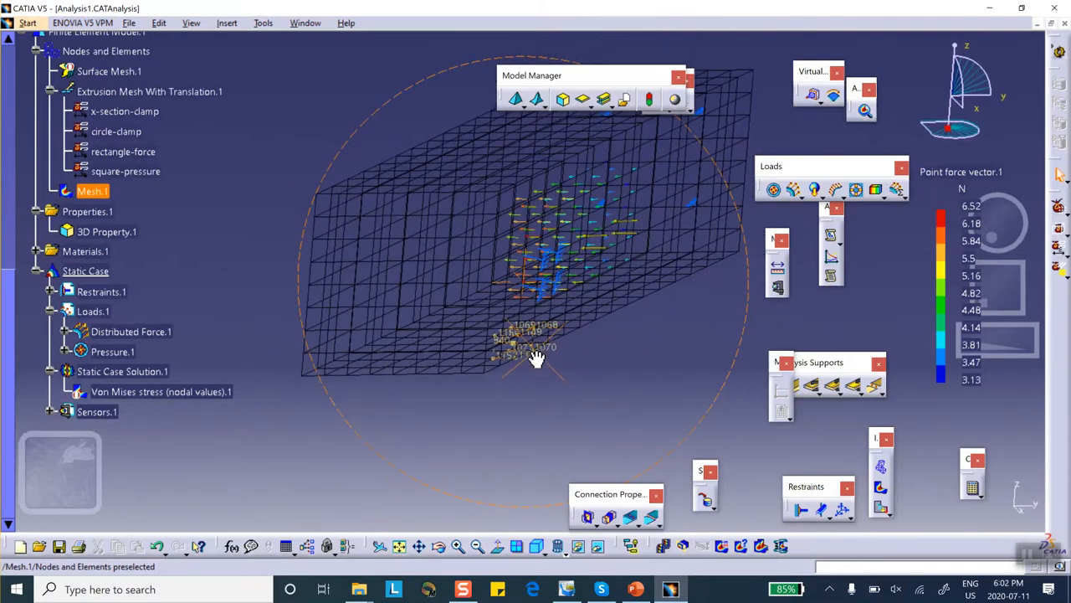
- Restore the rectangle-force surface group's tolerance to 6 mm and recompute the analysis with the All option
{"action": "double_click", "coordinate": [134, 153]}
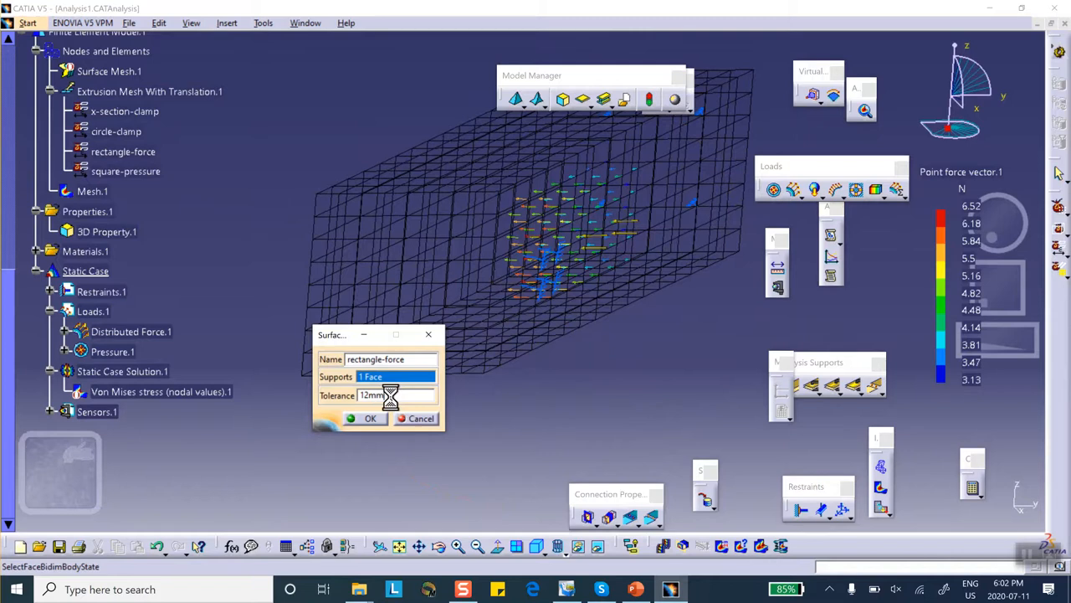
{"action": "left_click", "coordinate": [368, 419]}
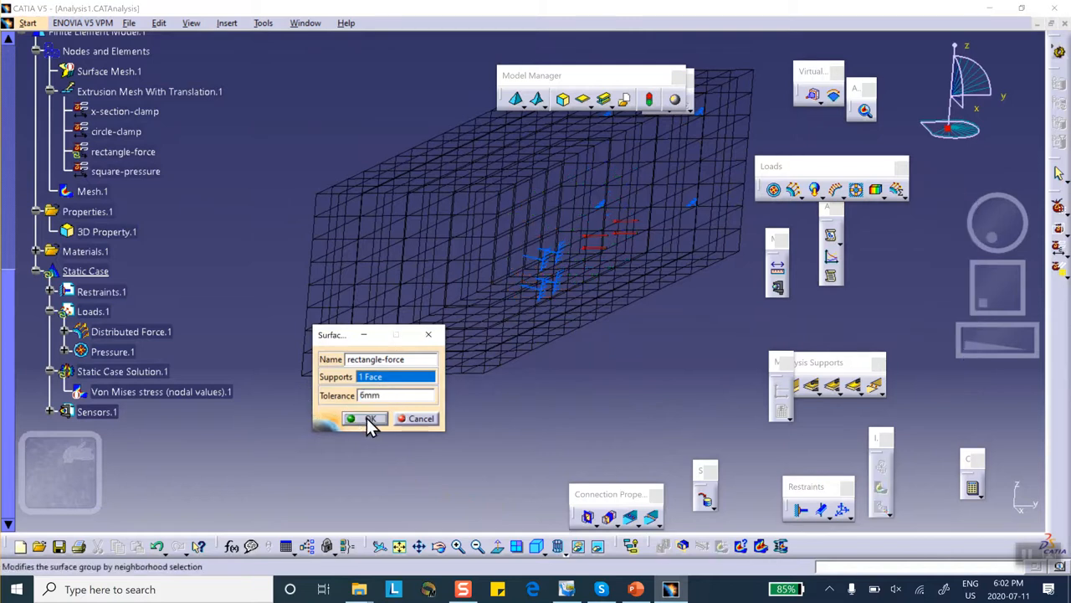
{"action": "left_click", "coordinate": [973, 487]}
{"action": "left_click", "coordinate": [772, 368]}
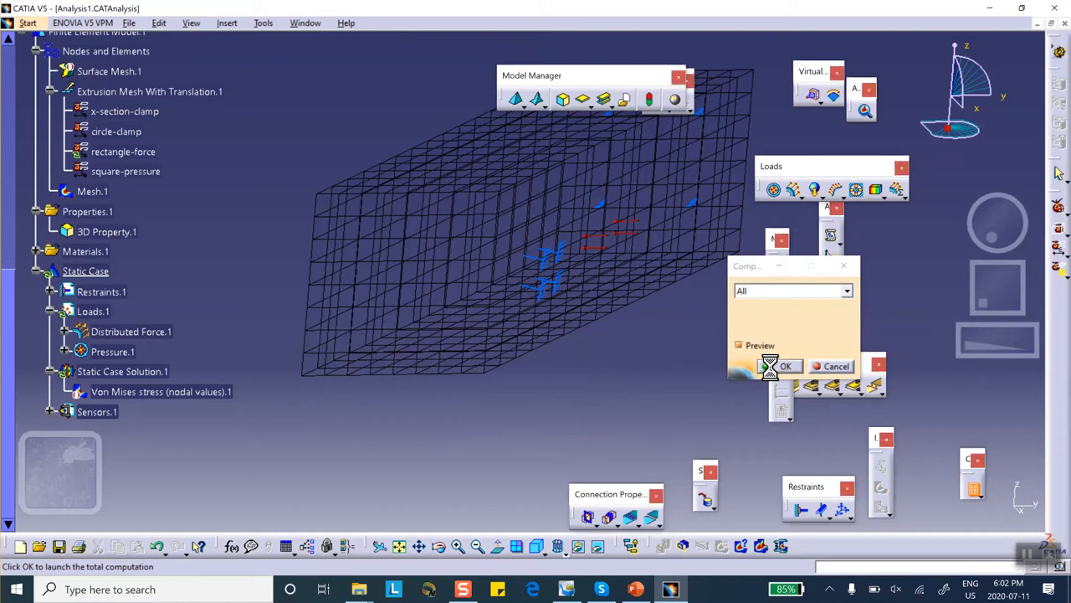
{"action": "left_click", "coordinate": [758, 326]}
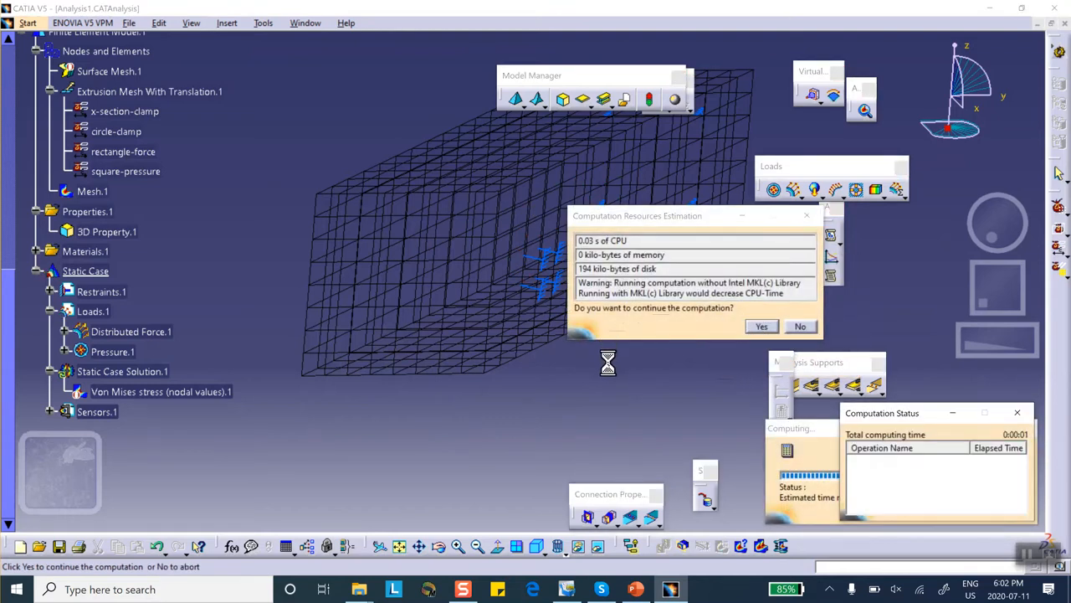
- Visualize Distributed Force.1 on the mesh and examine the point force vectors around the rectangle-force surface up close
{"action": "right_click", "coordinate": [117, 332]}
{"action": "left_click", "coordinate": [176, 545]}
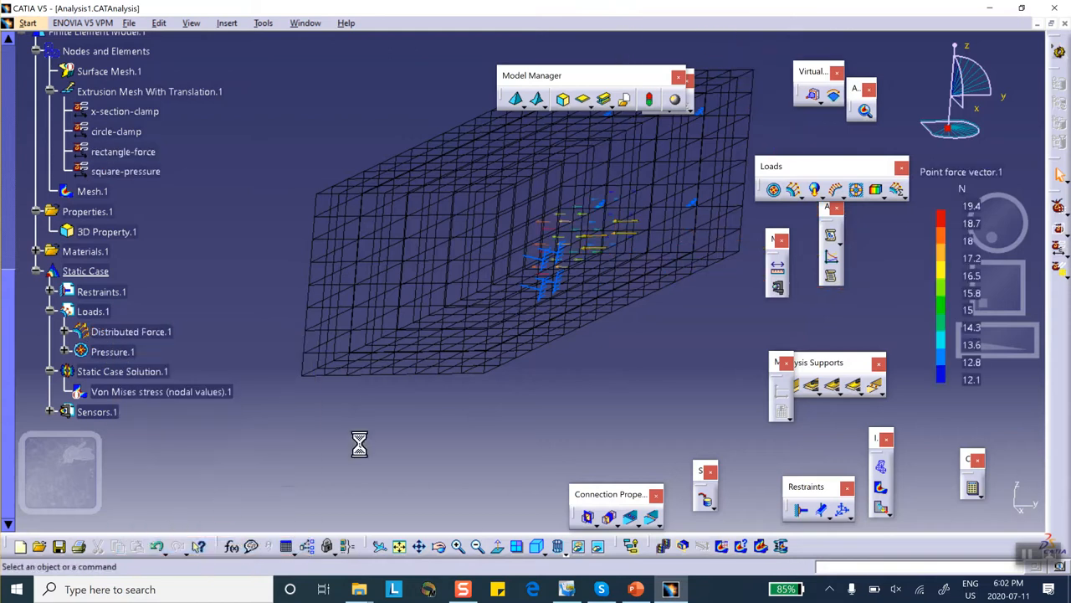
{"action": "middle_click_drag", "start_coordinate": [526, 423], "coordinate": [271, 327]}
{"action": "middle_click_drag", "start_coordinate": [280, 203], "coordinate": [378, 261]}
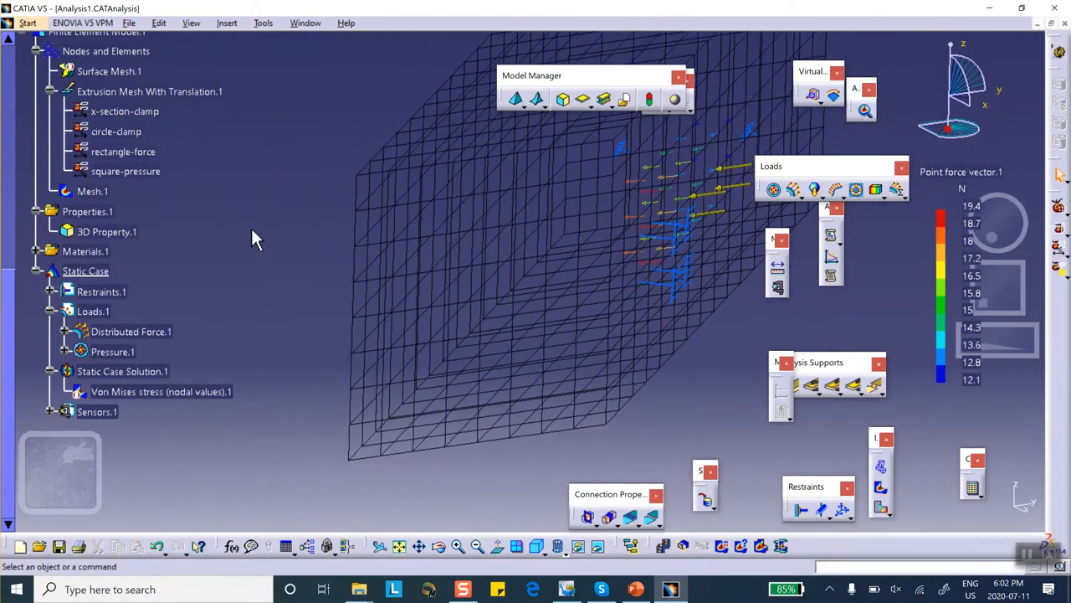
- Set the rectangle-force surface group's tolerance to 1 mm and recompute the analysis with the All option
{"action": "double_click", "coordinate": [115, 152]}
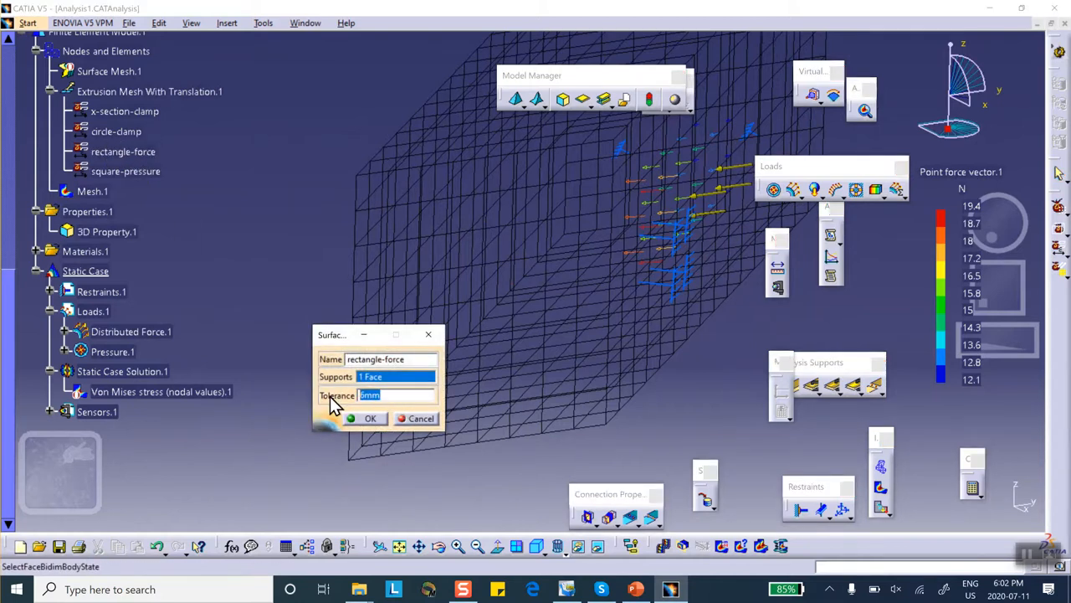
{"action": "type", "text": "1mm"}
{"action": "left_click", "coordinate": [368, 418]}
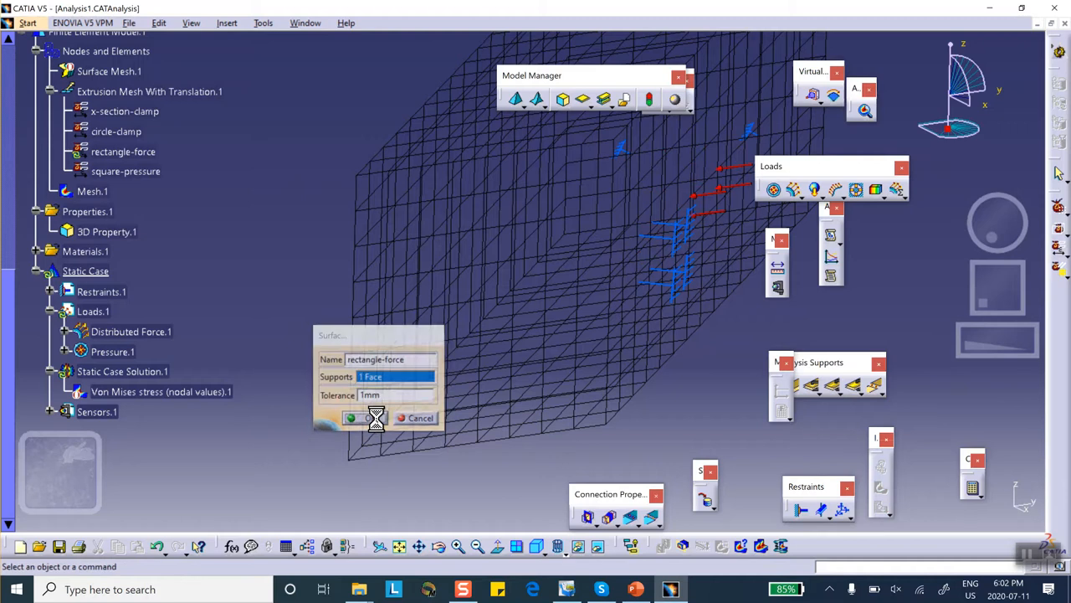
{"action": "left_click", "coordinate": [972, 490]}
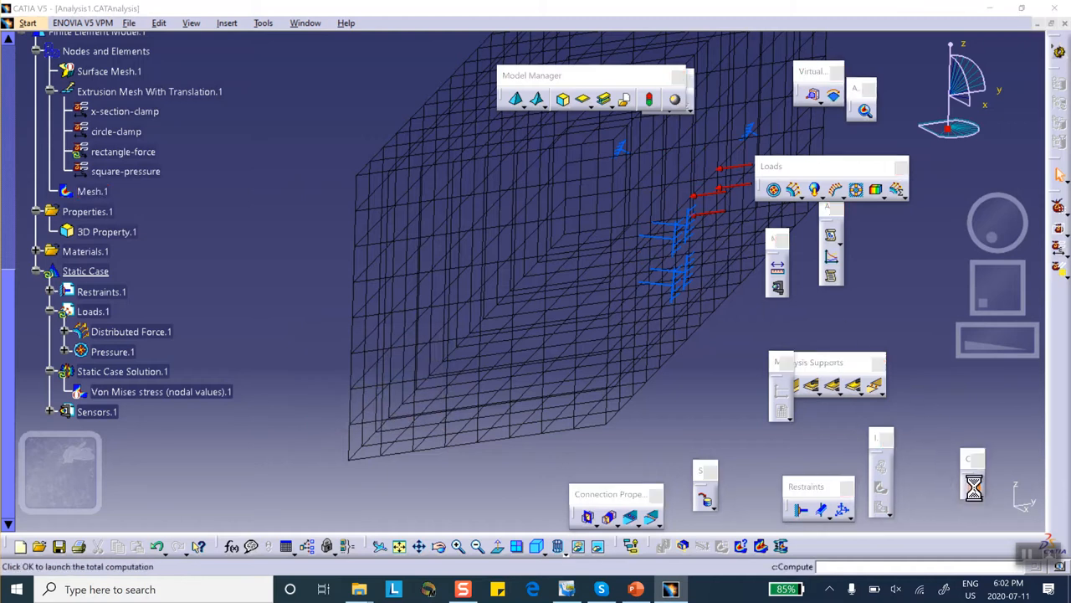
{"action": "left_click", "coordinate": [778, 366]}
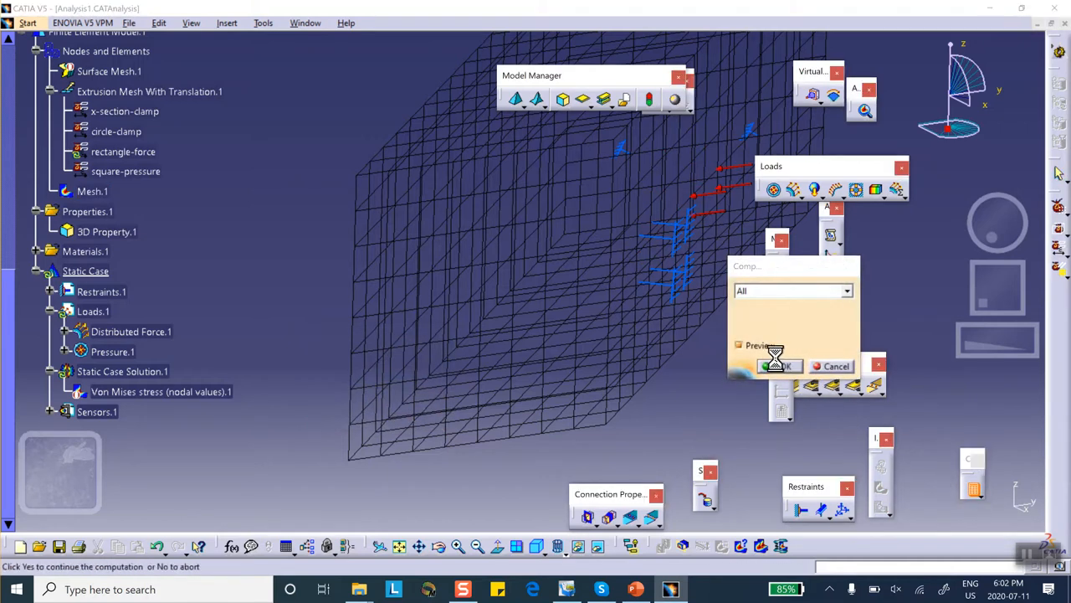
{"action": "left_click", "coordinate": [760, 326]}
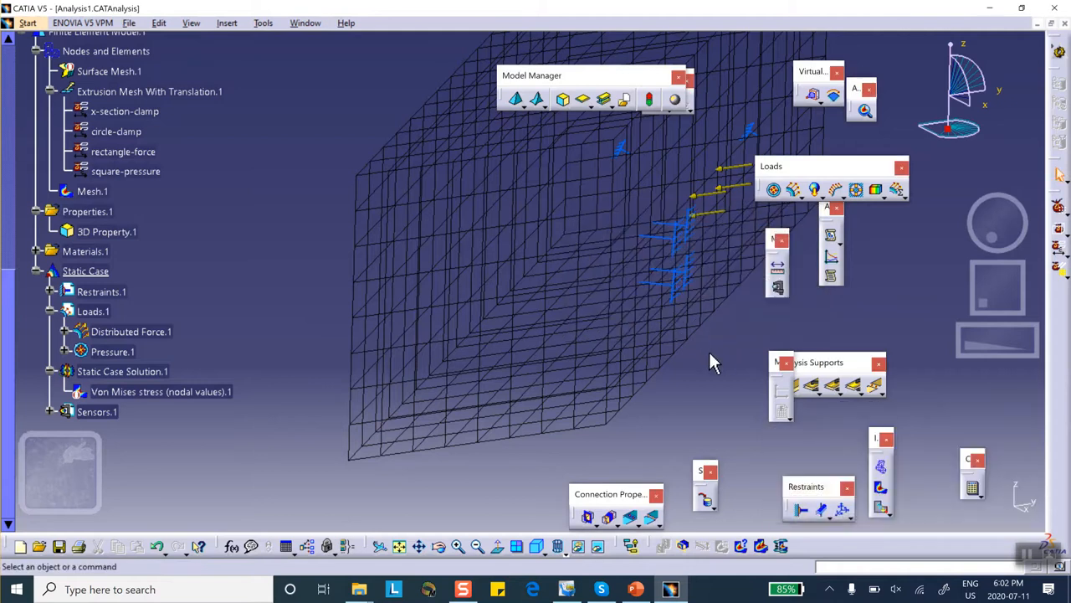
- Visualize Distributed Force.1 again and check which nodes carry the point force vectors with the 1 mm tolerance
{"action": "right_click", "coordinate": [131, 332]}
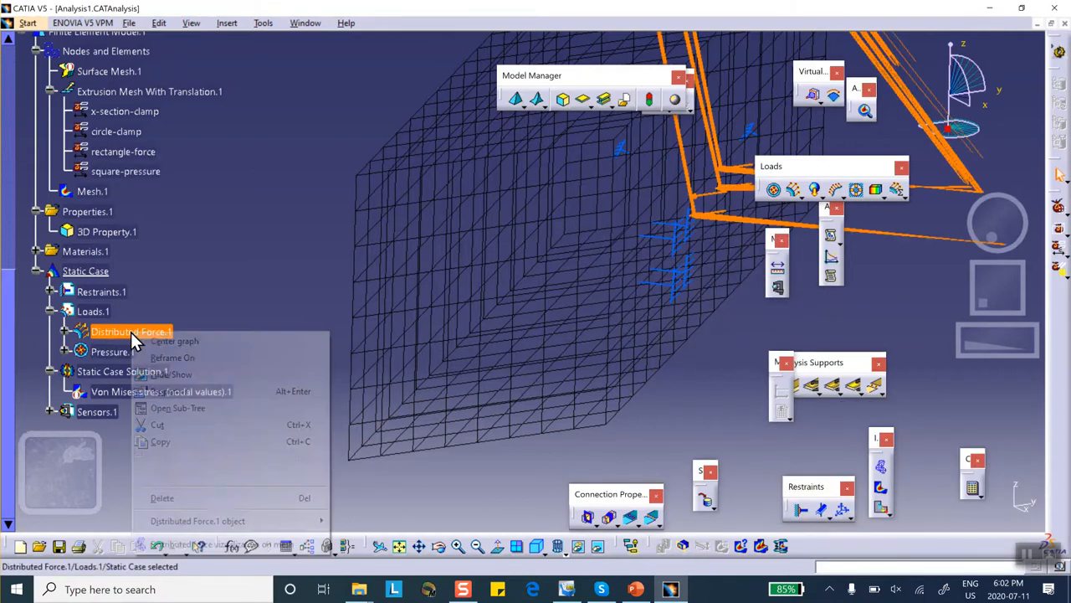
{"action": "left_click", "coordinate": [215, 544]}
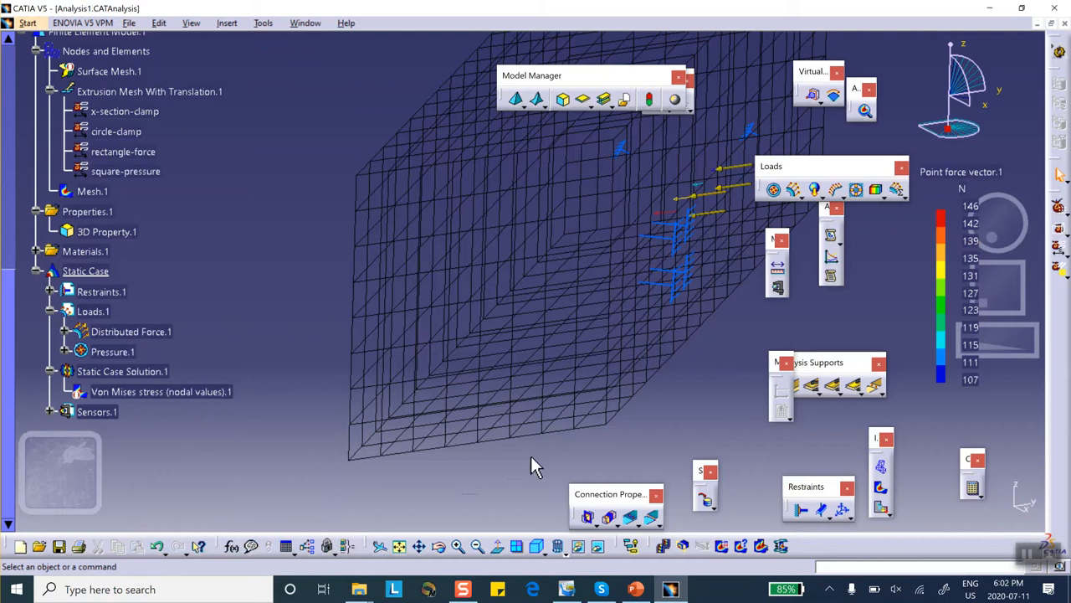
{"action": "middle_click_drag", "start_coordinate": [533, 403], "coordinate": [387, 360]}
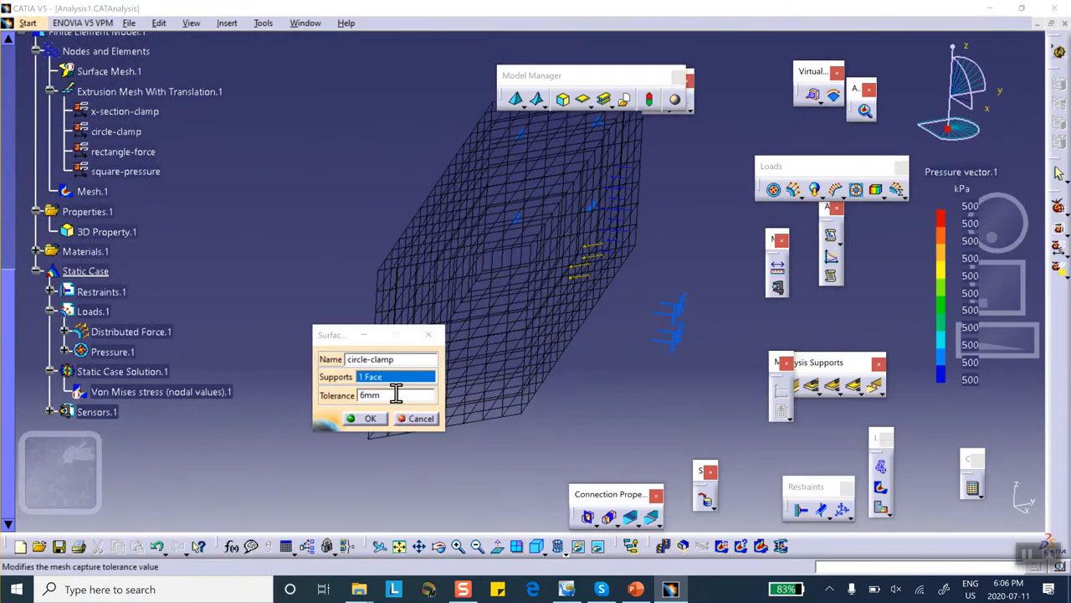
- Set the tolerance of the circle-clamp surface group to 1 mm
{"action": "left_click", "coordinate": [396, 393]}
{"action": "type", "text": "1"}
{"action": "left_click", "coordinate": [371, 420]}
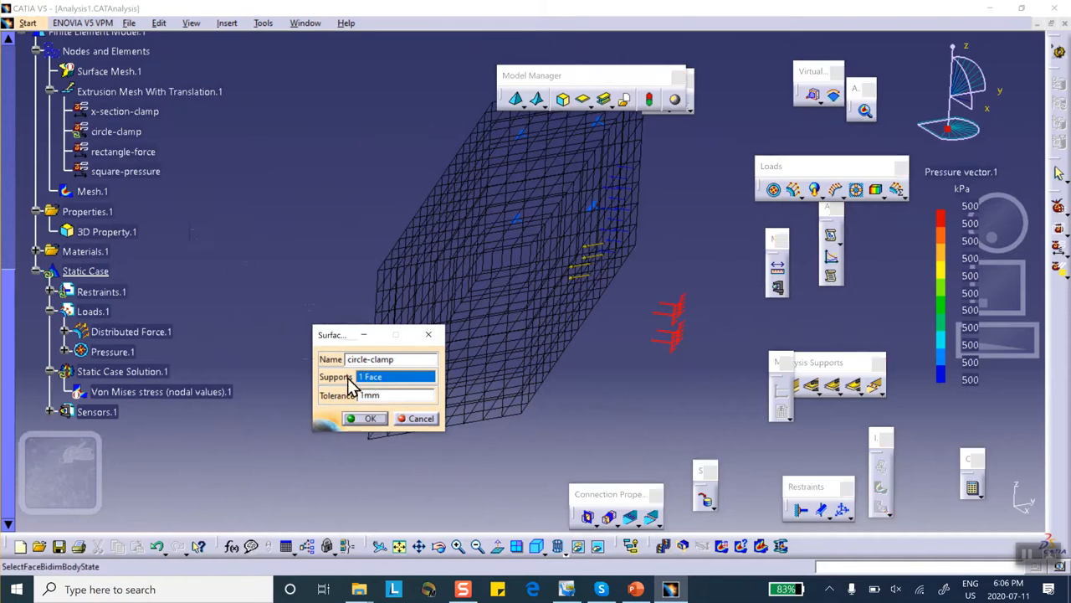
{"action": "left_click", "coordinate": [377, 421]}
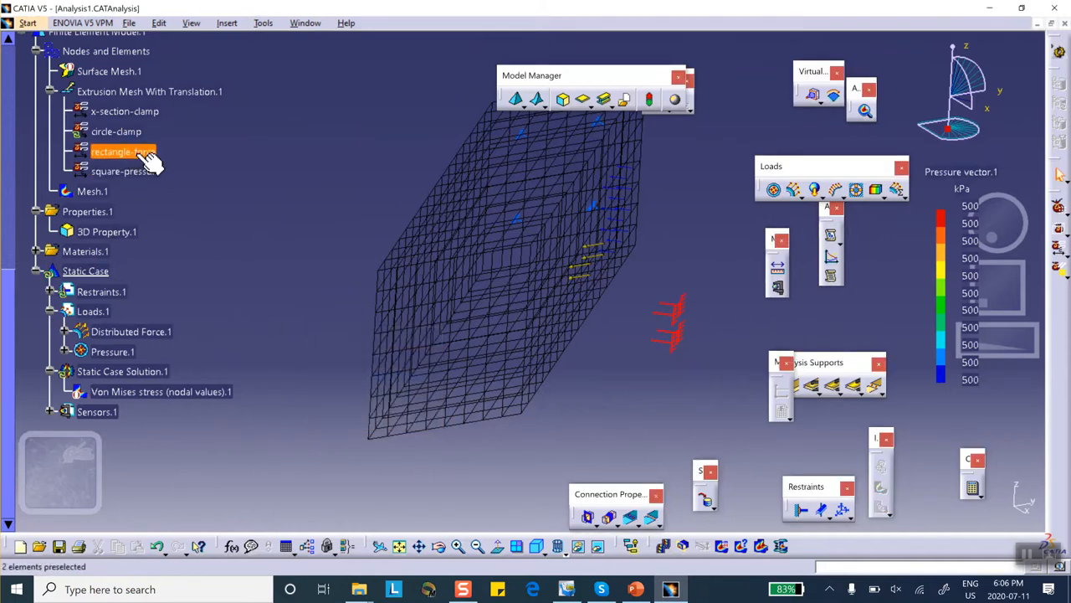
- Review the tolerance settings of the rectangle-force and square-pressure surface groups
{"action": "double_click", "coordinate": [147, 159]}
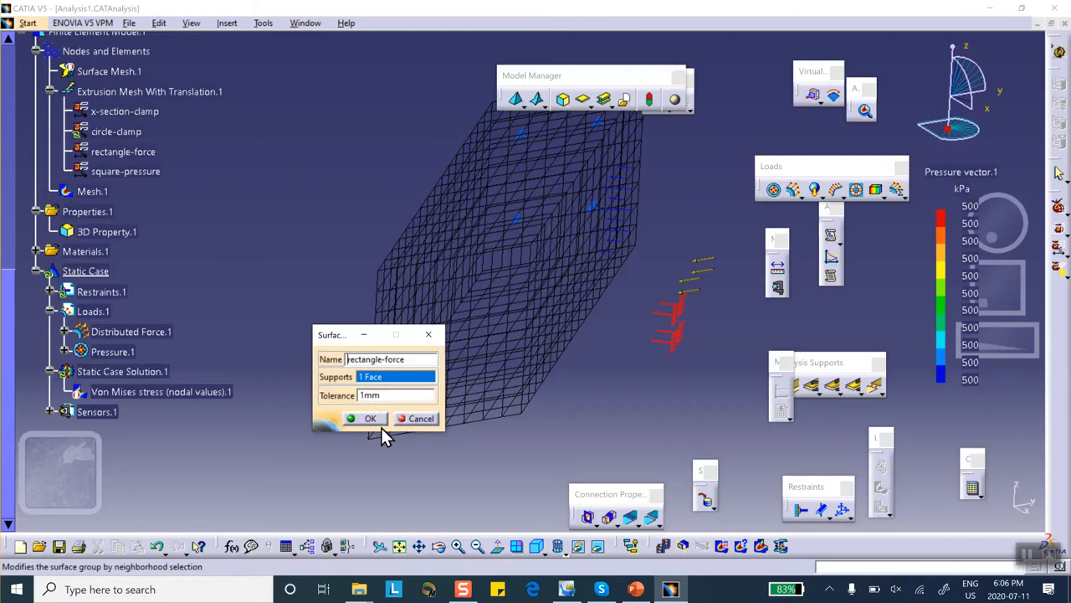
{"action": "left_click", "coordinate": [377, 418]}
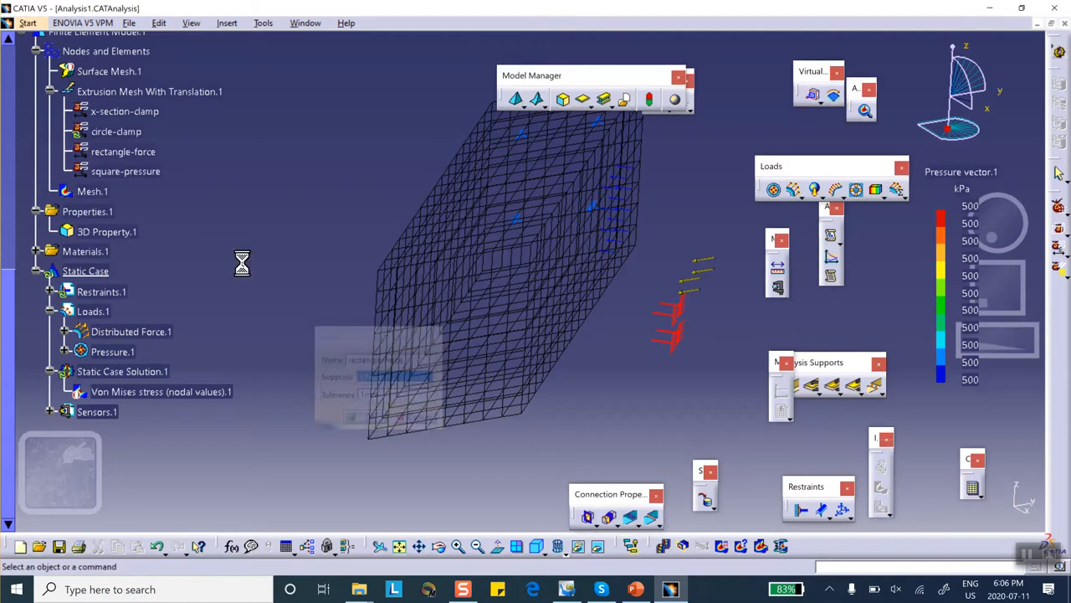
{"action": "double_click", "coordinate": [128, 171]}
{"action": "left_click", "coordinate": [375, 418]}
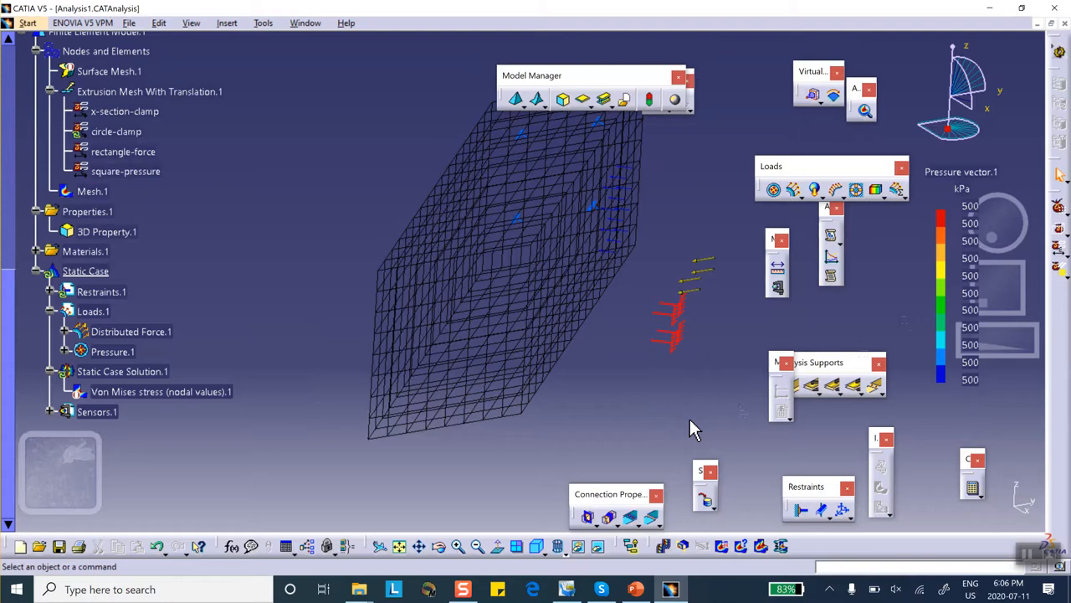
- Launch the analysis computation with the All option and dismiss the warnings about the mesh update
{"action": "left_click", "coordinate": [971, 487]}
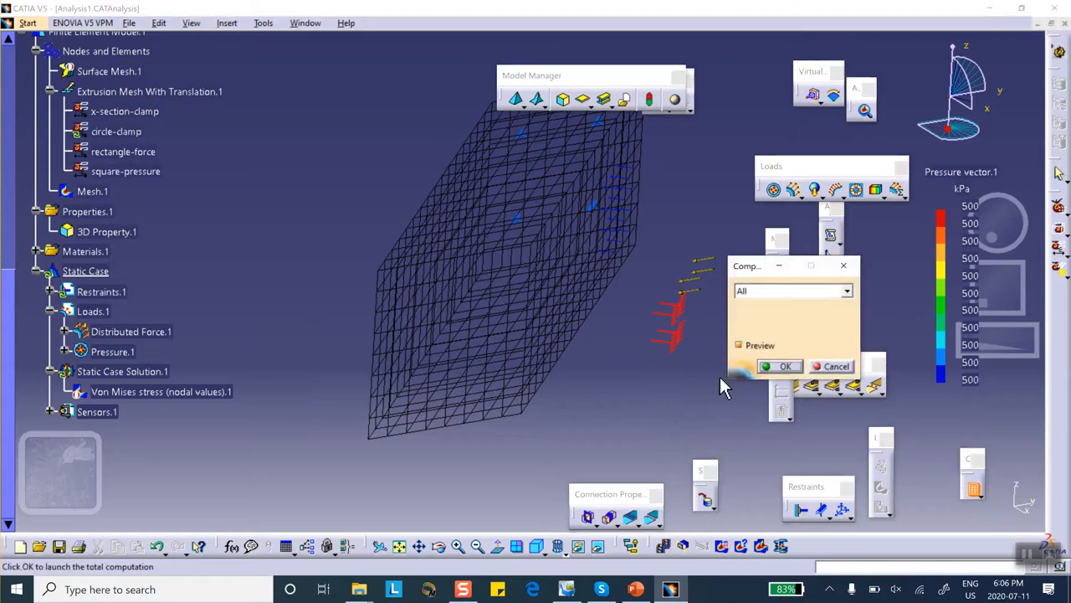
{"action": "left_click", "coordinate": [776, 363]}
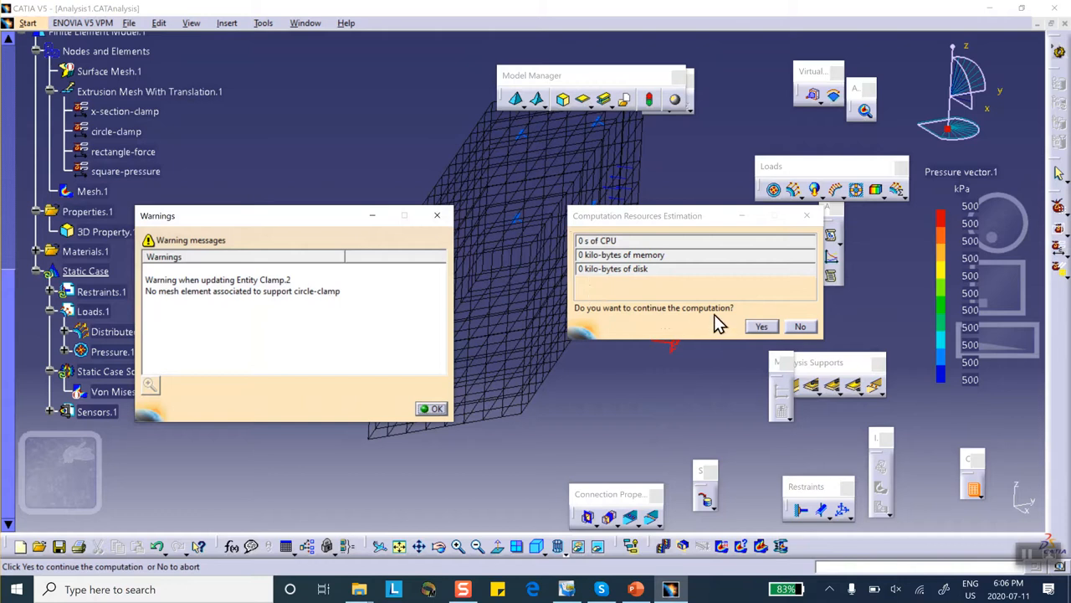
{"action": "left_click", "coordinate": [434, 409]}
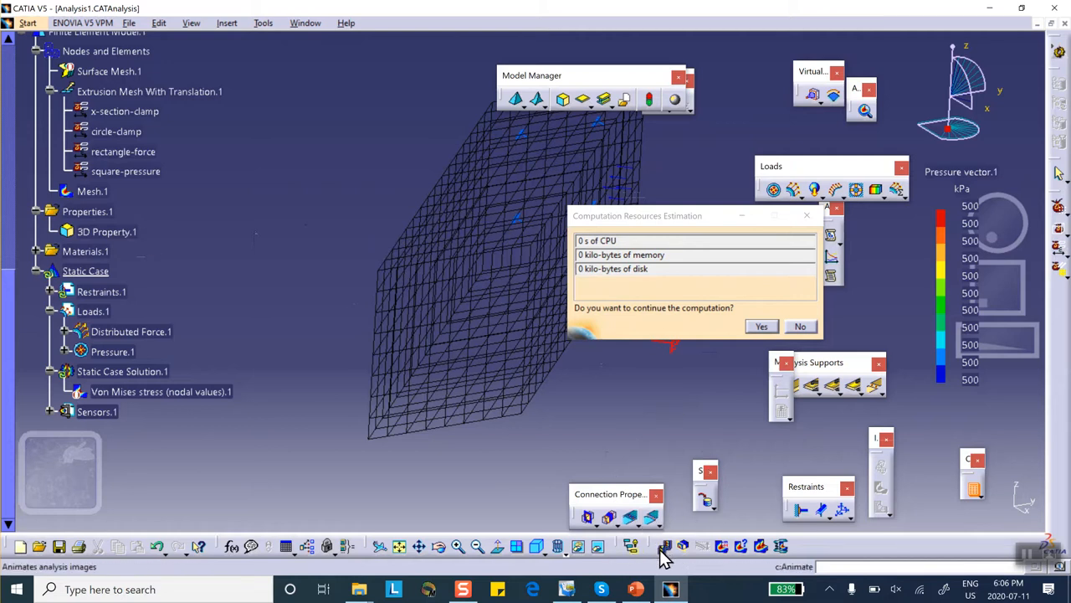
- Switch to the extruded-brick-no-geometry presentation in PowerPoint and show slide 1 with the extruded mesh overview
{"action": "left_click", "coordinate": [636, 589]}
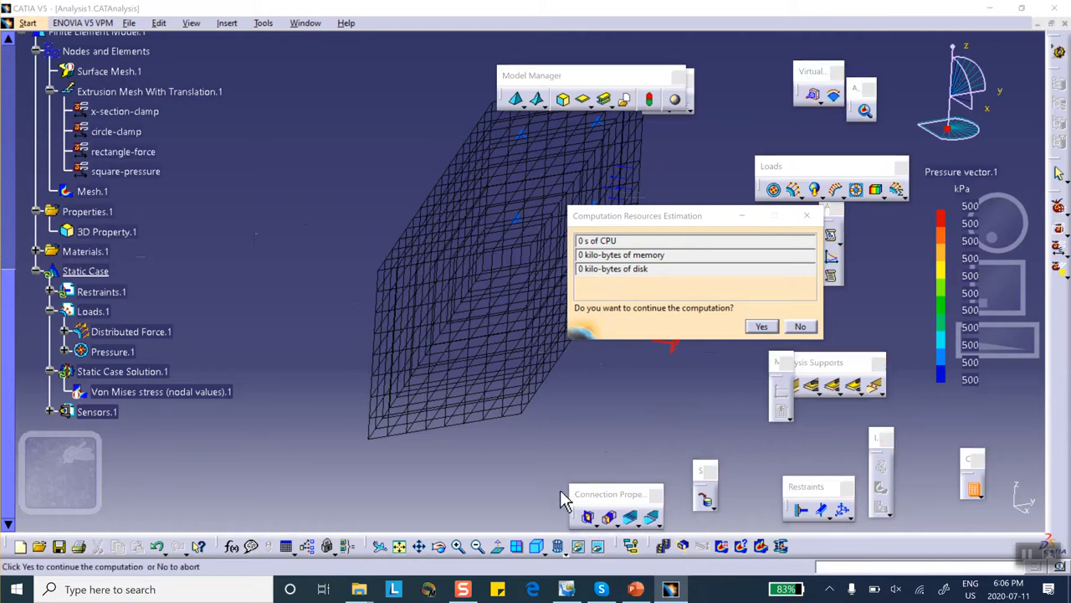
{"action": "scroll", "coordinate": [77, 180], "scroll_direction": "up", "scroll_amount": 6}
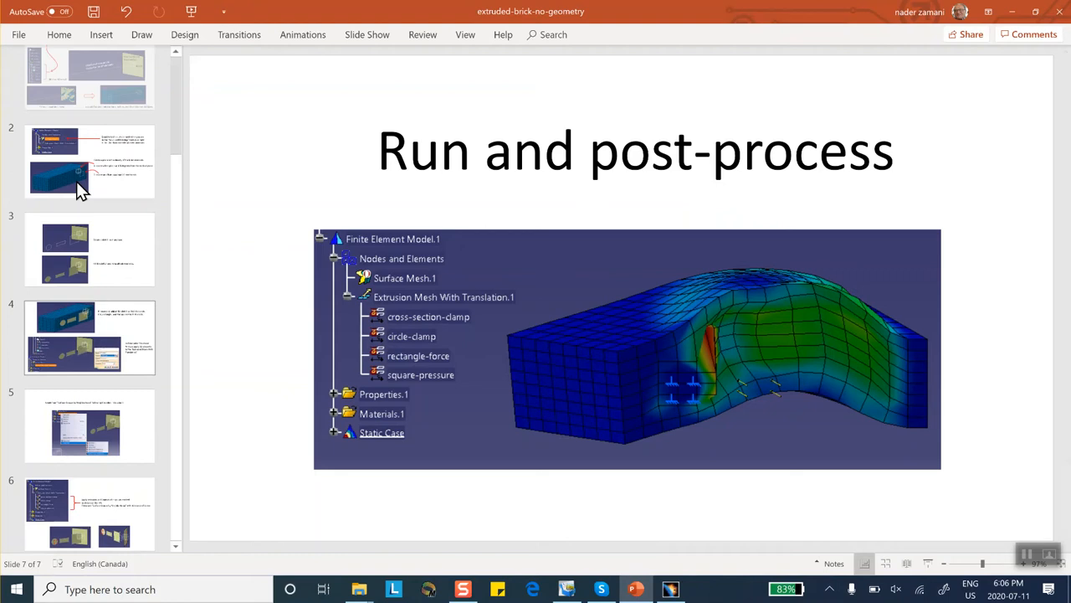
{"action": "left_click", "coordinate": [88, 117]}
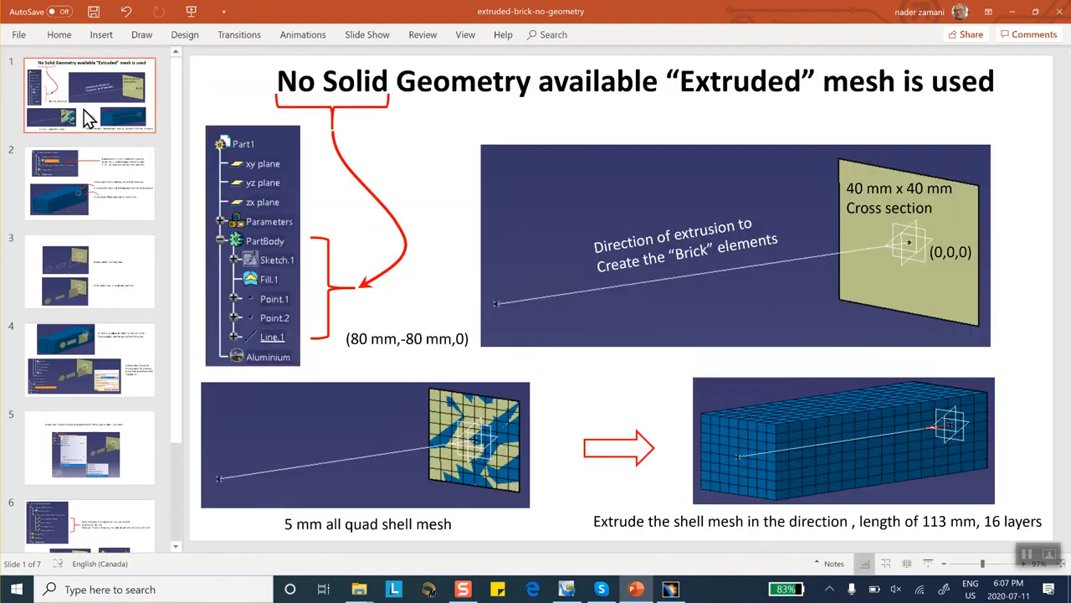